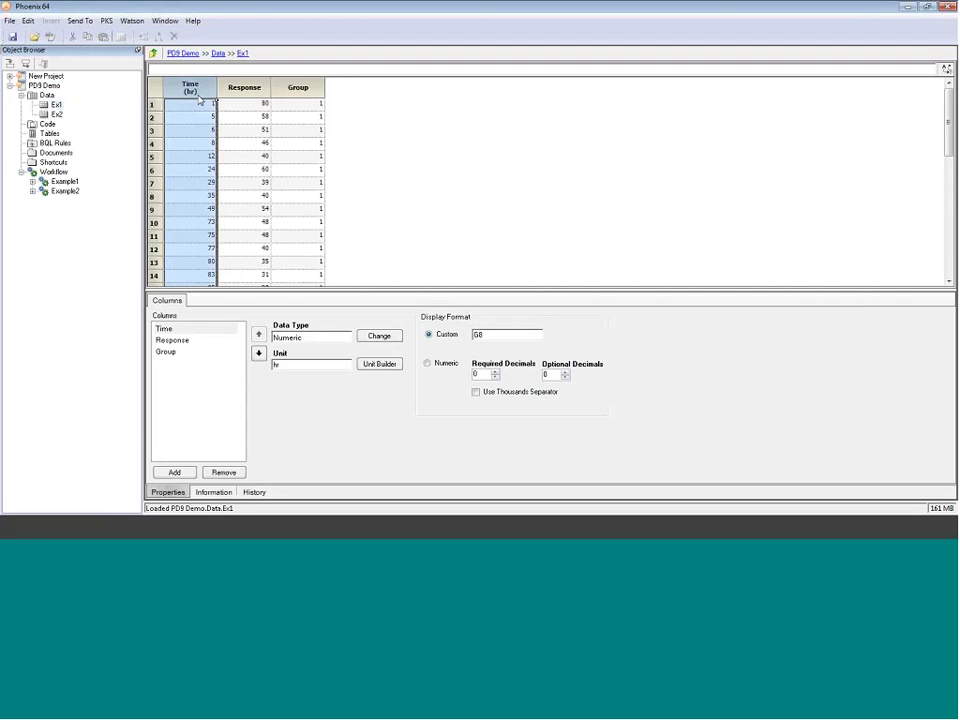
# Review the Response and Group columns and the data rows of the Ex1 worksheet
pyautogui.click(242, 87)
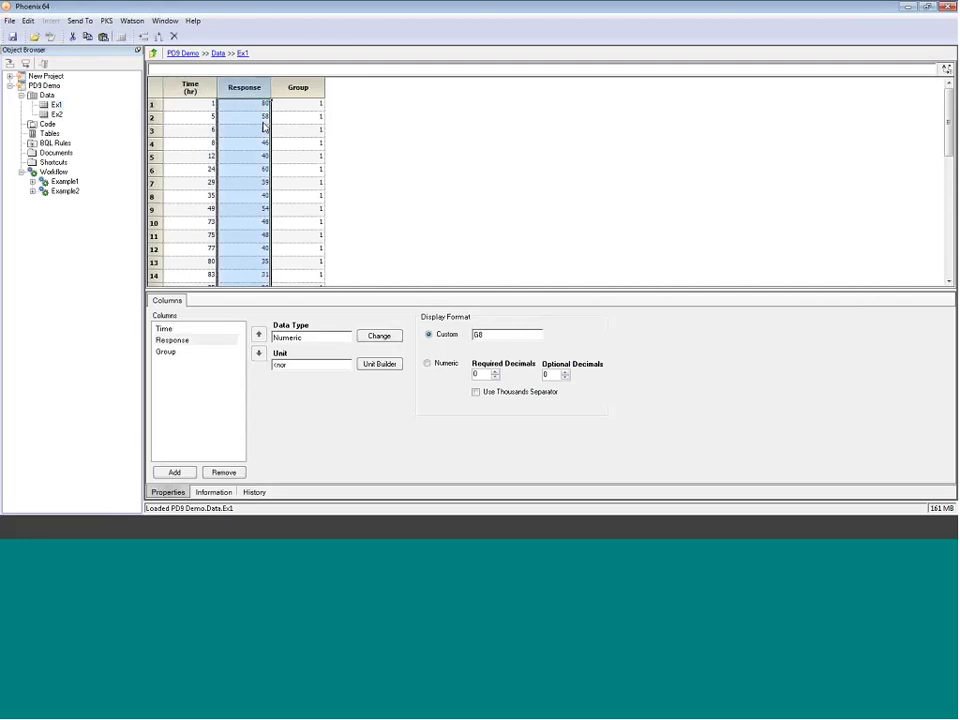
pyautogui.click(306, 88)
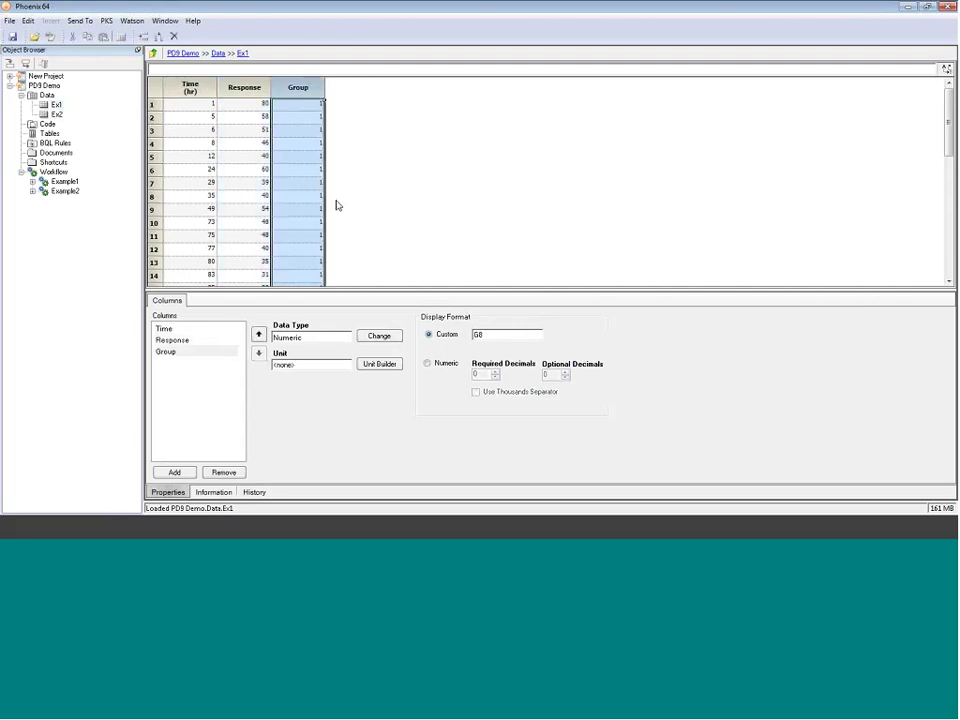
pyautogui.scroll(-5, 337, 205)
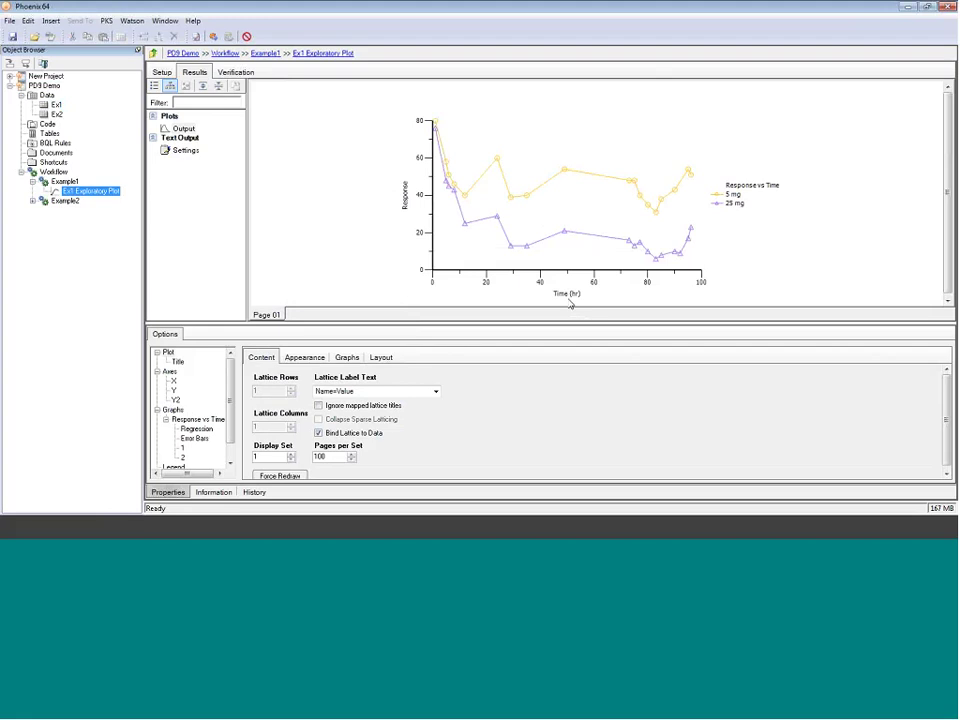
# Send the Ex1 dataset to a new Phoenix Modeling object in the Example1 workflow and name it Ex1 Inhibit Kin
pyautogui.click(57, 105)
pyautogui.rightClick(56, 107)
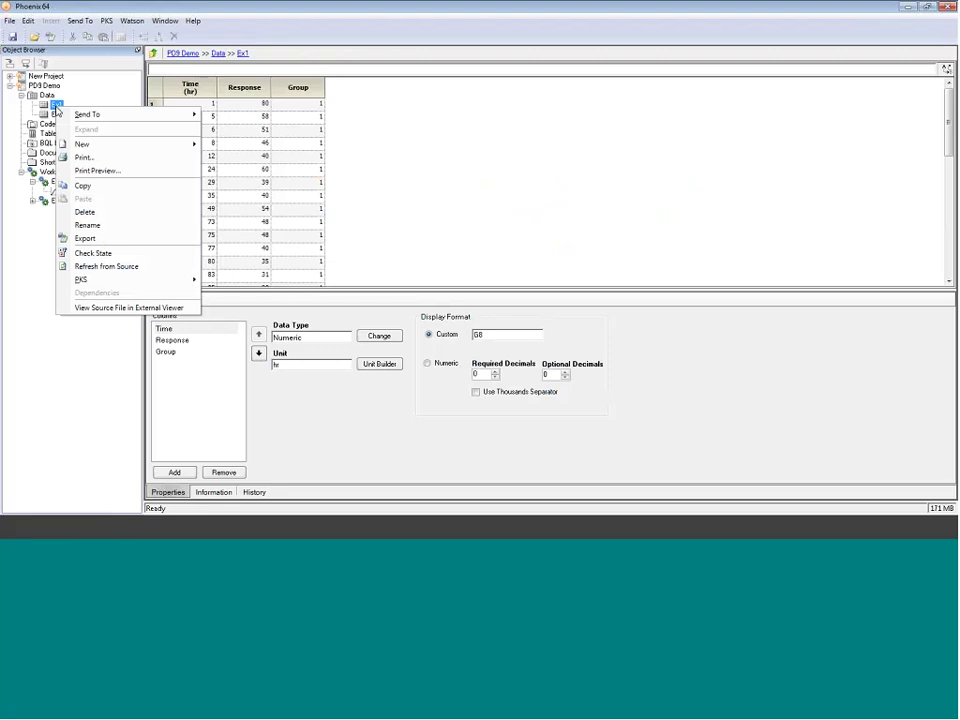
pyautogui.moveTo(78, 117)
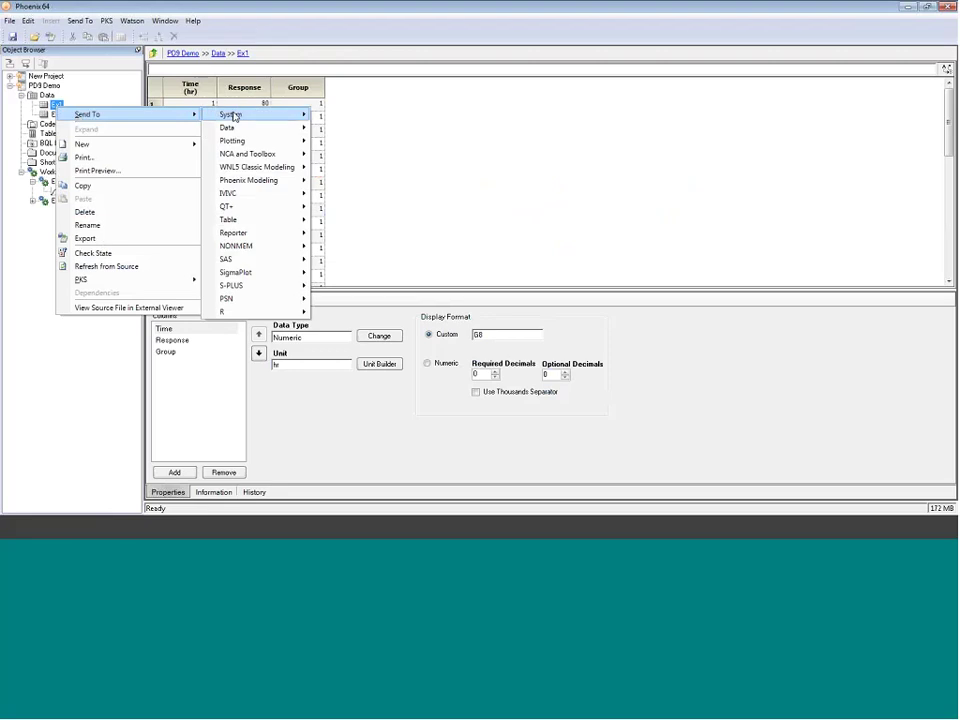
pyautogui.moveTo(258, 180)
pyautogui.click(345, 181)
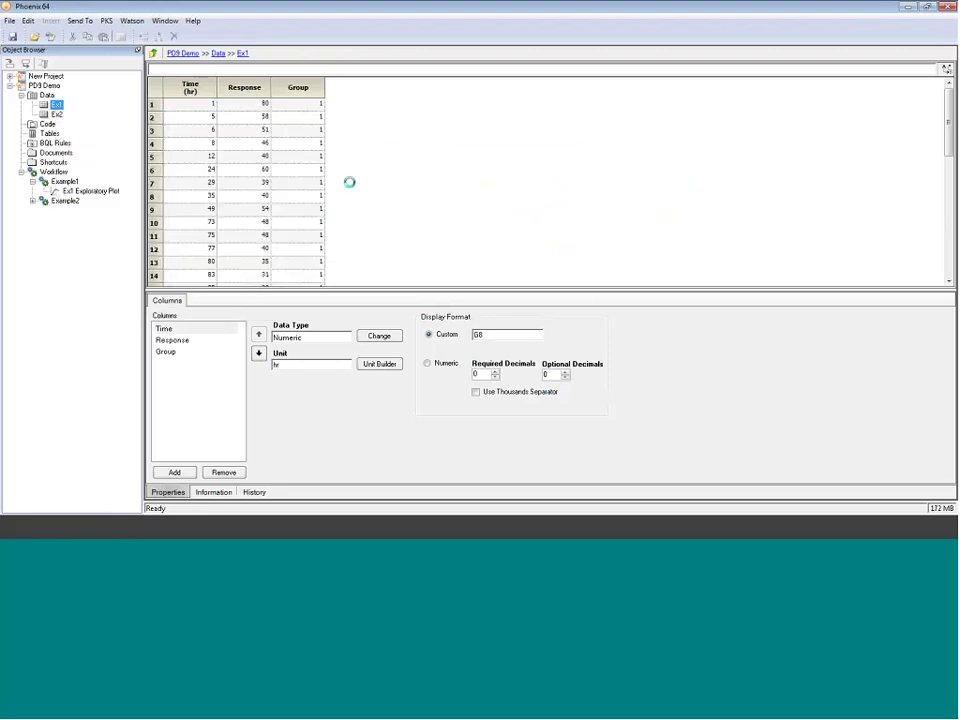
pyautogui.click(452, 207)
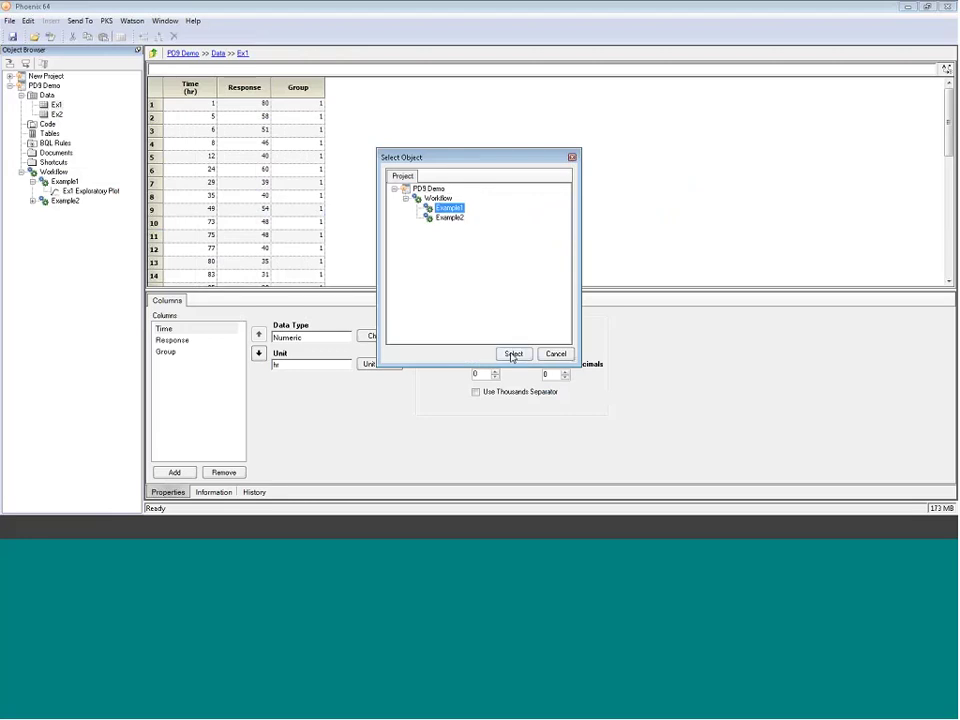
pyautogui.click(512, 355)
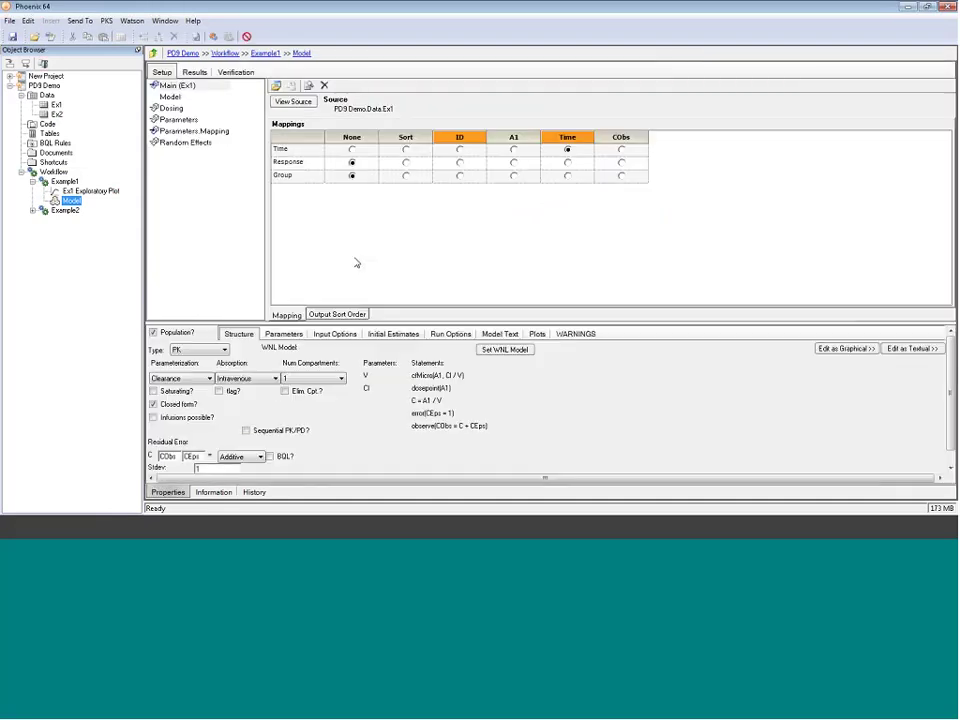
pyautogui.click(72, 200)
pyautogui.write('Ex1 Inhibit Kin')
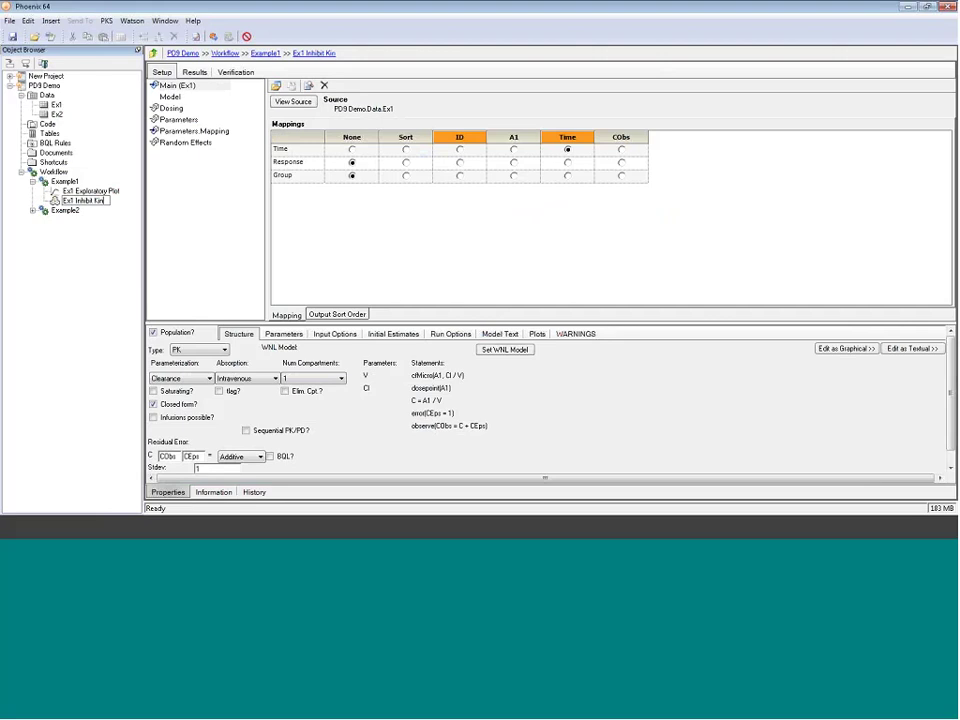
# Configure a PK/Indirect model with Micro parameterization and Extravascular absorption, with closed form turned off and the PK model frozen
pyautogui.moveTo(246, 323); pyautogui.dragTo(246, 263)
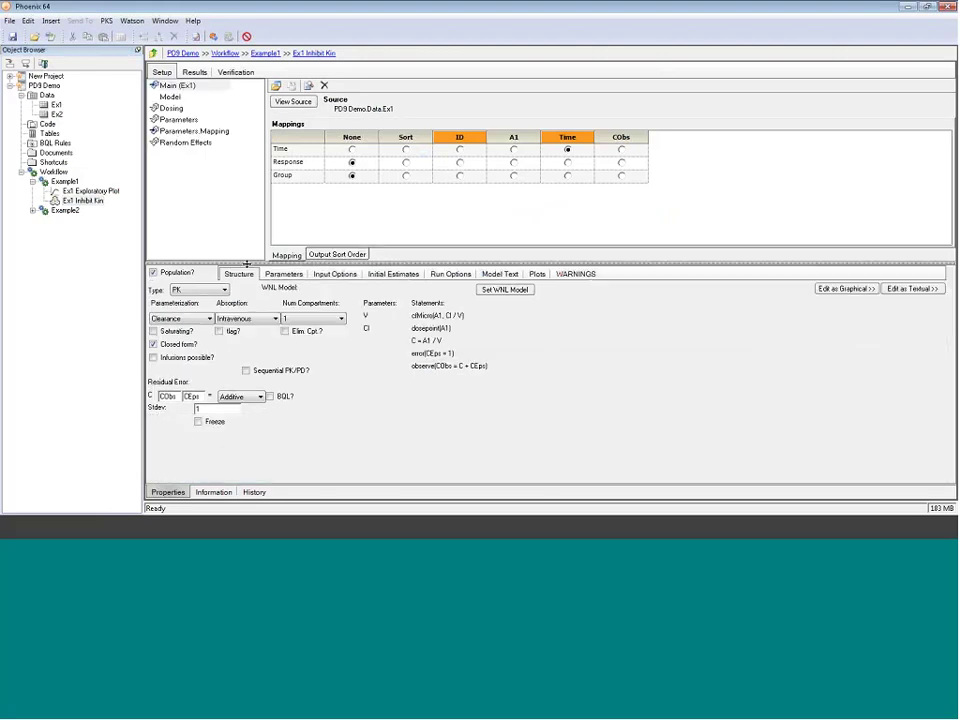
pyautogui.click(200, 289)
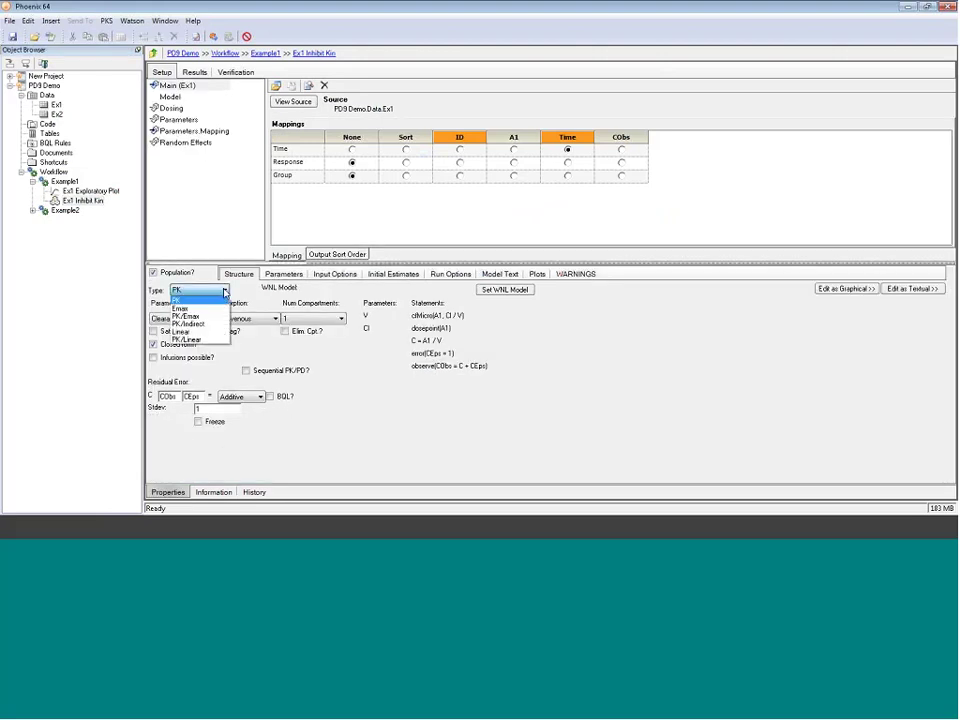
pyautogui.click(188, 323)
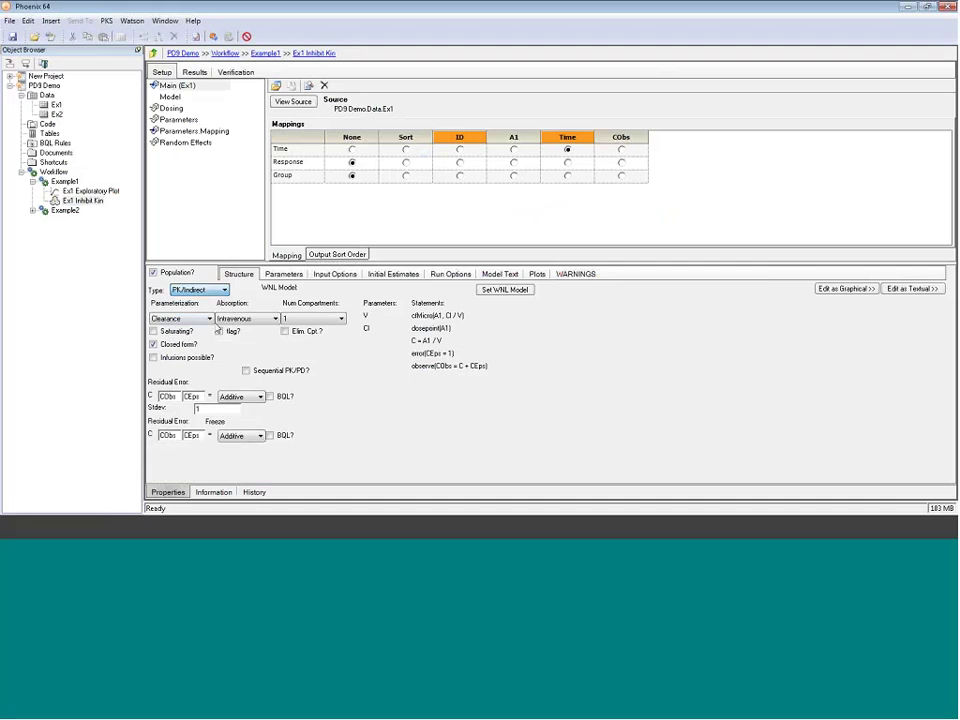
pyautogui.click(195, 320)
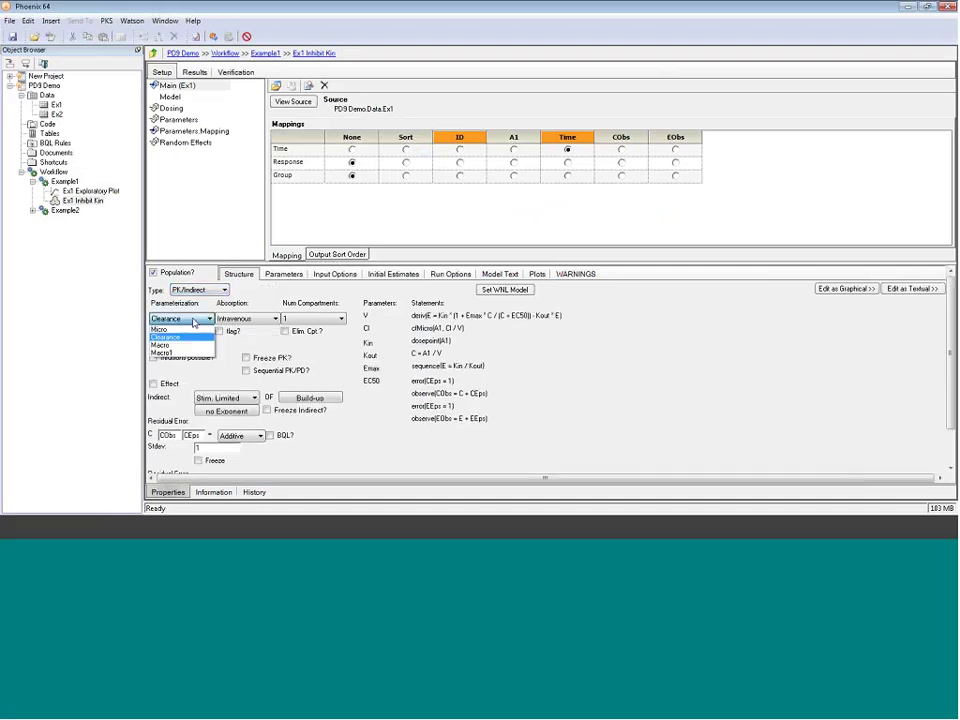
pyautogui.click(175, 329)
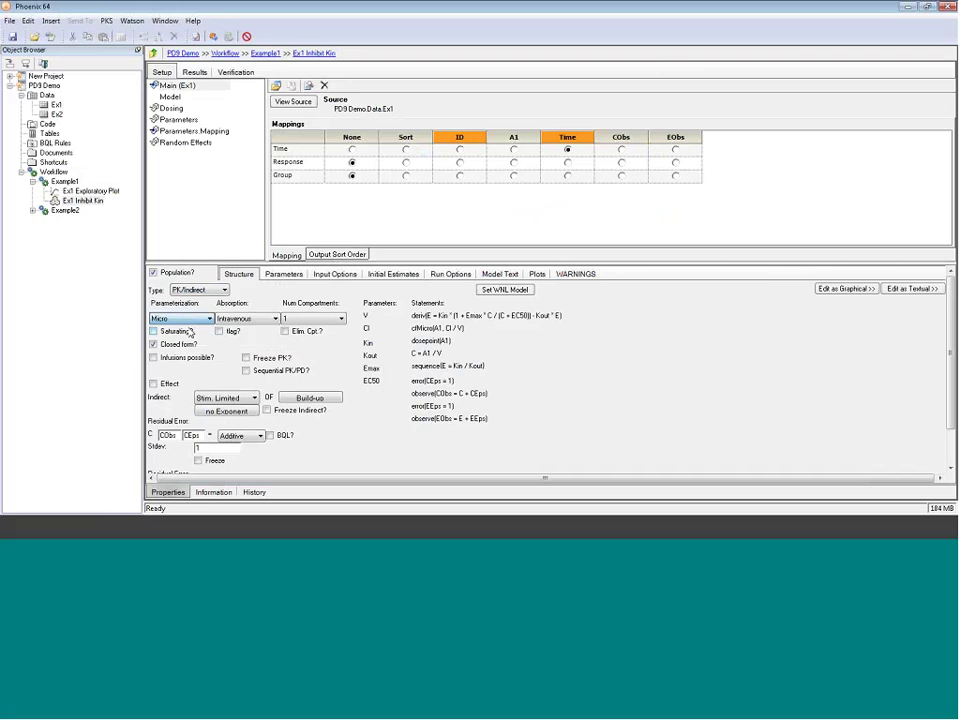
pyautogui.click(250, 320)
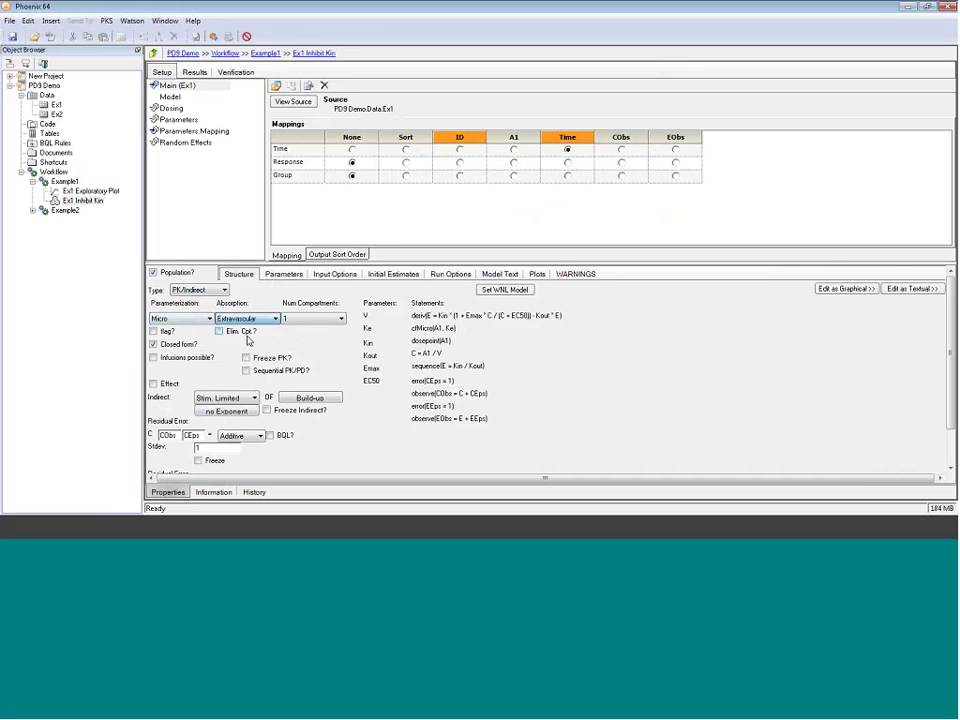
pyautogui.click(246, 335)
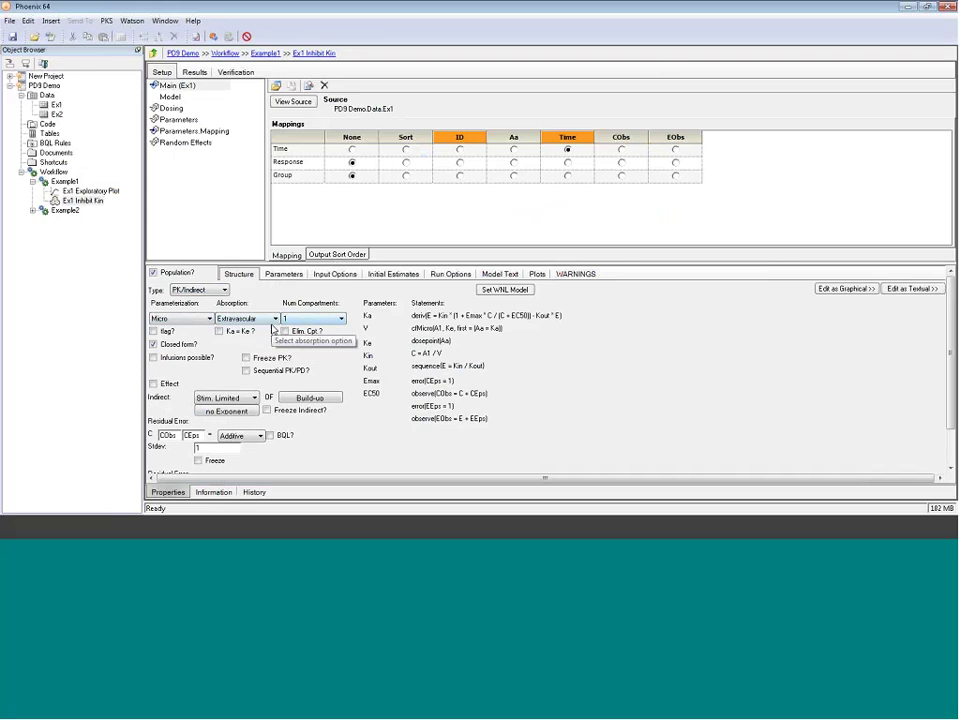
pyautogui.click(153, 344)
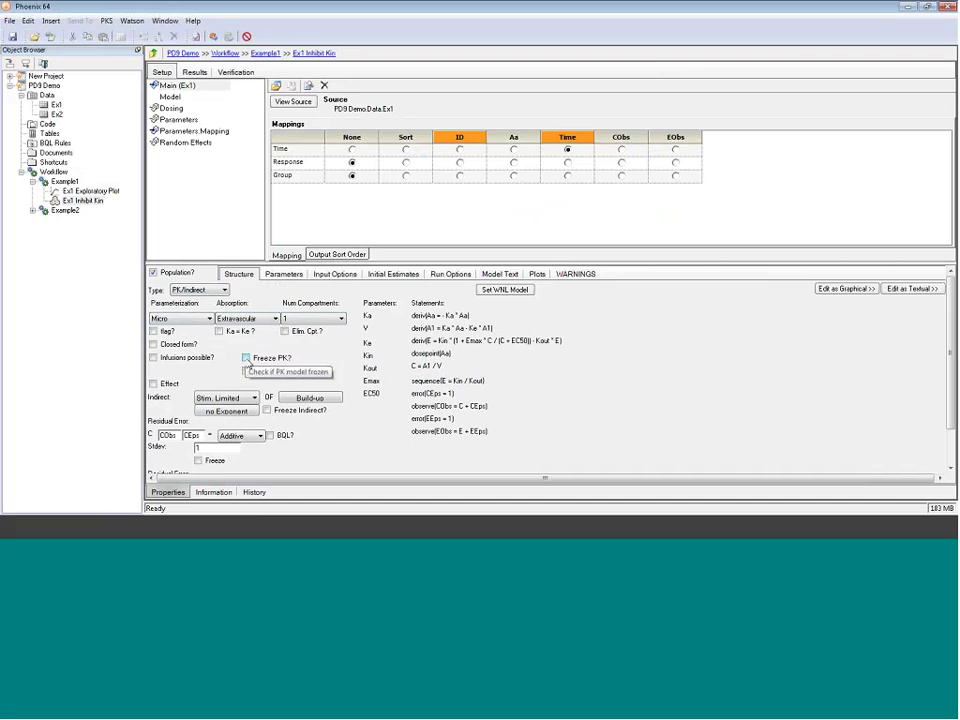
pyautogui.click(246, 358)
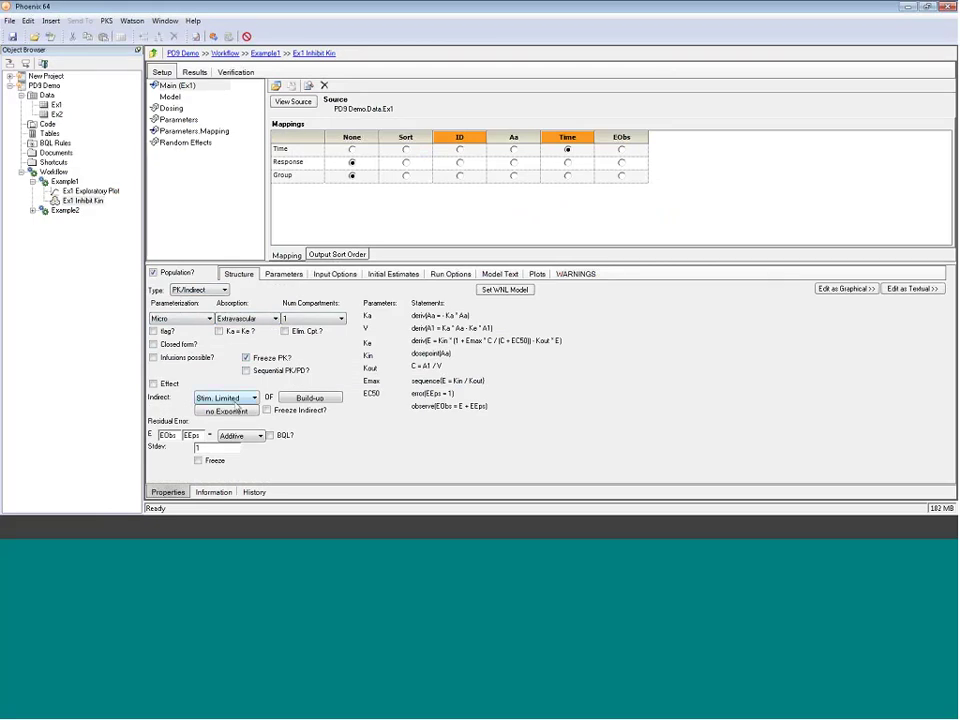
# Set the indirect response to Inhib. Limited with an exponent
pyautogui.click(243, 400)
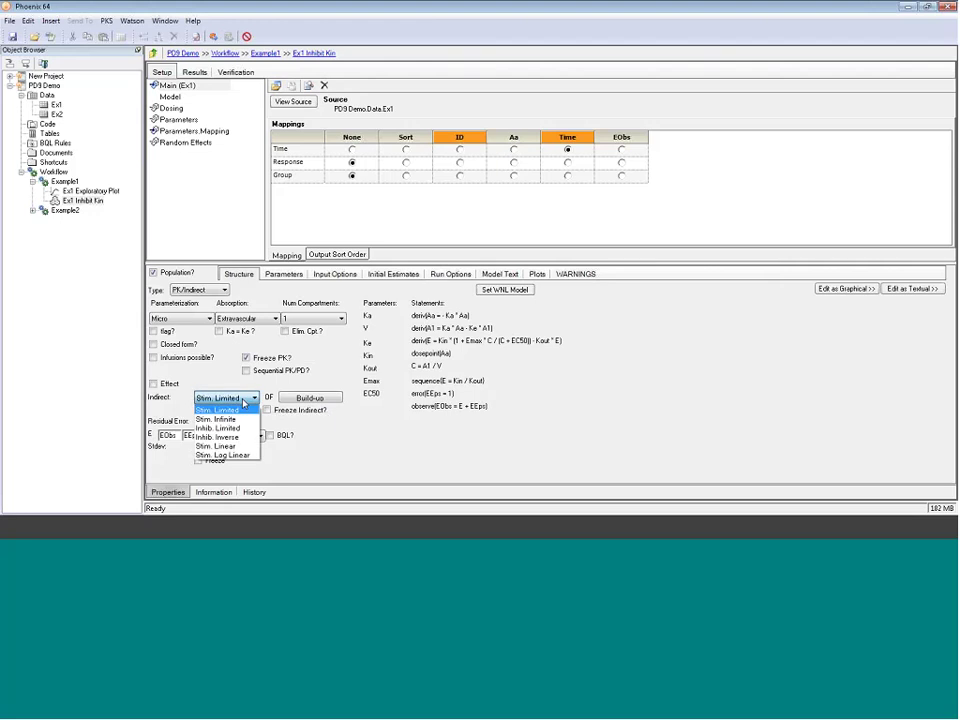
pyautogui.click(239, 429)
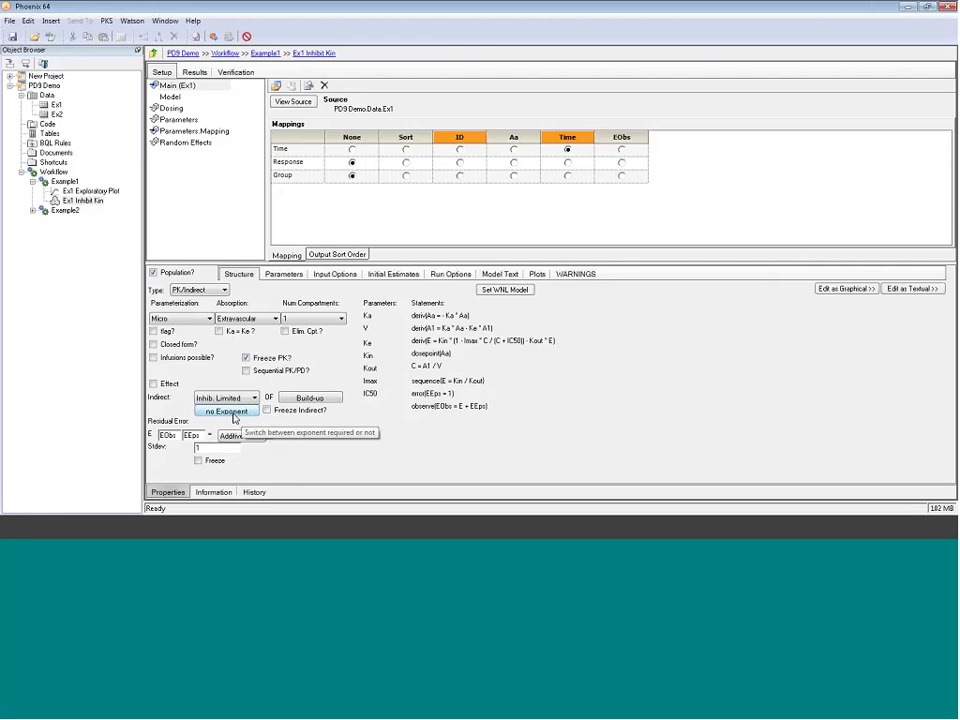
pyautogui.click(233, 413)
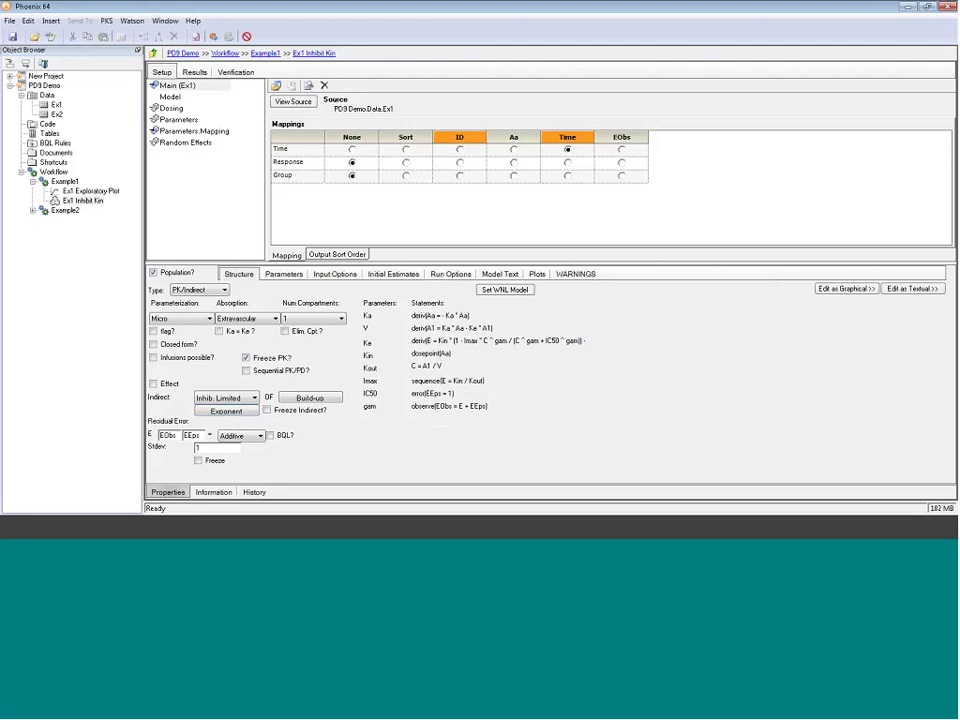
# Map the Response column to EObs and the Group column to ID in the main data mappings
pyautogui.click(284, 164)
pyautogui.click(621, 163)
pyautogui.click(459, 176)
pyautogui.click(426, 187)
# Use an internal worksheet for dosing and enter the dose times 0, 24, 48 and 72 in rows 1 to 4
pyautogui.click(171, 108)
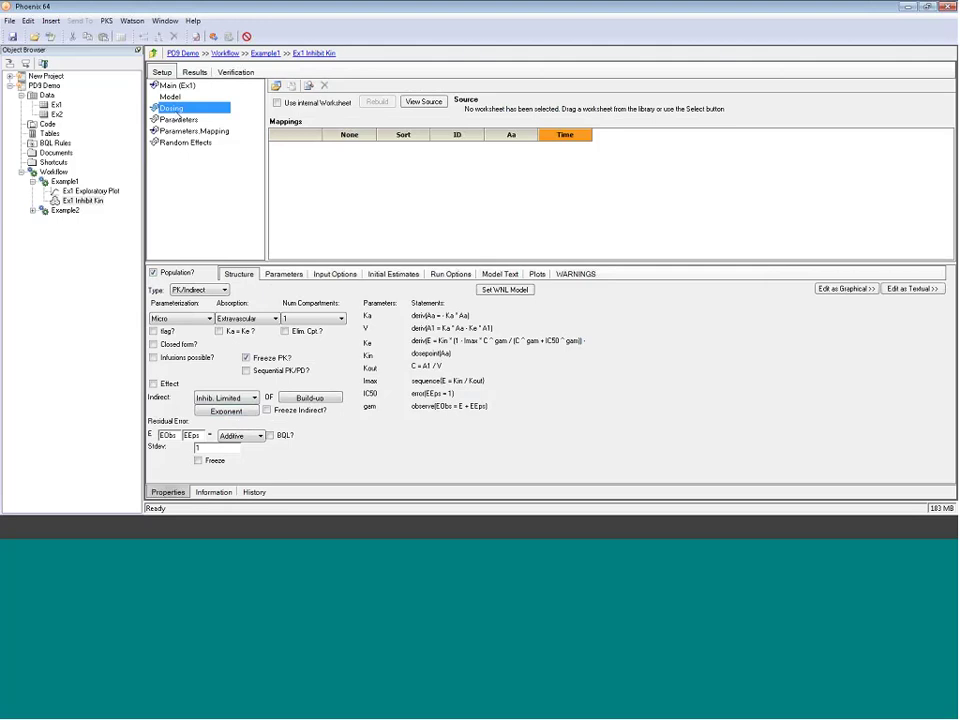
pyautogui.click(277, 103)
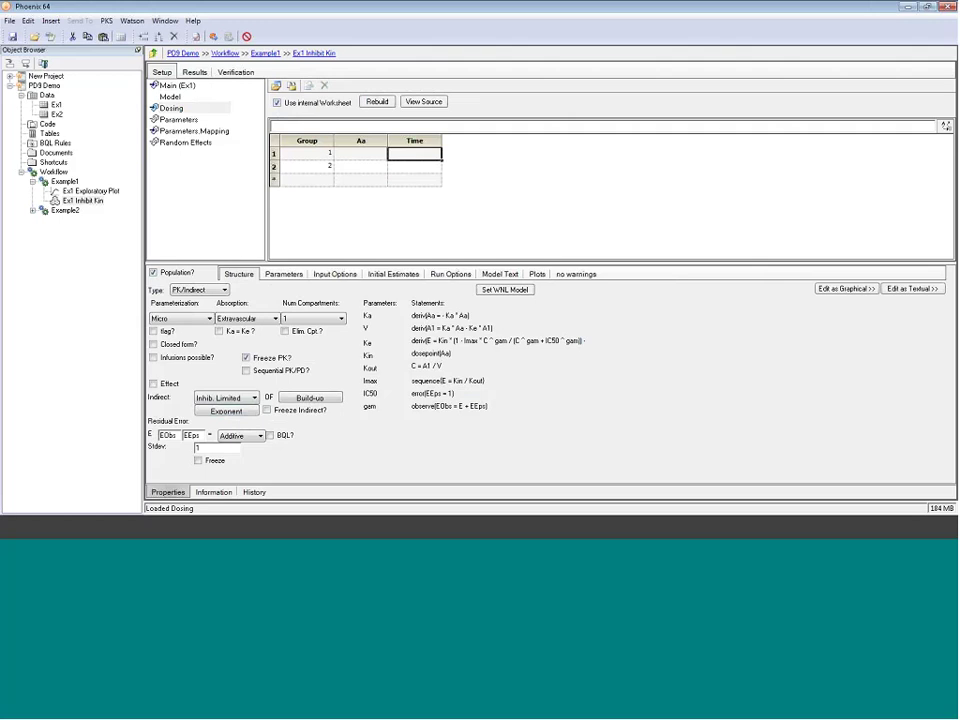
pyautogui.write('0')
pyautogui.press('Return')
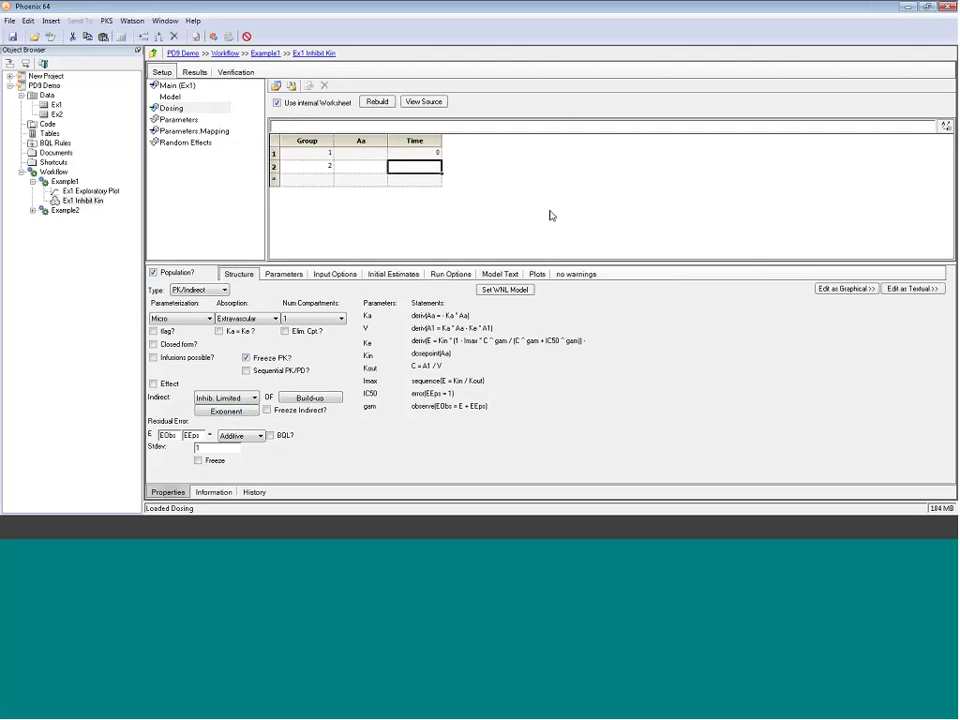
pyautogui.write('24')
pyautogui.press('Return')
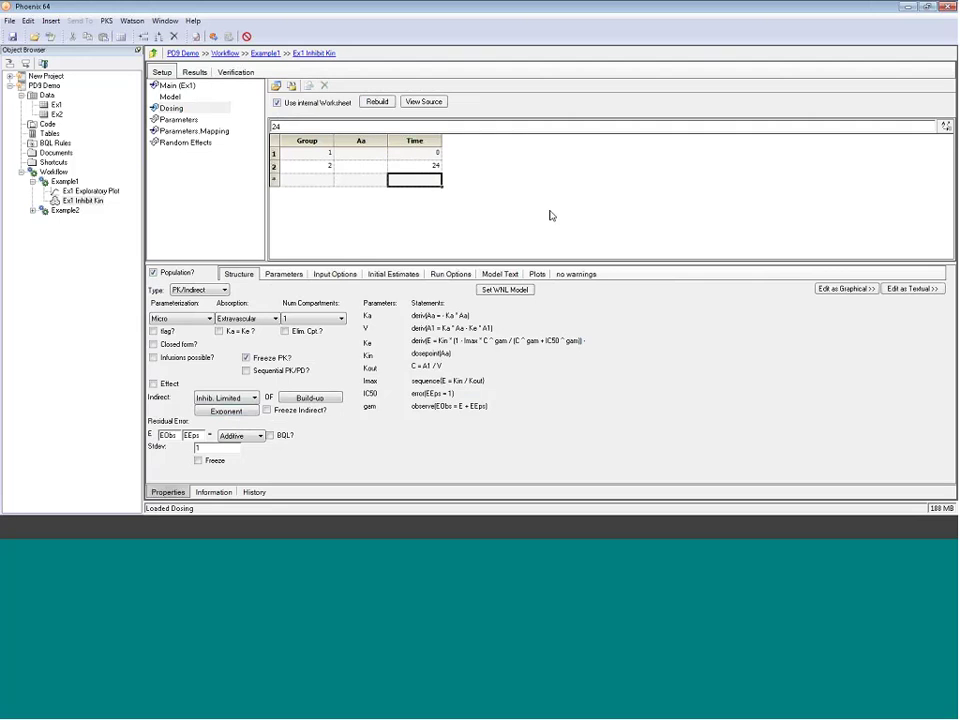
pyautogui.write('48')
pyautogui.press('Return')
pyautogui.write('7')
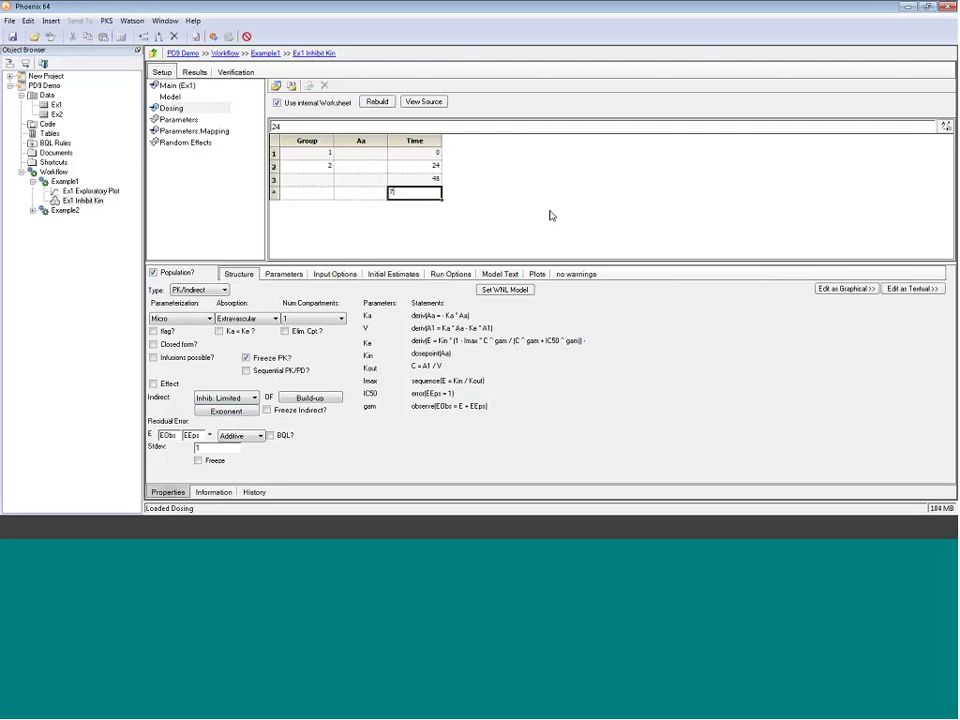
pyautogui.write('2')
pyautogui.press('Return')
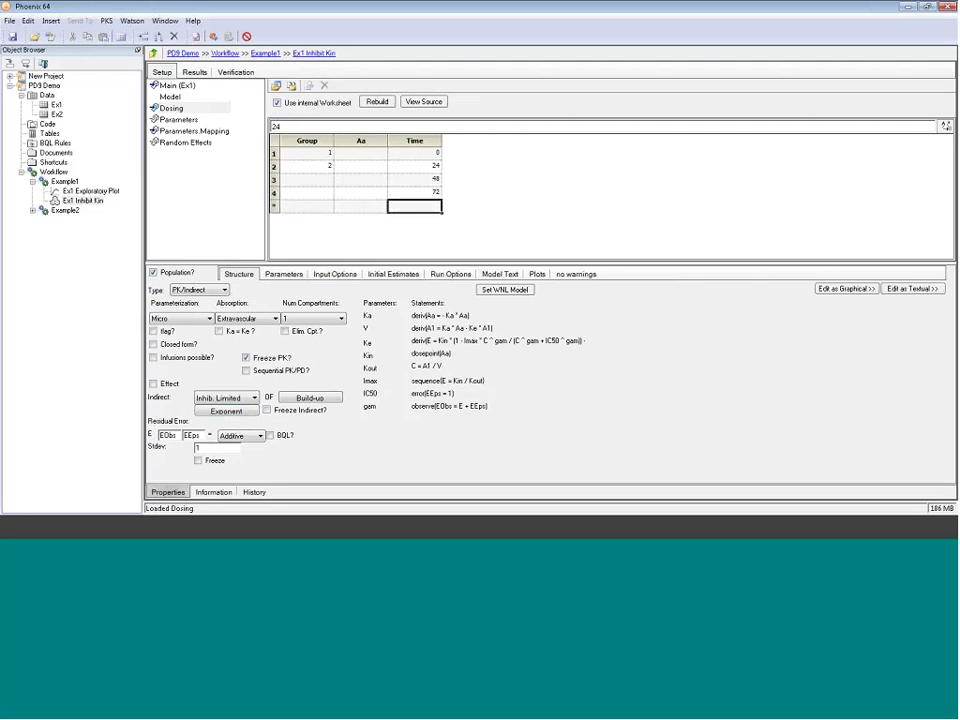
# Copy the four dose times and paste them into rows 5 to 8 of the Time column
pyautogui.moveTo(415, 152); pyautogui.dragTo(432, 189)
pyautogui.hotkey('ctrl', 'c')
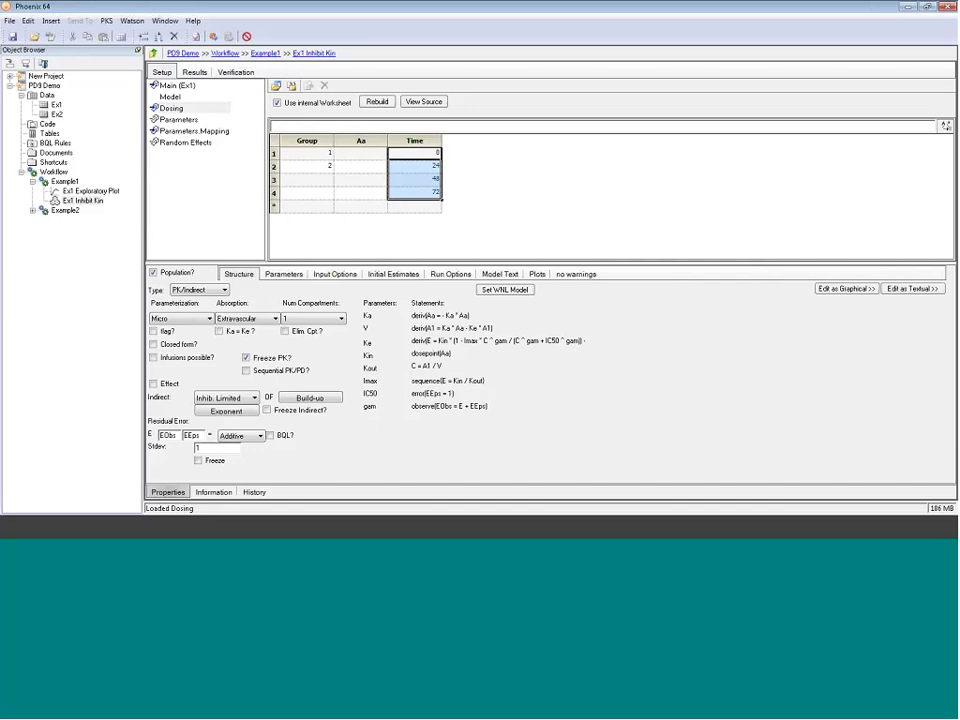
pyautogui.click(28, 20)
pyautogui.click(37, 75)
pyautogui.click(415, 205)
pyautogui.click(27, 20)
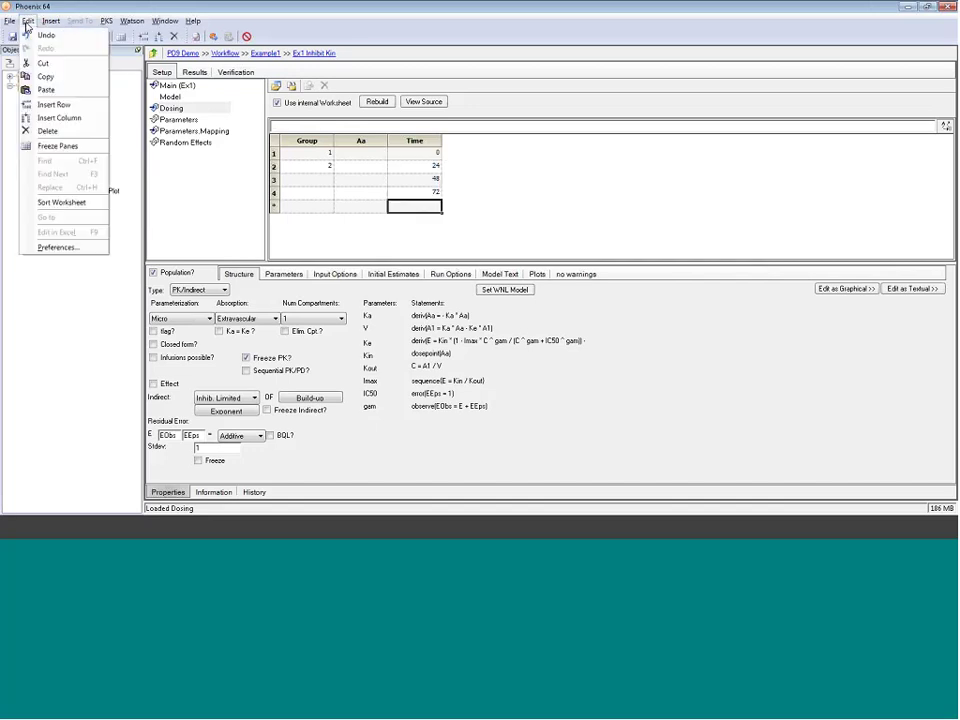
pyautogui.click(46, 89)
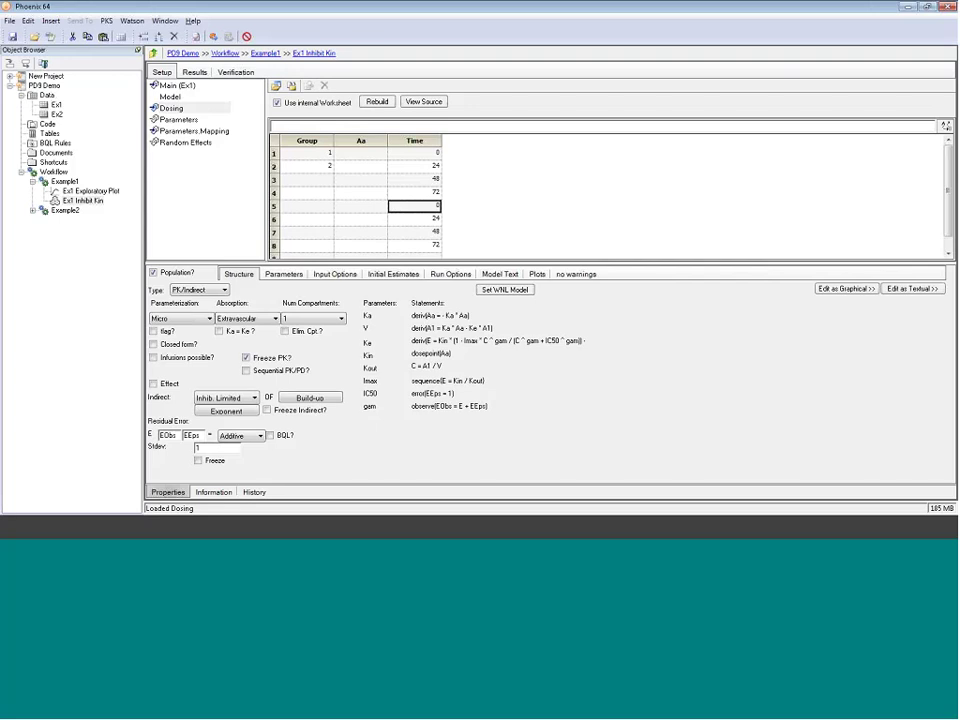
# Fill the dosing worksheet's Group column with 1 for rows 1 to 4 and 2 for rows 5 to 8
pyautogui.click(322, 157)
pyautogui.moveTo(325, 158); pyautogui.dragTo(322, 195)
pyautogui.click(321, 206)
pyautogui.write('2')
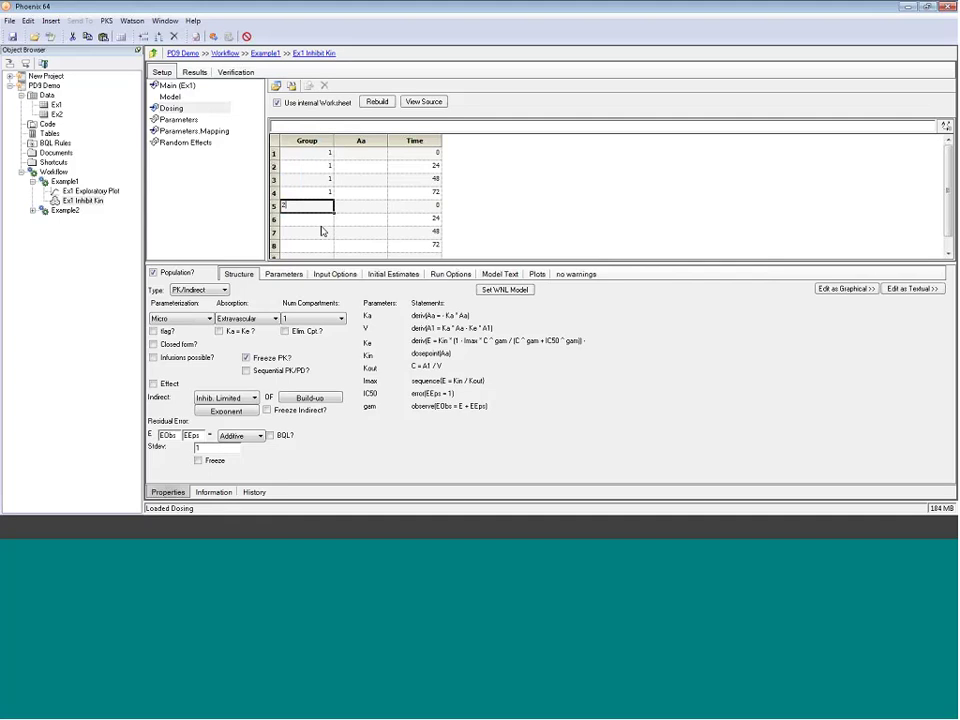
pyautogui.press('Return')
pyautogui.moveTo(332, 207); pyautogui.dragTo(330, 244)
# Fill the Aa dose column with 5 for the four group 1 rows and 25 for the four group 2 rows
pyautogui.click(368, 157)
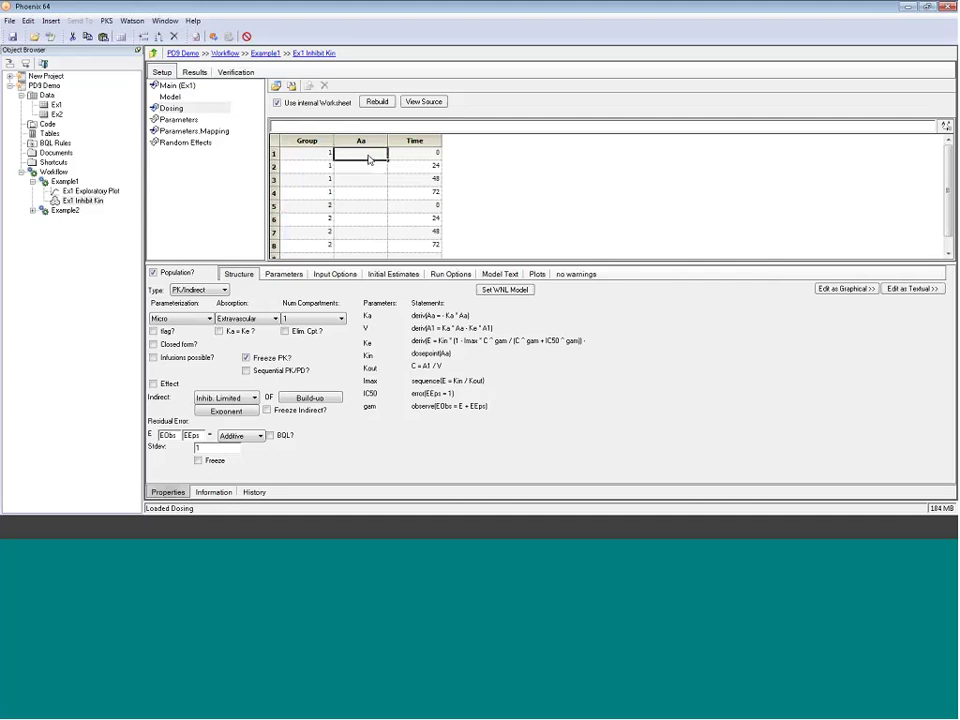
pyautogui.write('5')
pyautogui.press('Return')
pyautogui.moveTo(387, 158); pyautogui.dragTo(386, 197)
pyautogui.click(369, 210)
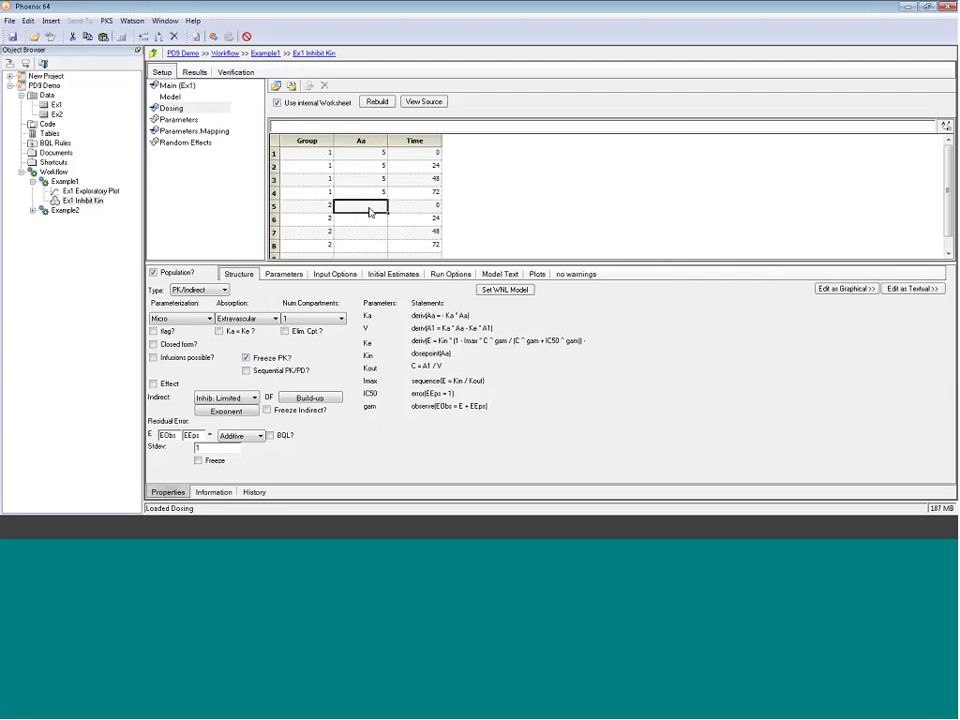
pyautogui.write('25')
pyautogui.press('Return')
pyautogui.moveTo(388, 208); pyautogui.dragTo(382, 251)
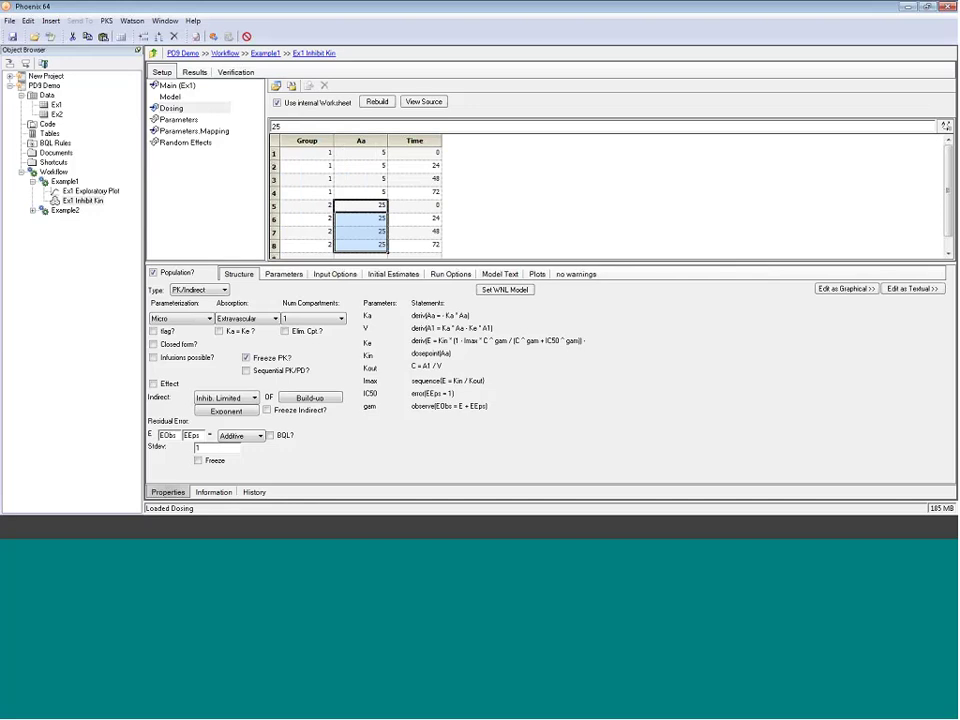
# Set the fixed-effect initial values to 1.1 for tvKa, 5 for tvV and 0.128 for tvKe
pyautogui.click(287, 275)
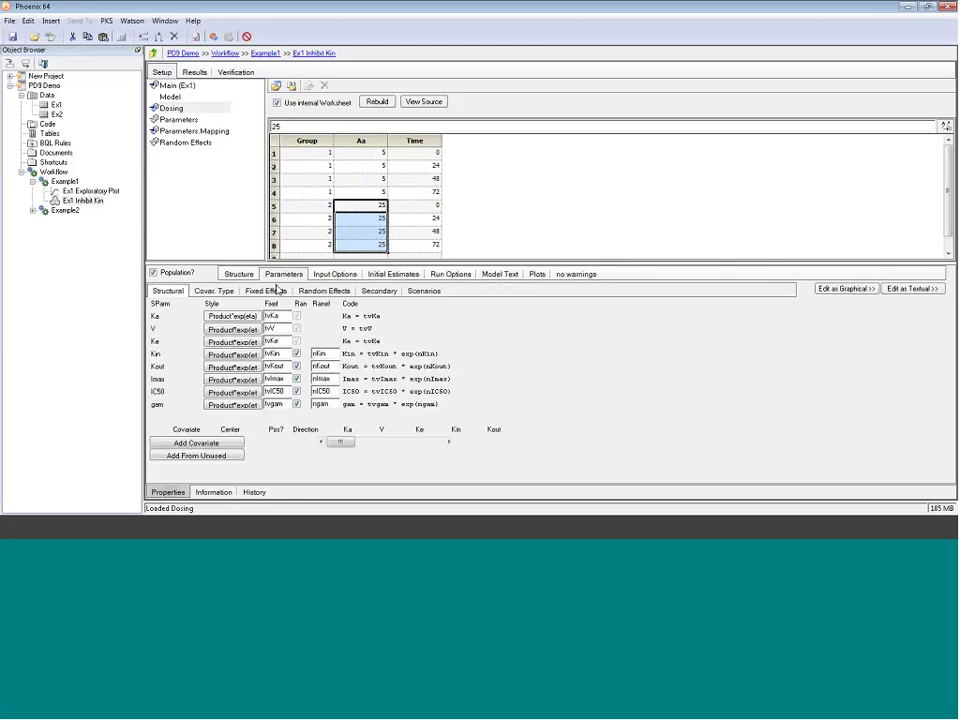
pyautogui.click(279, 290)
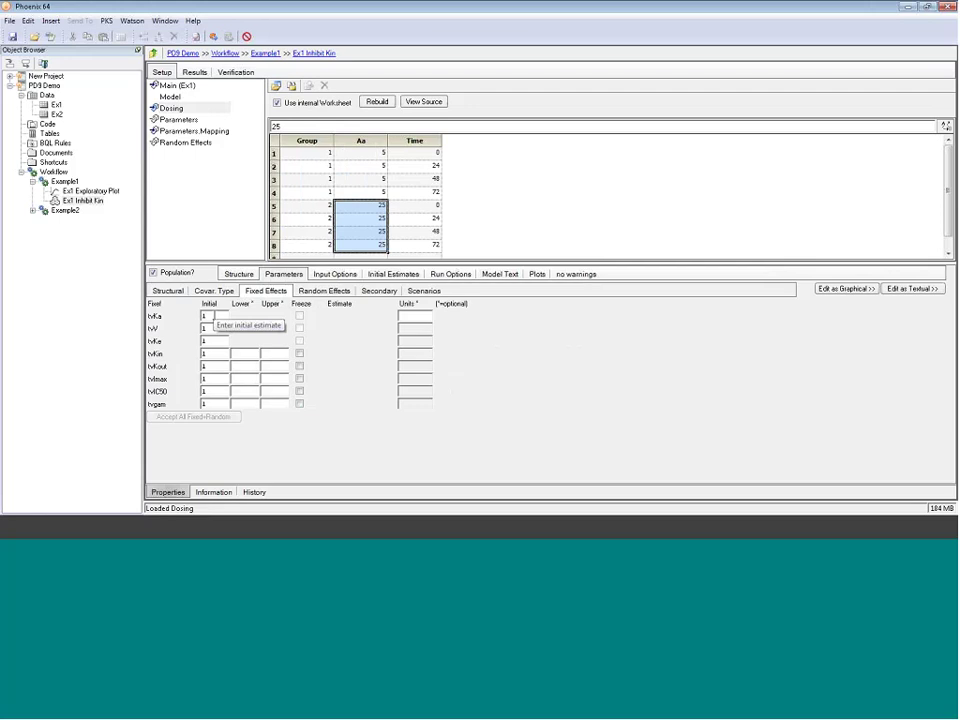
pyautogui.click(212, 316)
pyautogui.write('.')
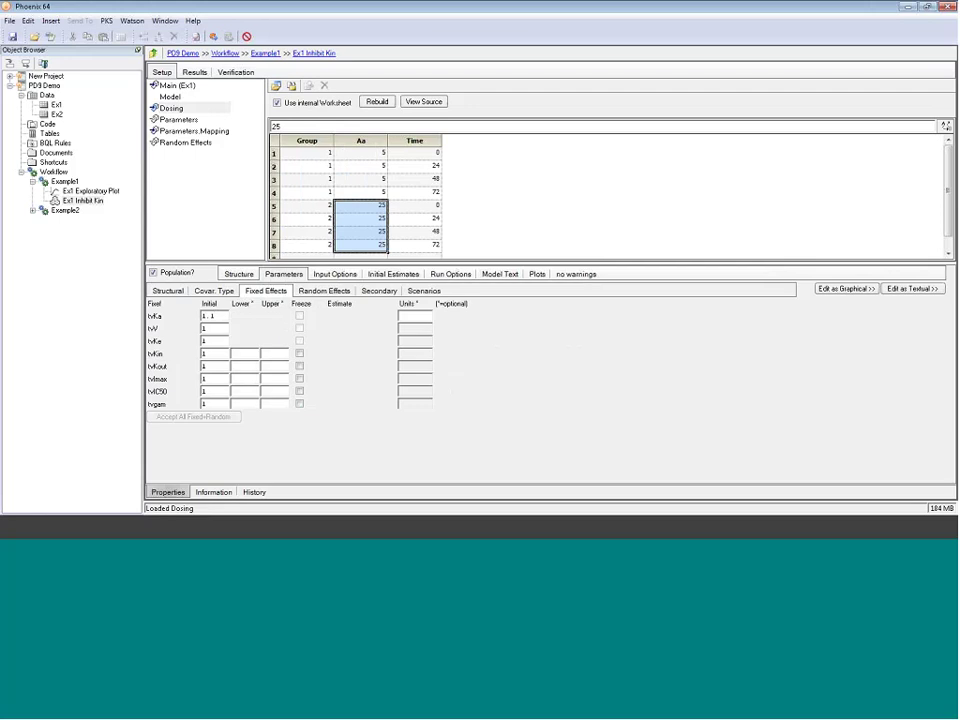
pyautogui.write('1')
pyautogui.press('Tab')
pyautogui.write('5')
pyautogui.press('Tab')
pyautogui.write('0.128')
pyautogui.click(220, 338)
# In the initial estimates preview, set the time to 100, tvKin to 4.8 and tvKout to 0.06
pyautogui.click(391, 274)
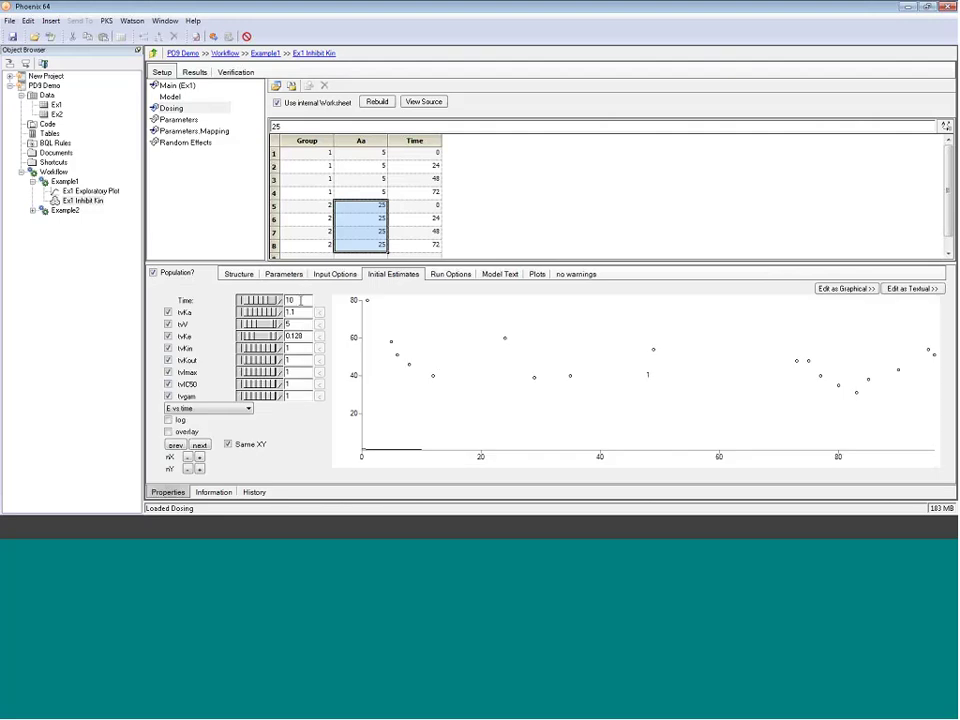
pyautogui.write('0')
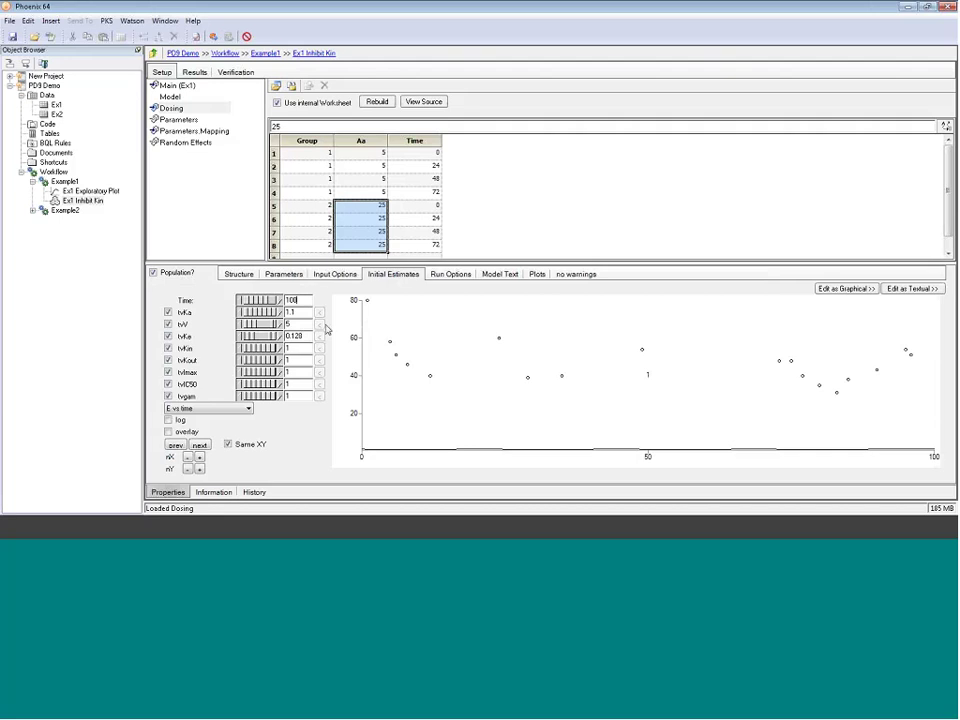
pyautogui.write('4.8')
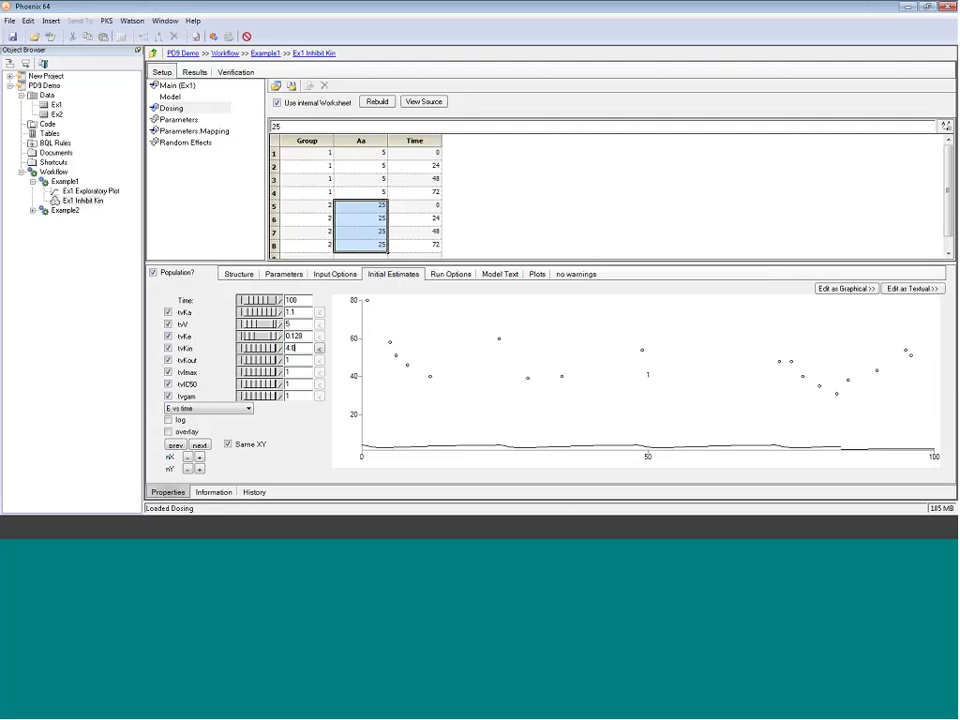
pyautogui.doubleClick(292, 360)
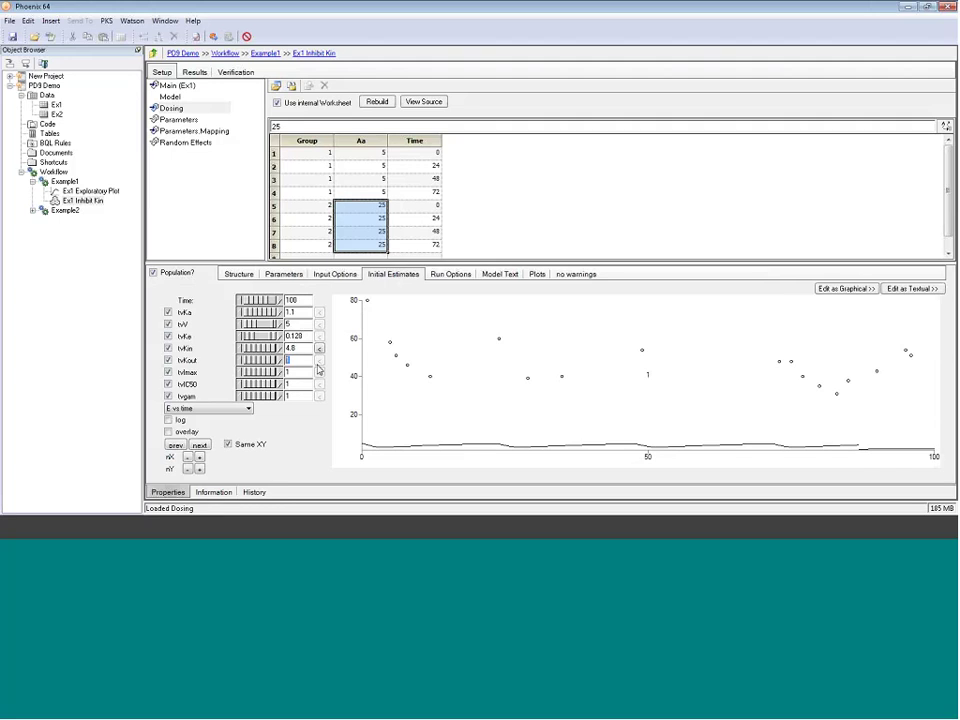
pyautogui.write('0')
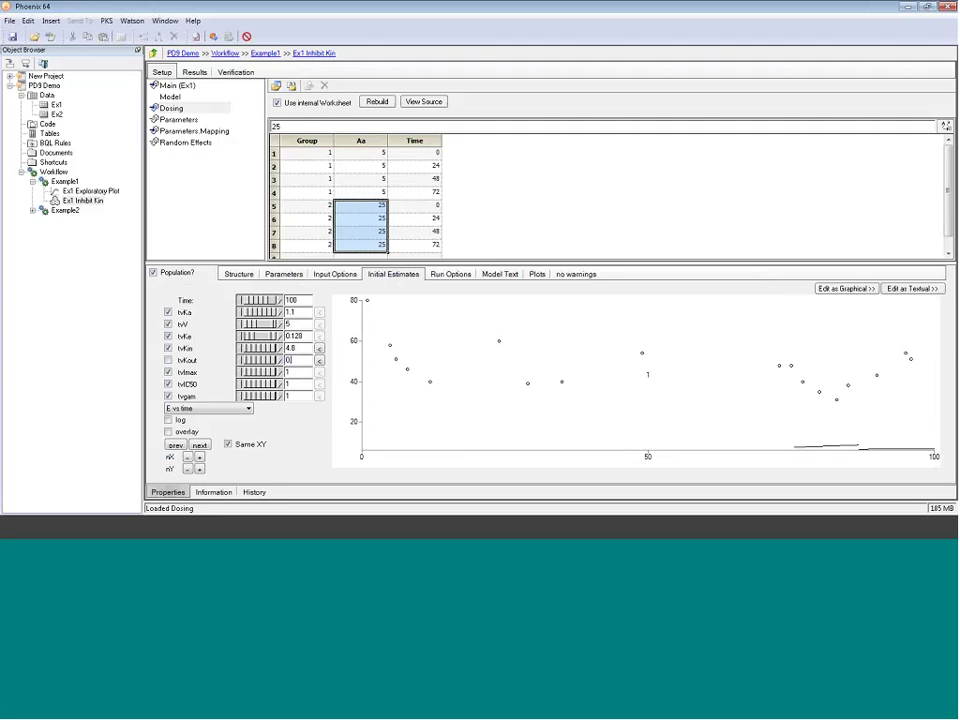
pyautogui.write('.06')
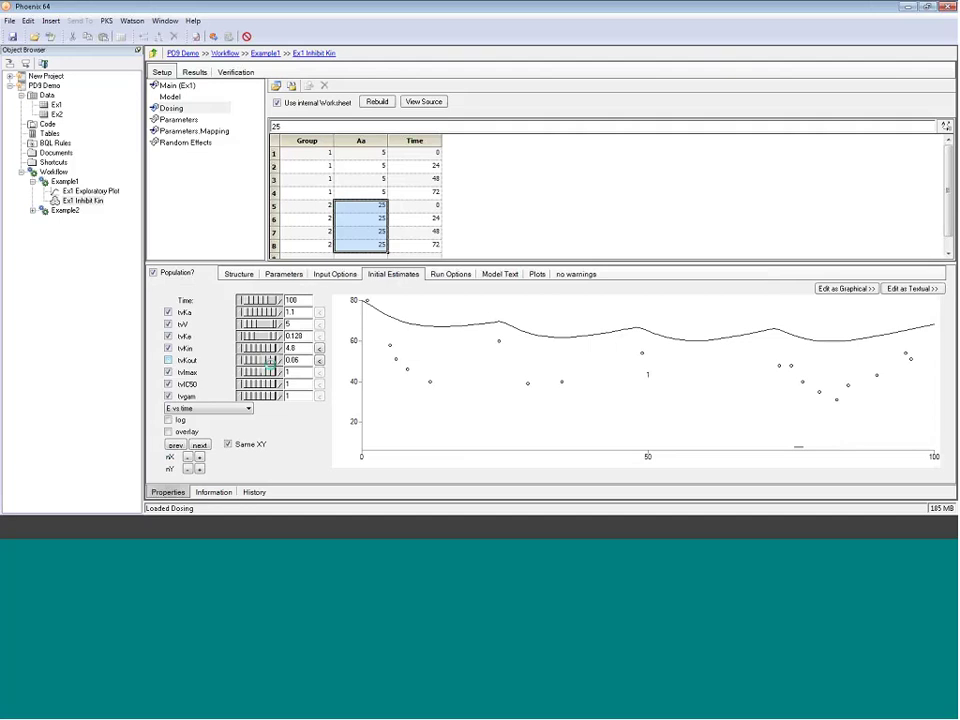
pyautogui.click(271, 363)
# Set the tvIC50 initial estimate to 0.25 and accept the new tvKin, tvKout and tvIC50 estimates
pyautogui.click(319, 389)
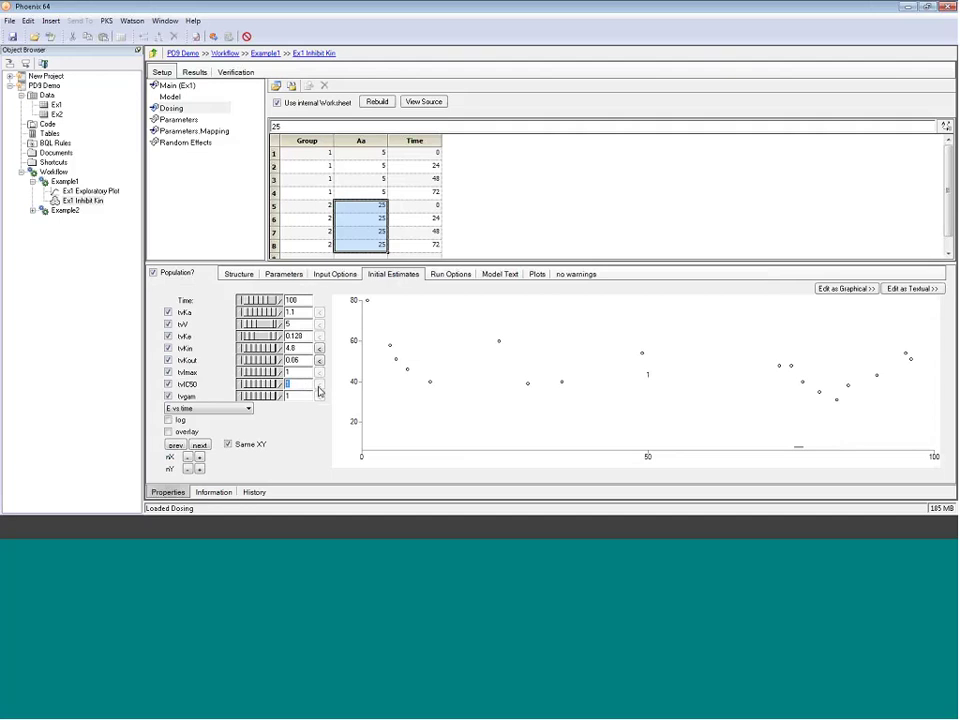
pyautogui.write('0.25')
pyautogui.press('Return')
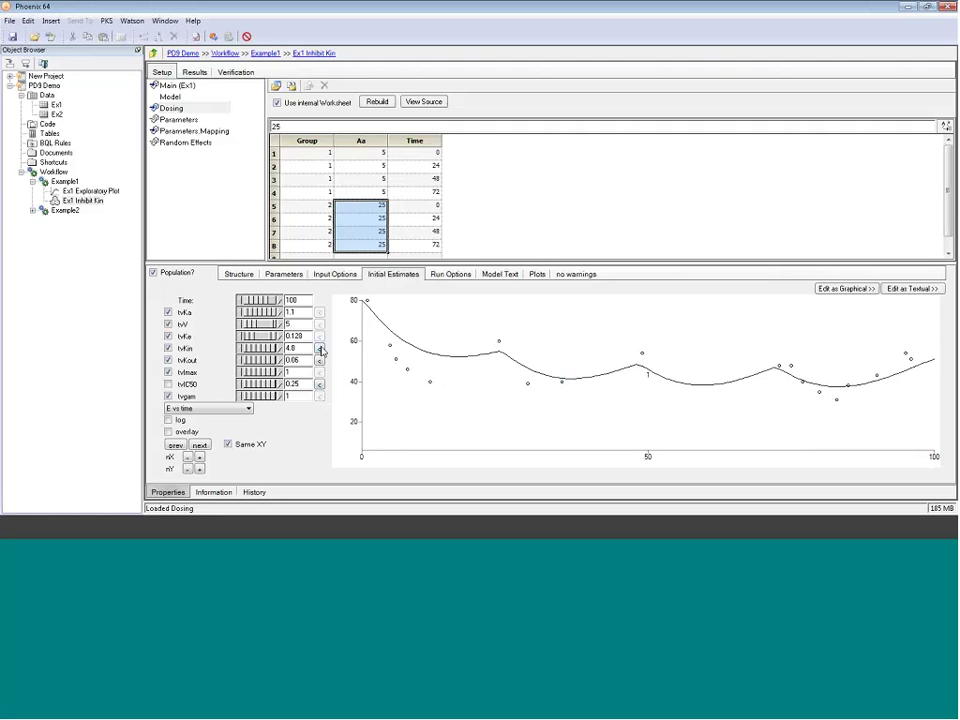
# Adjust the tvgam initial estimate to 2 and accept it, and reselect tvIC50
pyautogui.moveTo(278, 396); pyautogui.dragTo(282, 402)
pyautogui.click(282, 402)
pyautogui.click(281, 398)
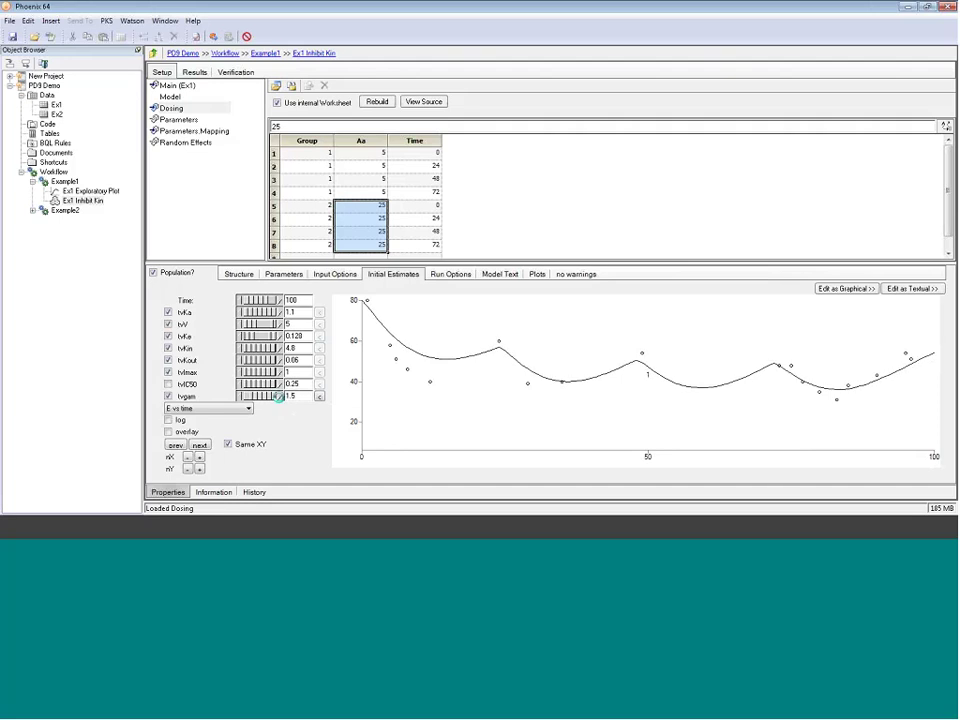
pyautogui.click(281, 398)
pyautogui.click(281, 398)
pyautogui.click(281, 398)
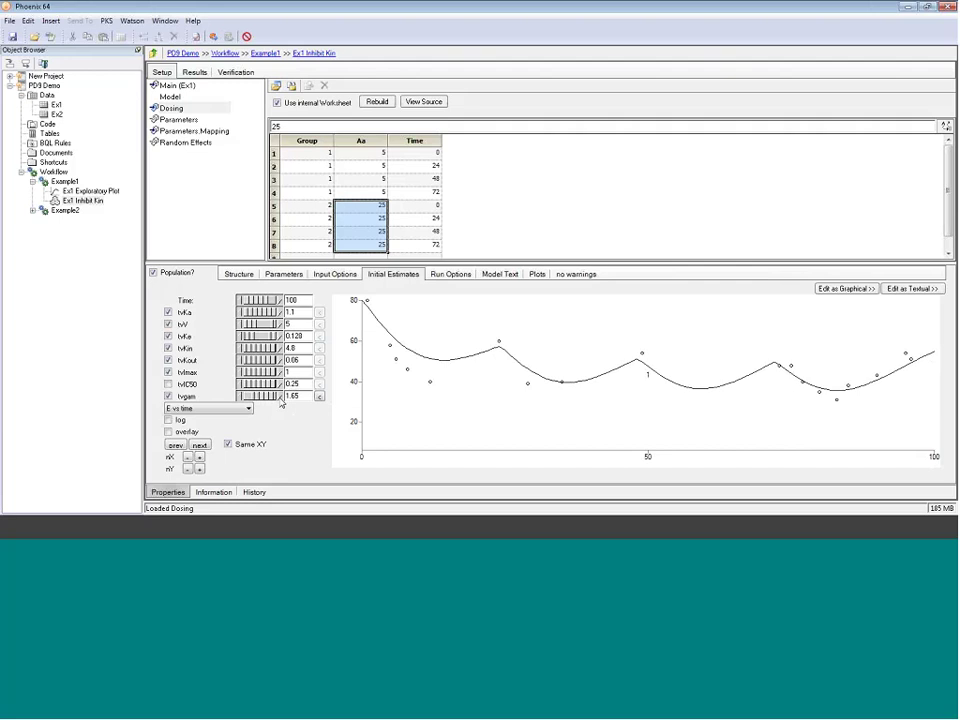
pyautogui.doubleClick(303, 396)
pyautogui.write('2')
pyautogui.press('Return')
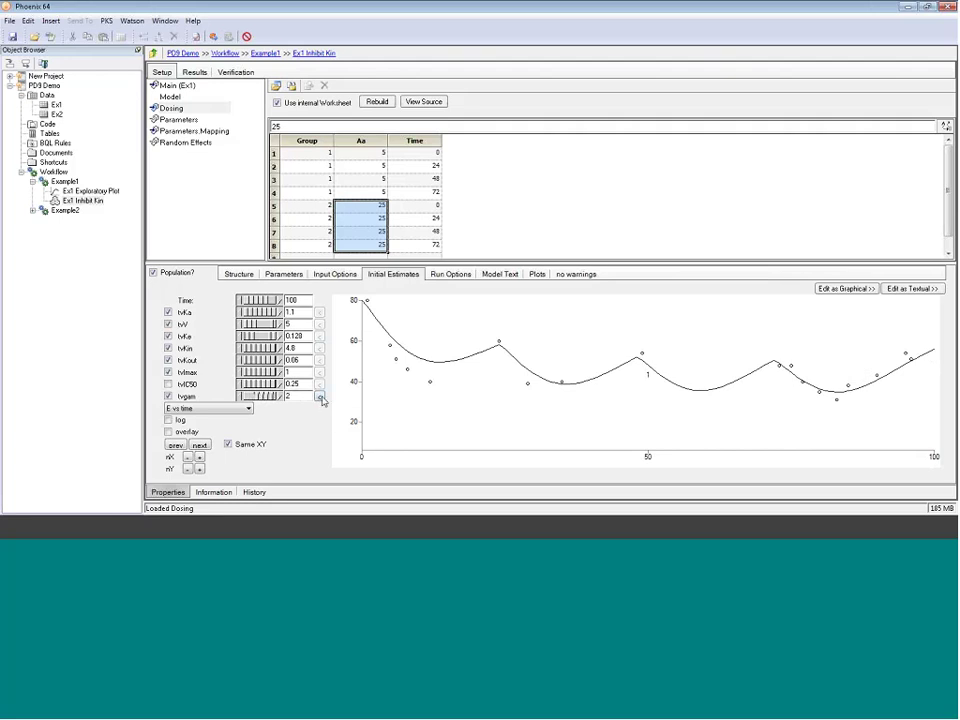
pyautogui.click(168, 385)
# Set the run method to Naive pooled and execute the Ex1 Inhibit Kin model
pyautogui.click(450, 275)
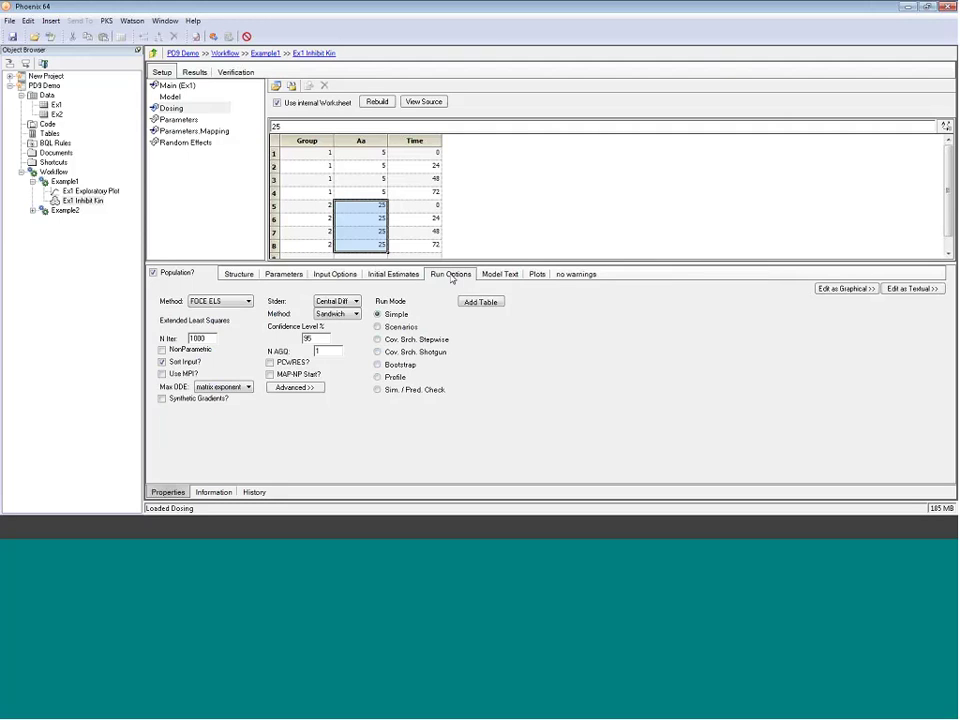
pyautogui.click(247, 301)
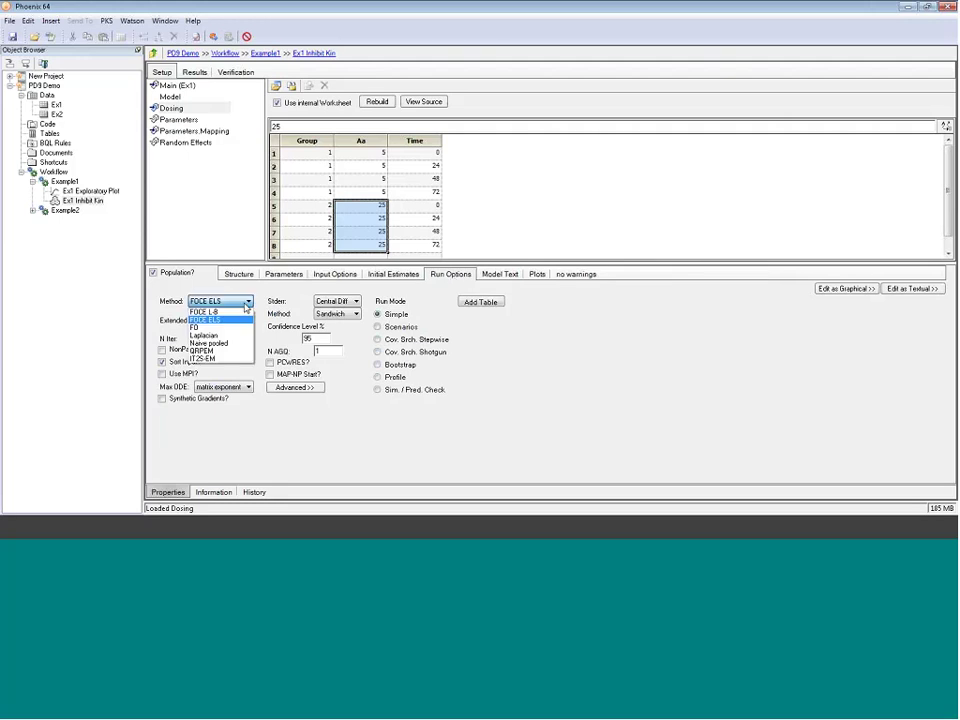
pyautogui.click(209, 343)
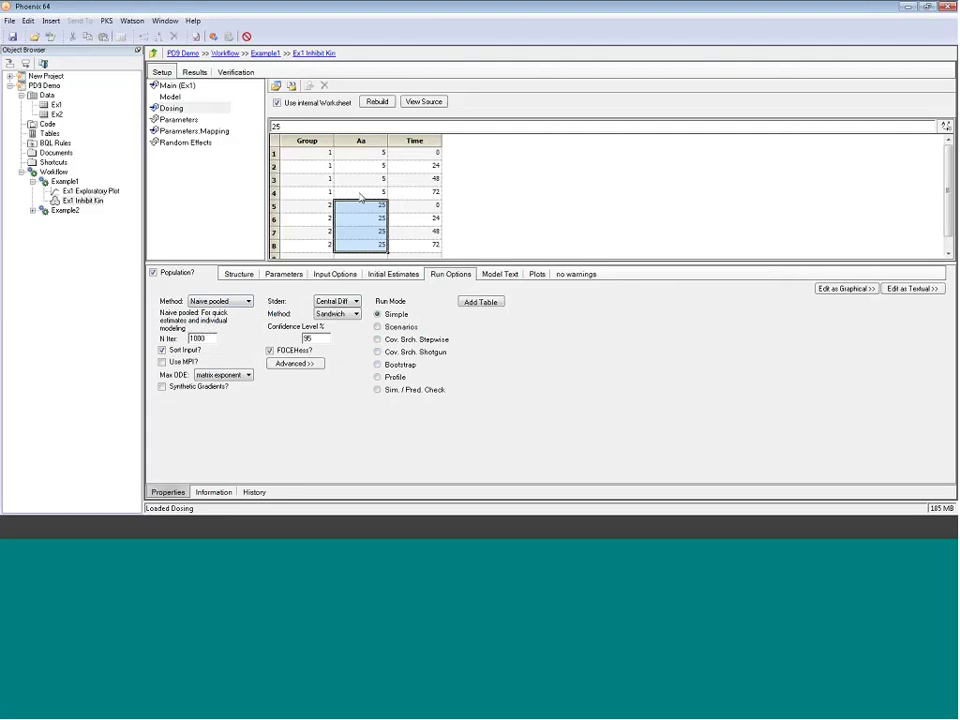
pyautogui.click(214, 38)
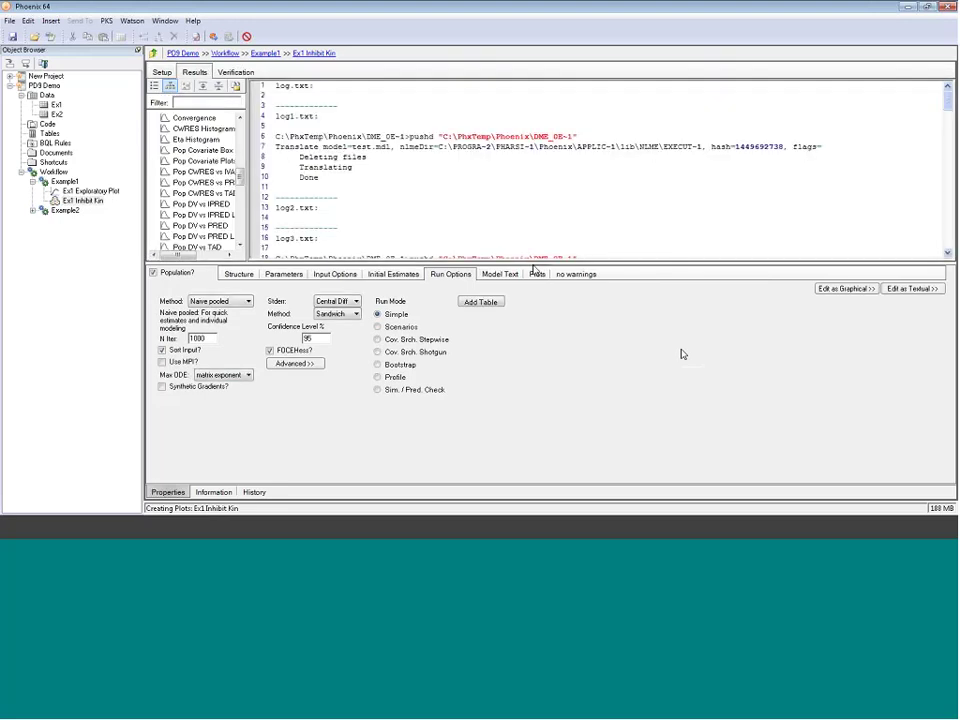
# Enlarge the results area and results list, and view the Pop DV, IPRED vs IVAR plot
pyautogui.moveTo(533, 263); pyautogui.dragTo(529, 381)
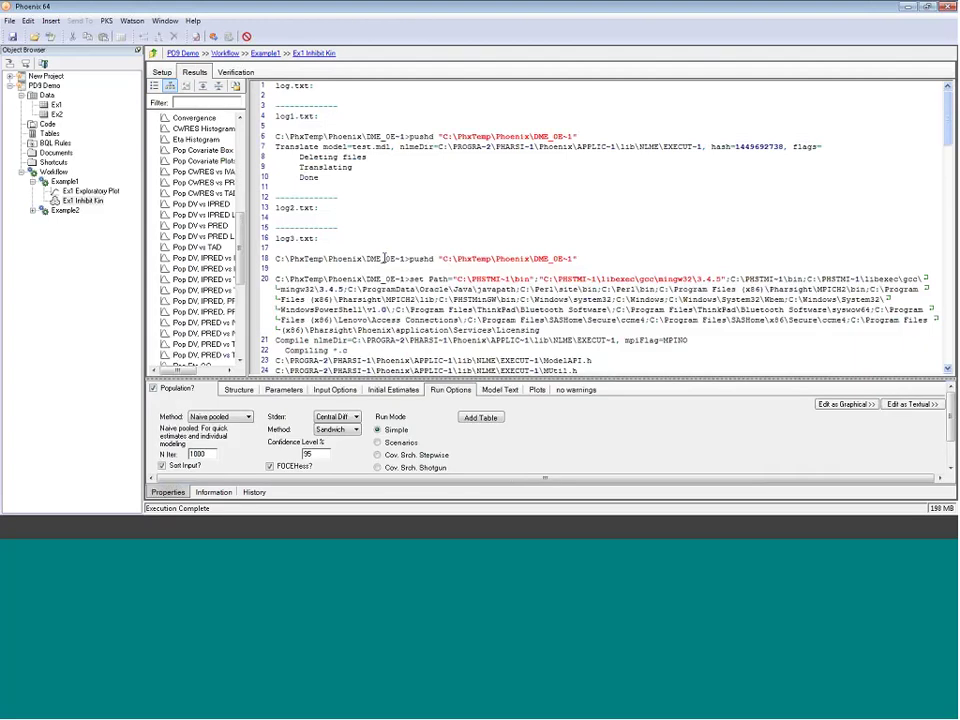
pyautogui.moveTo(243, 240); pyautogui.dragTo(311, 252)
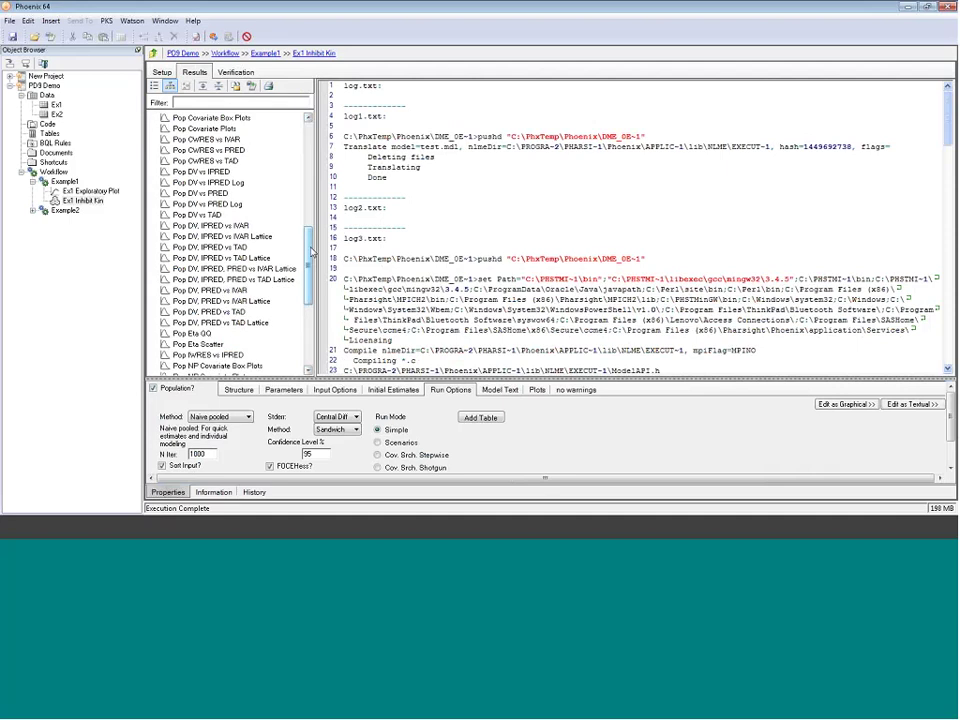
pyautogui.click(282, 227)
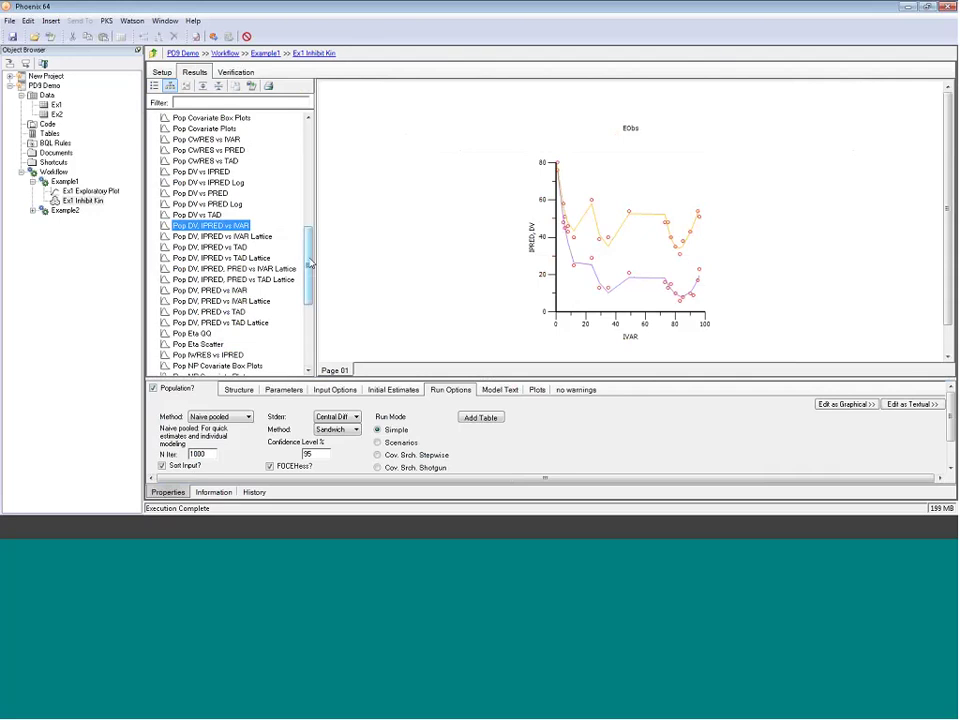
# Review the Theta results table, examining the estimates for tvKin, tvKout, tvImax, tvIC50 and tvgam
pyautogui.moveTo(311, 261); pyautogui.dragTo(320, 202)
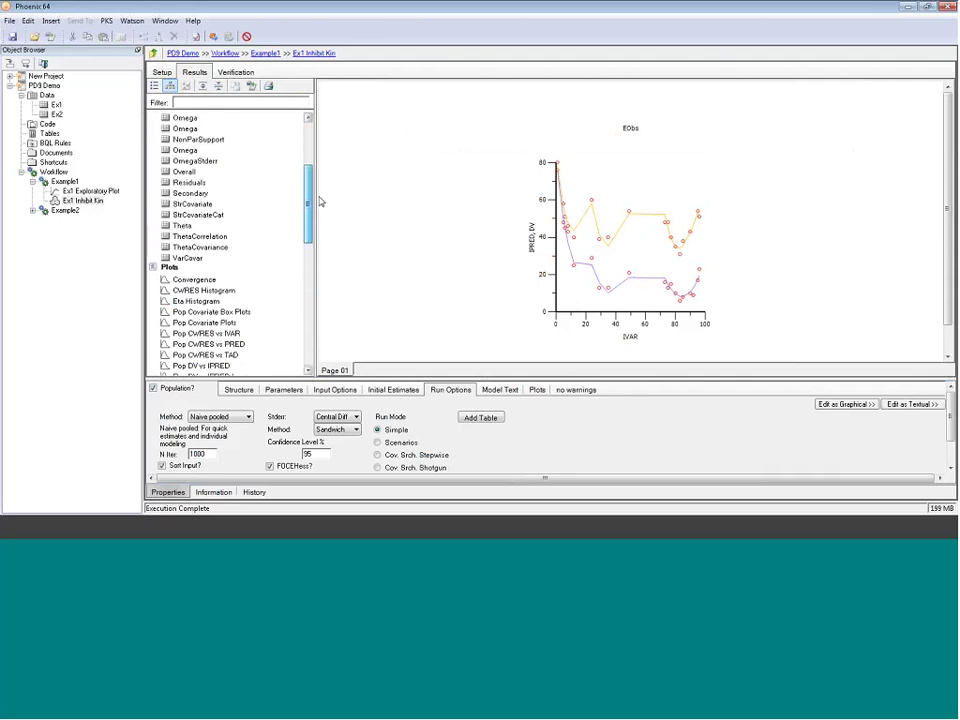
pyautogui.click(182, 225)
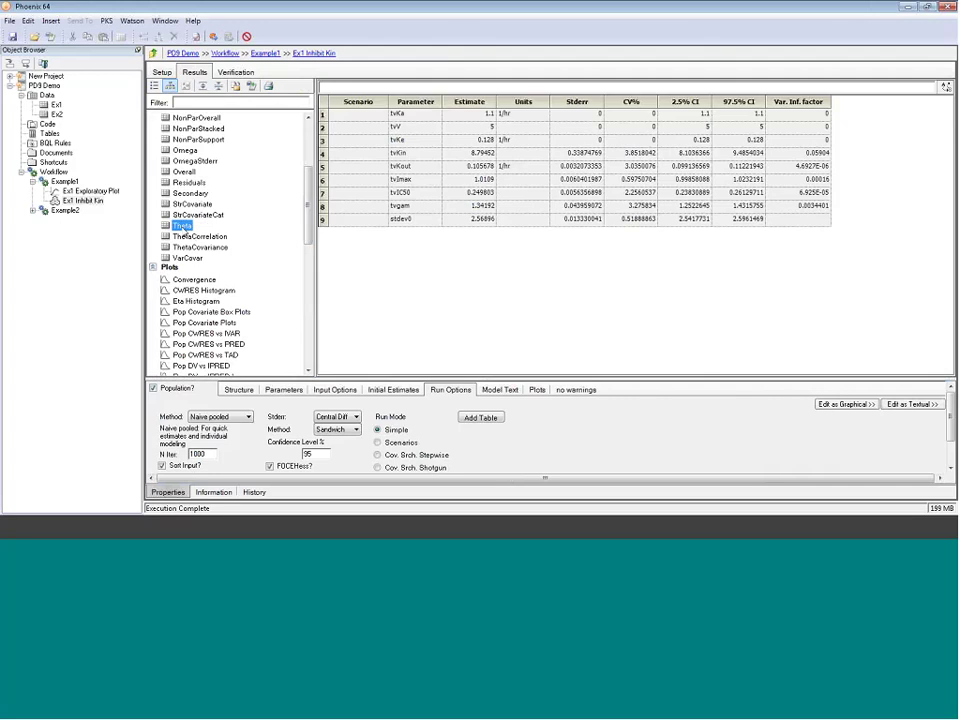
pyautogui.click(440, 157)
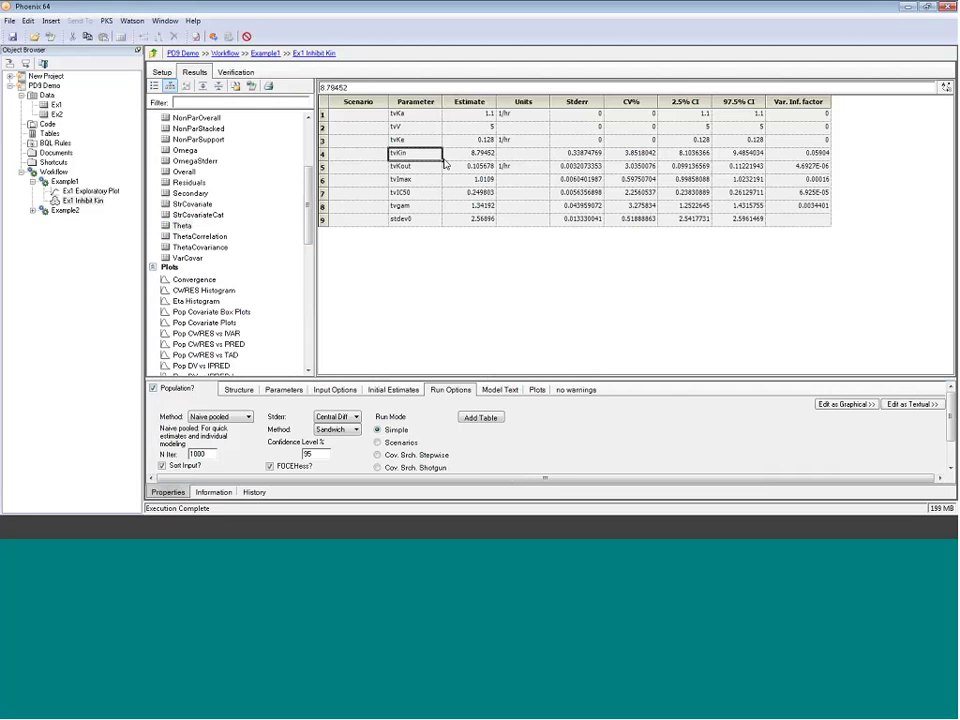
pyautogui.click(446, 156)
pyautogui.click(420, 170)
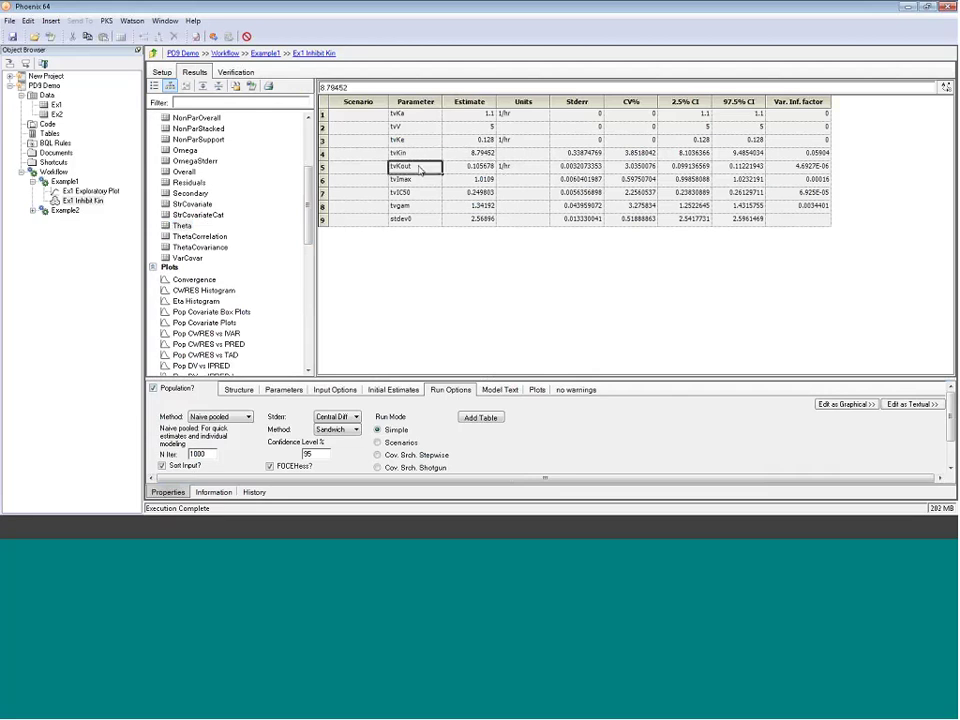
pyautogui.click(490, 167)
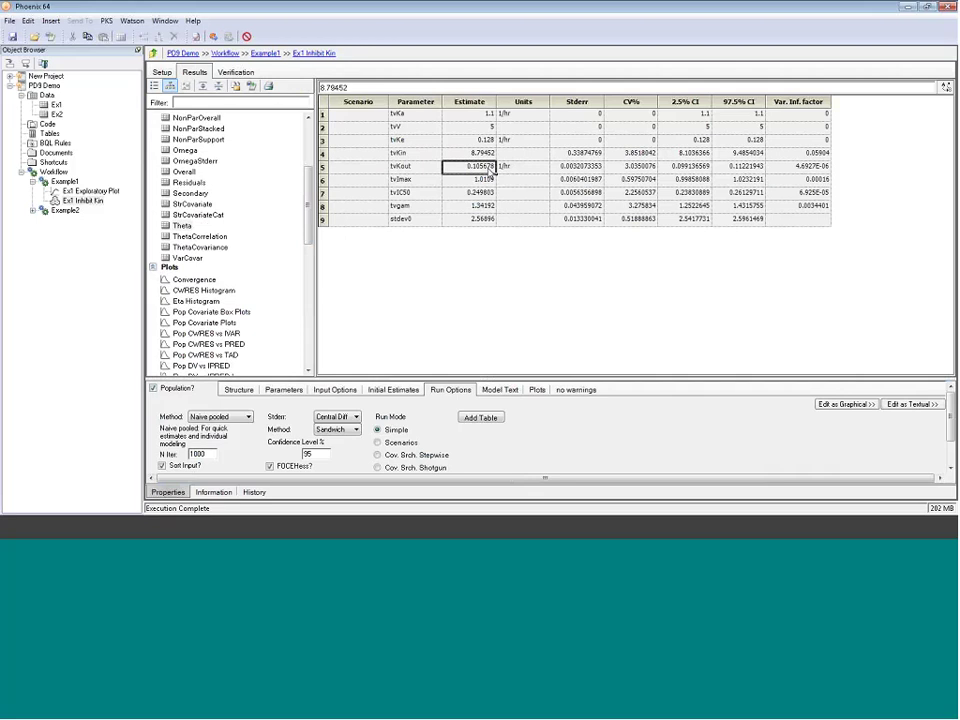
pyautogui.click(490, 180)
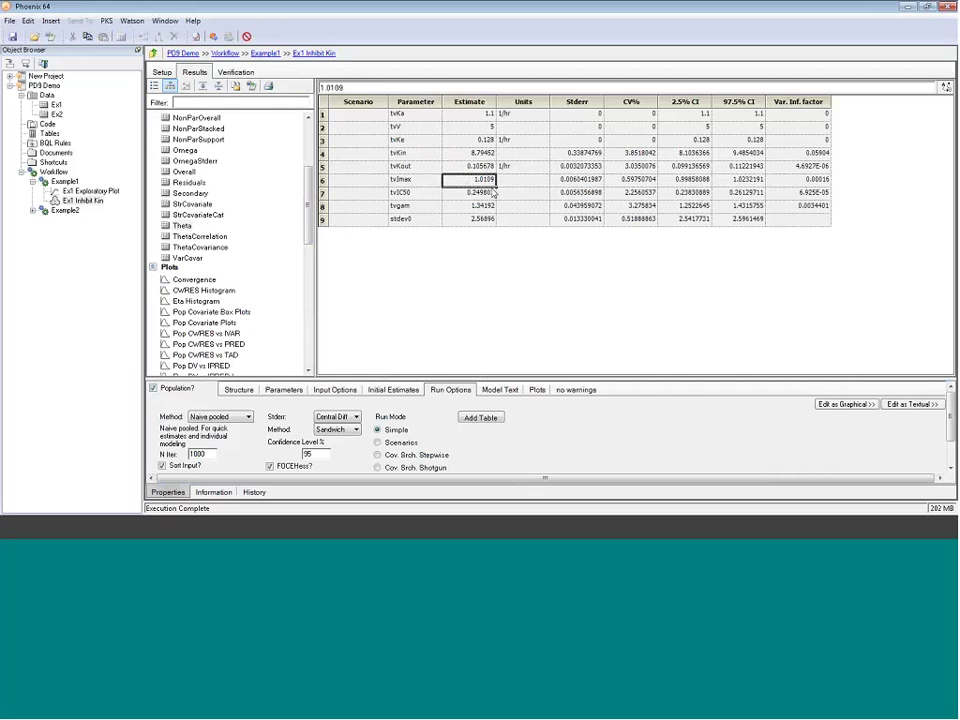
pyautogui.click(418, 192)
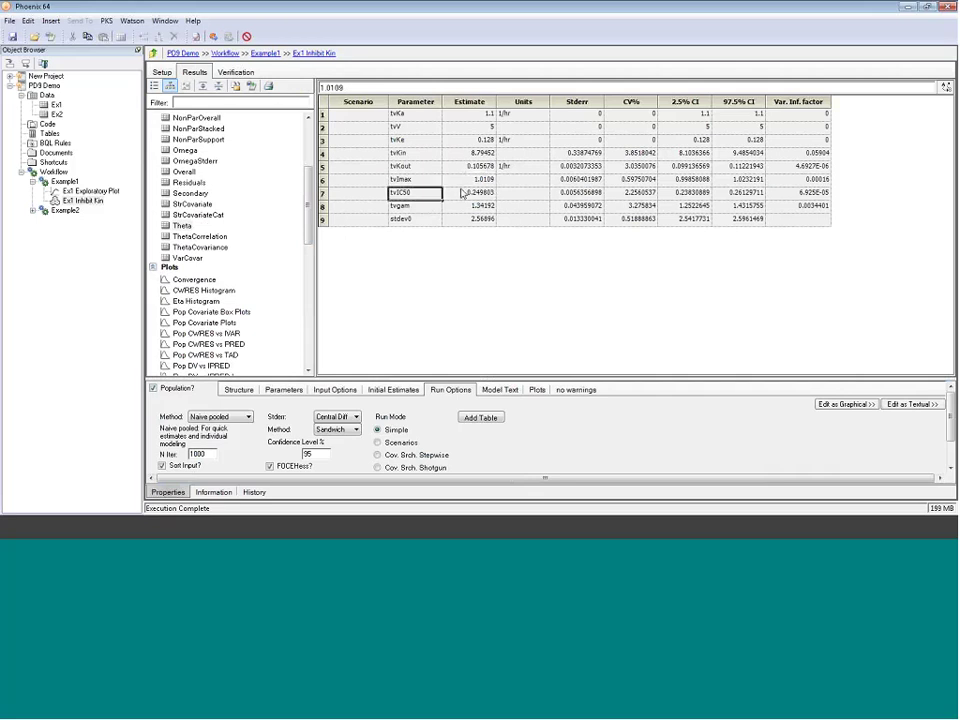
pyautogui.click(490, 196)
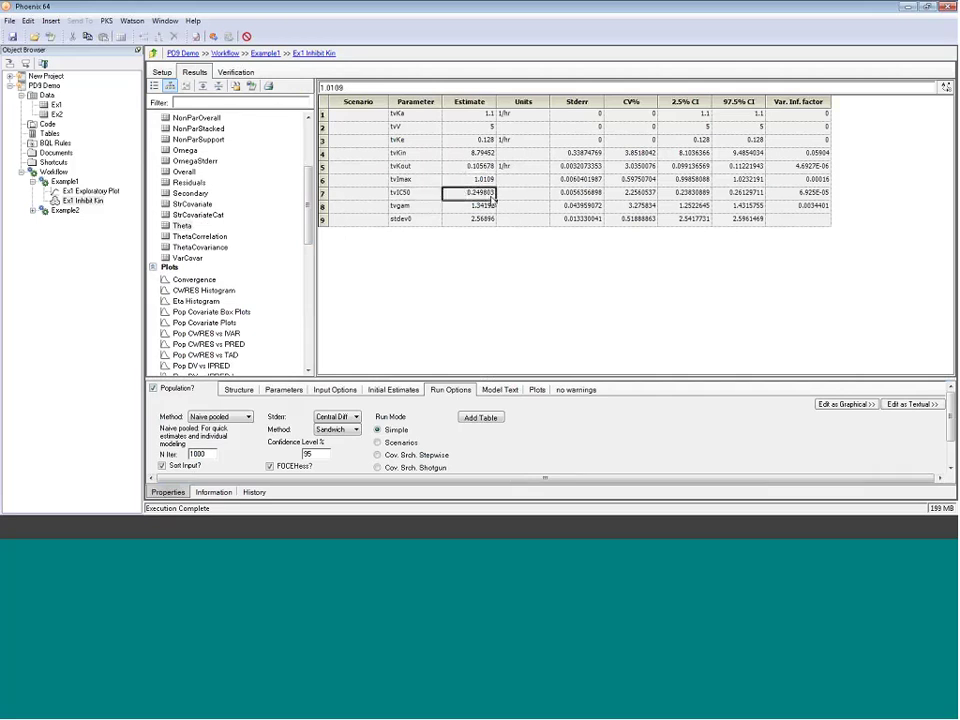
pyautogui.click(418, 209)
pyautogui.click(491, 208)
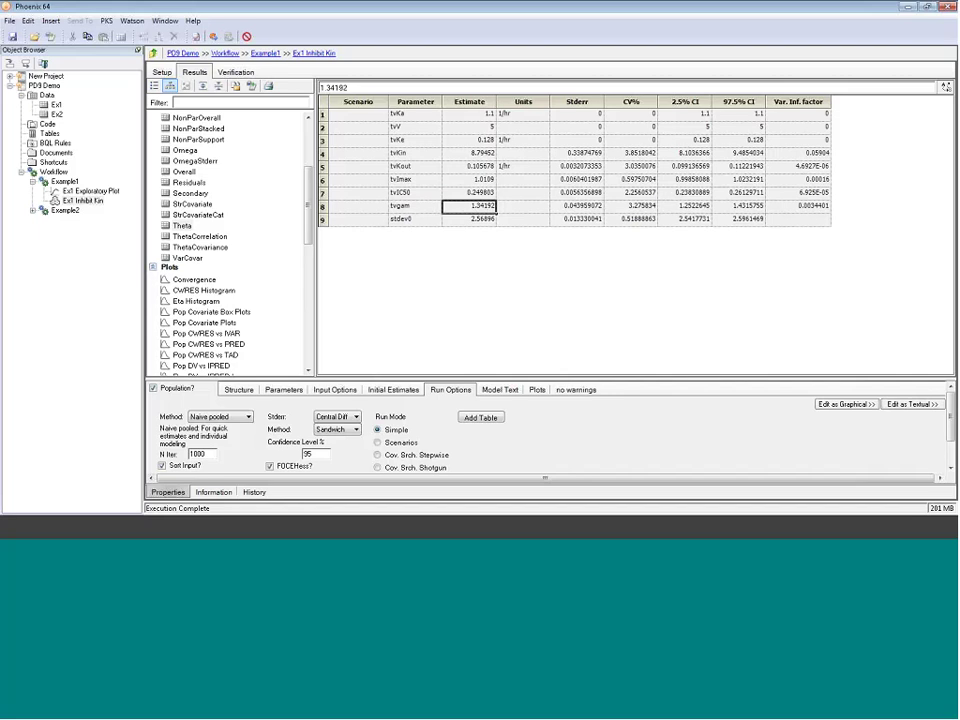
# Check the CV% values of the estimated parameters in the Theta table
pyautogui.click(634, 153)
pyautogui.click(645, 168)
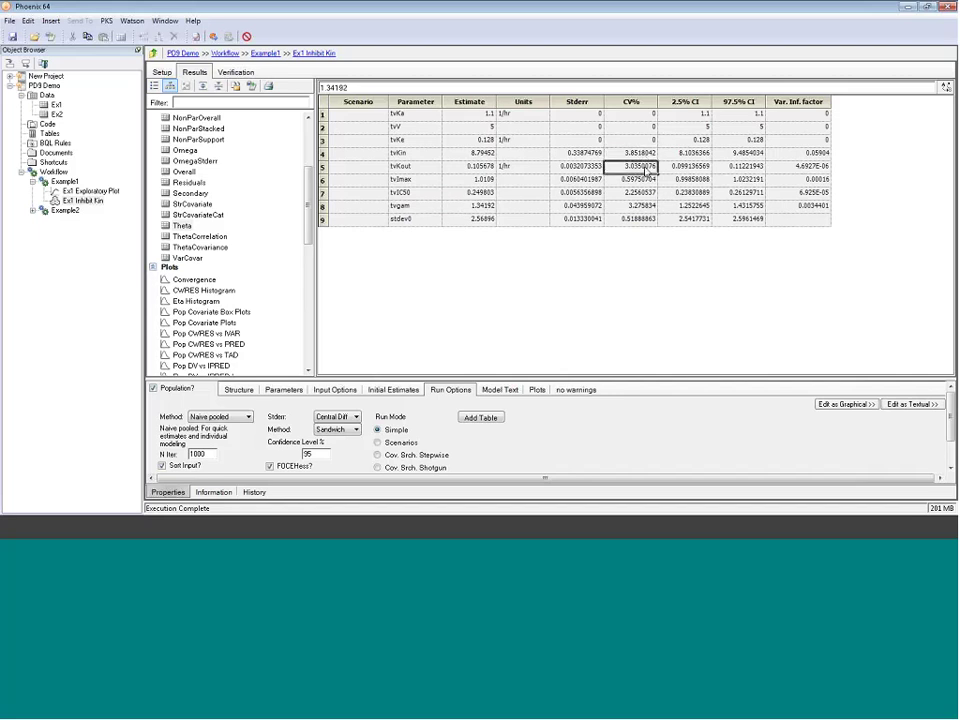
pyautogui.click(647, 180)
pyautogui.click(645, 206)
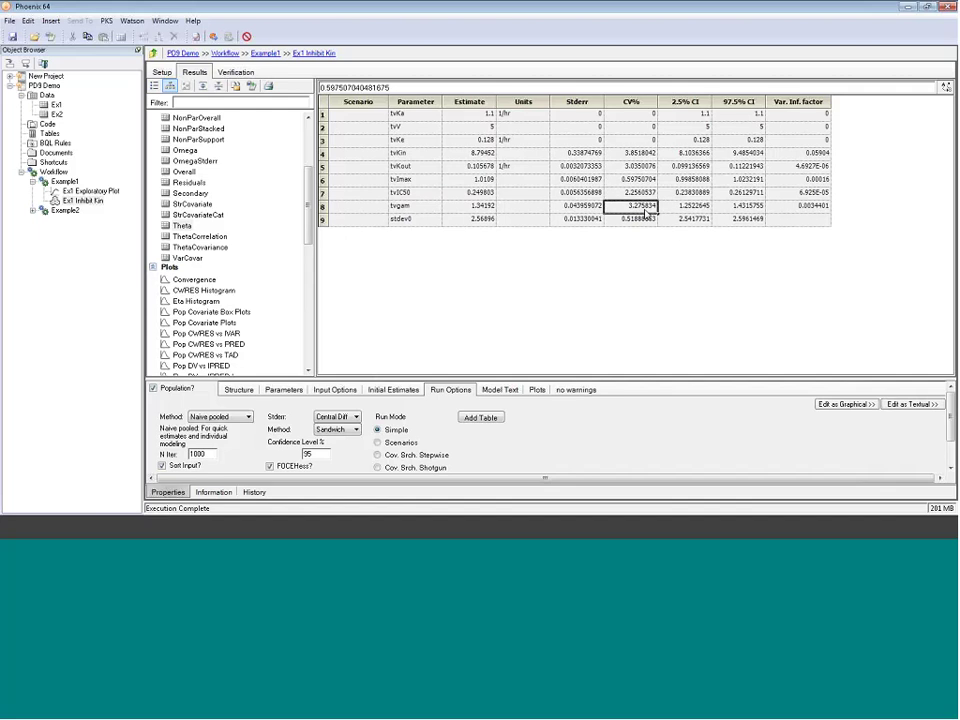
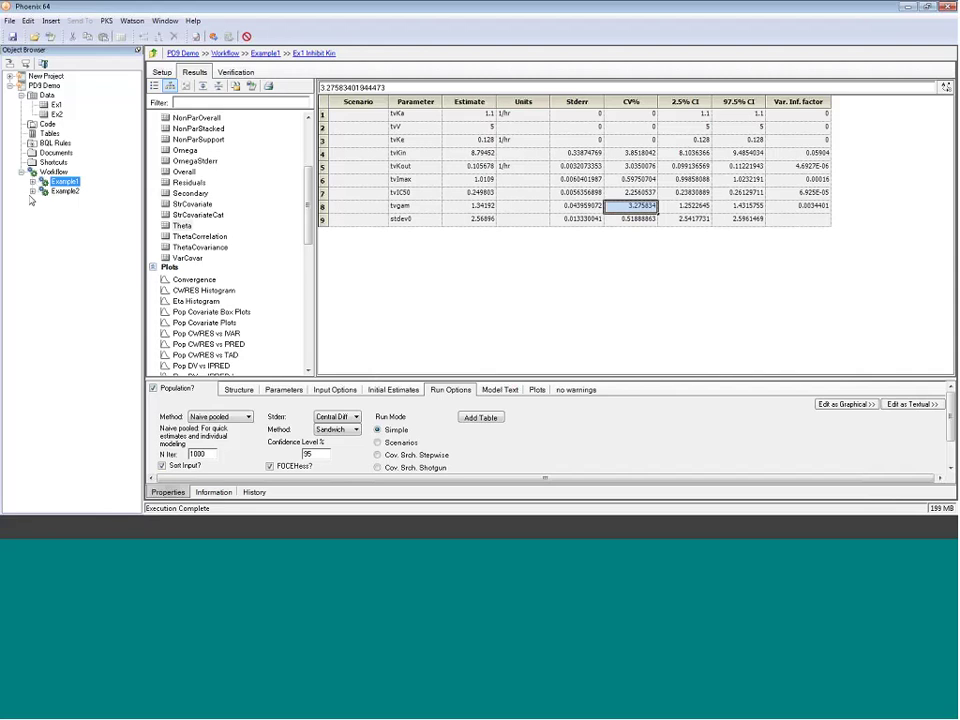
# Expand the Example2 workflow and view the Ex2 Exploratory Plot output in an enlarged results area
pyautogui.click(32, 190)
pyautogui.click(90, 200)
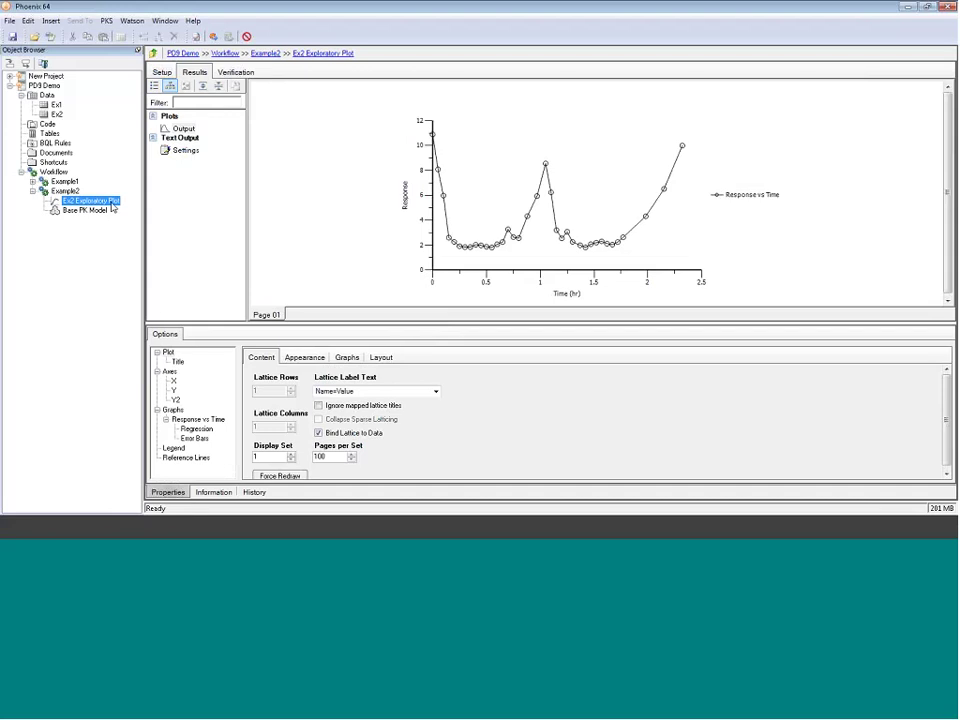
pyautogui.moveTo(376, 325); pyautogui.dragTo(377, 346)
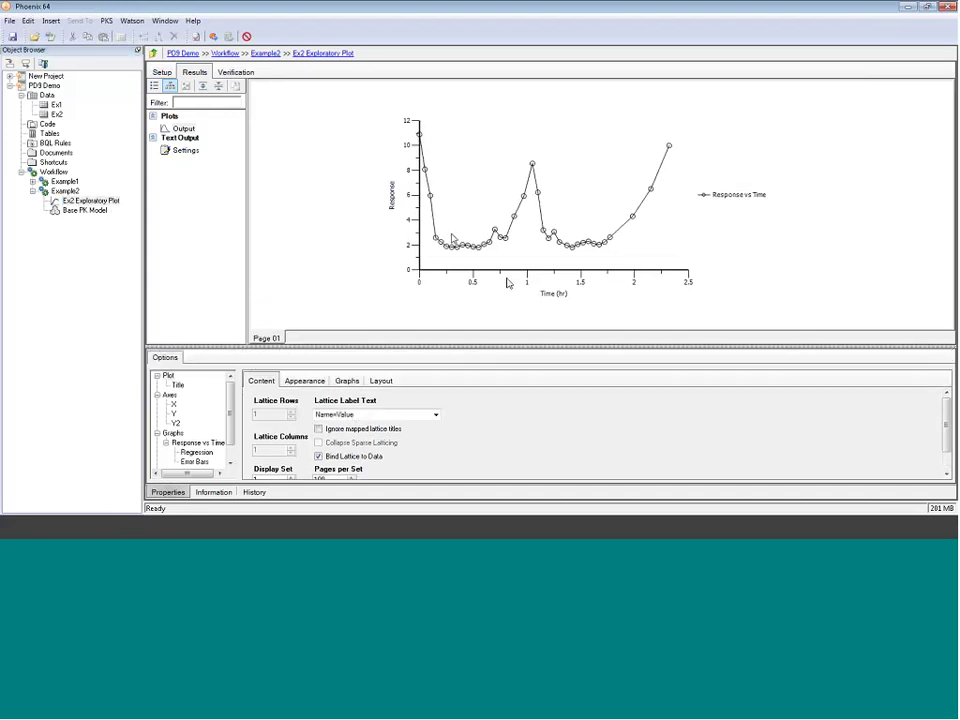
# Open the Base PK Model in Example2, enlarge its settings area, and rename the model as Ex2 Inh Kin
pyautogui.click(85, 210)
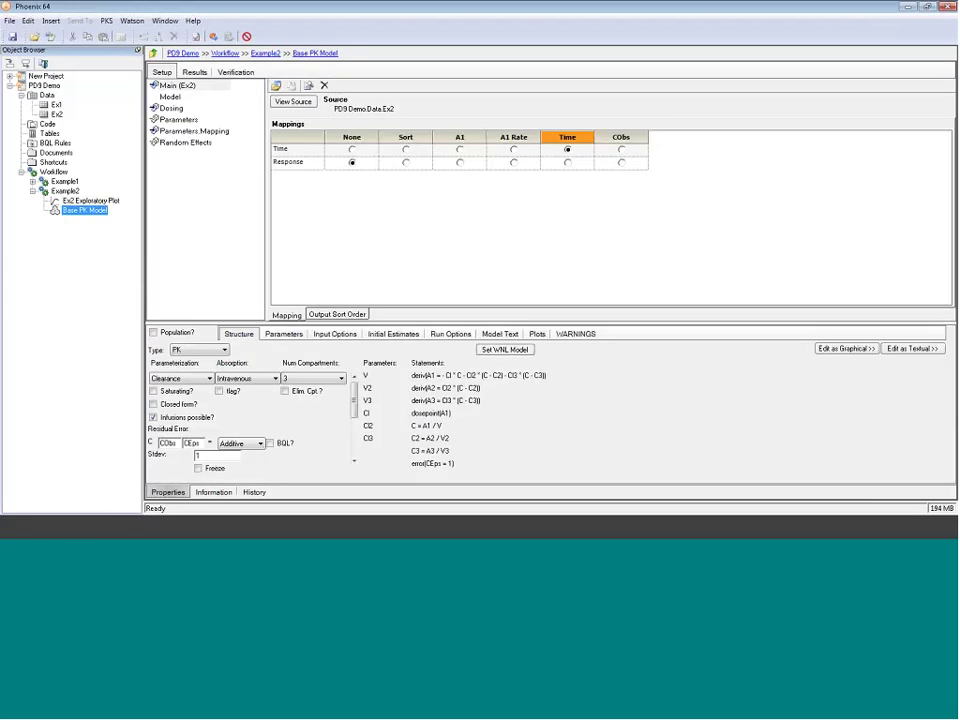
pyautogui.moveTo(231, 322); pyautogui.dragTo(231, 275)
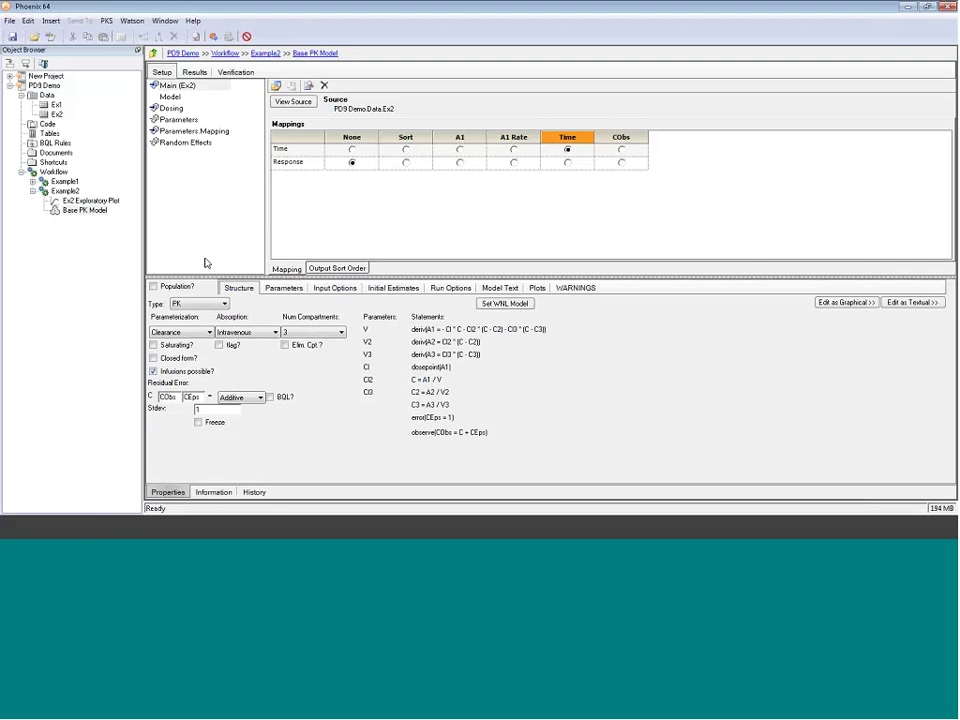
pyautogui.click(90, 210)
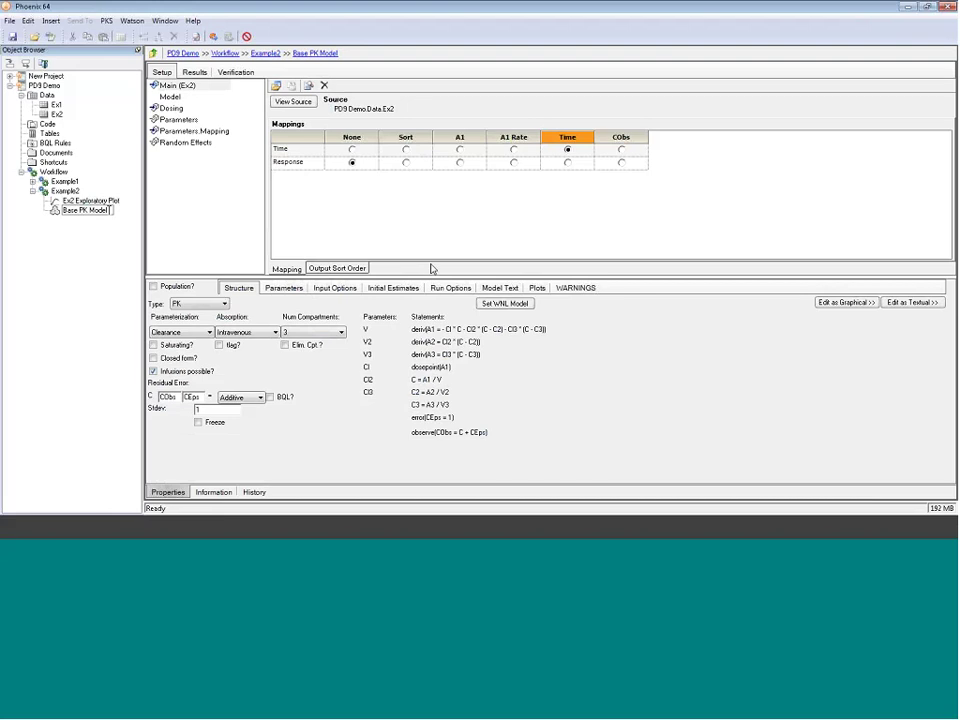
pyautogui.write('Ex2 Inh Kin')
pyautogui.press('Return')
# Set the model type to PK/Indirect with an Inhib. Limited effect on Build-up, including an exponent
pyautogui.click(225, 304)
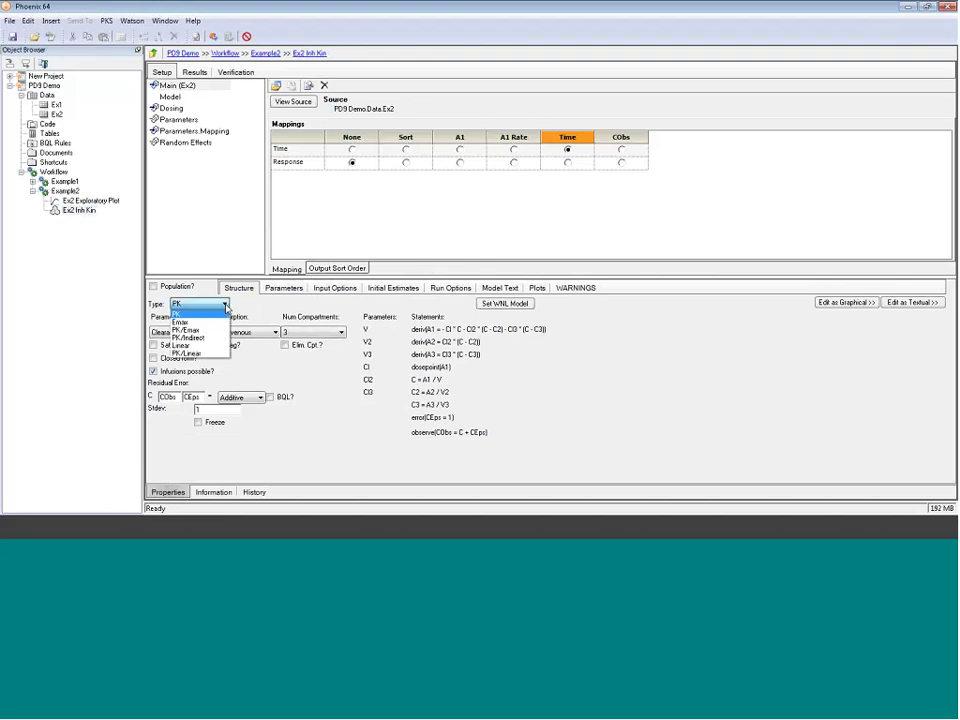
pyautogui.click(210, 337)
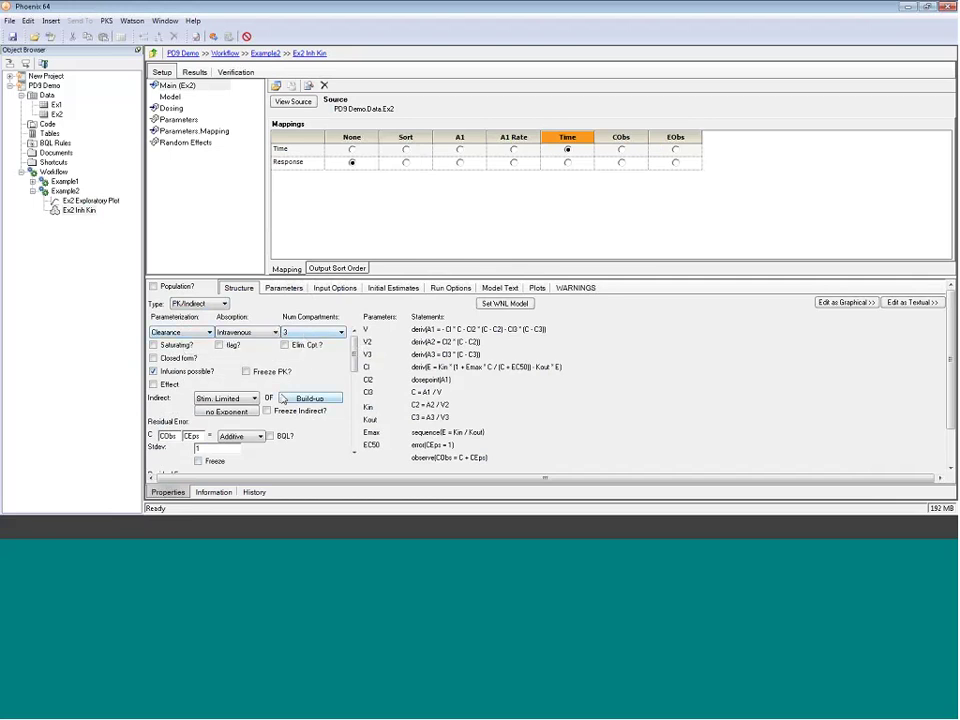
pyautogui.click(254, 399)
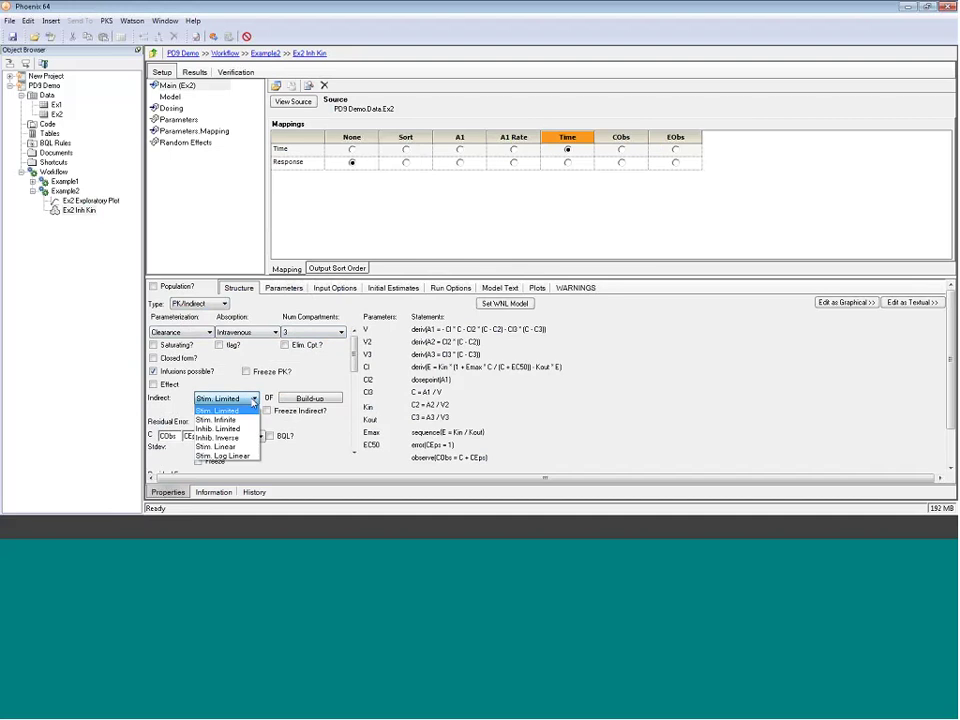
pyautogui.click(218, 428)
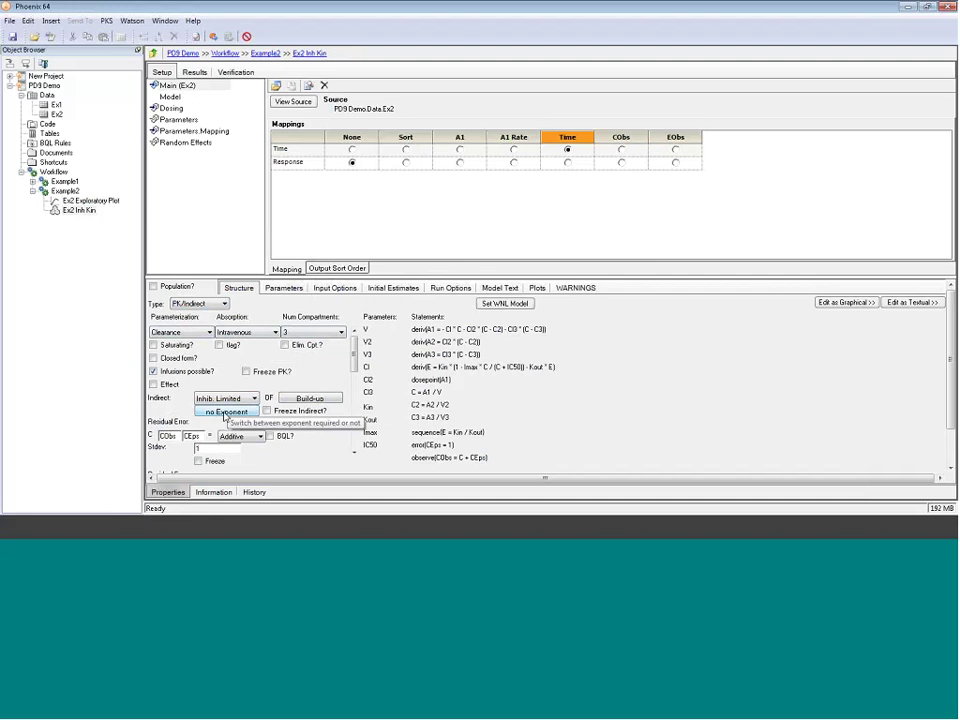
pyautogui.click(224, 414)
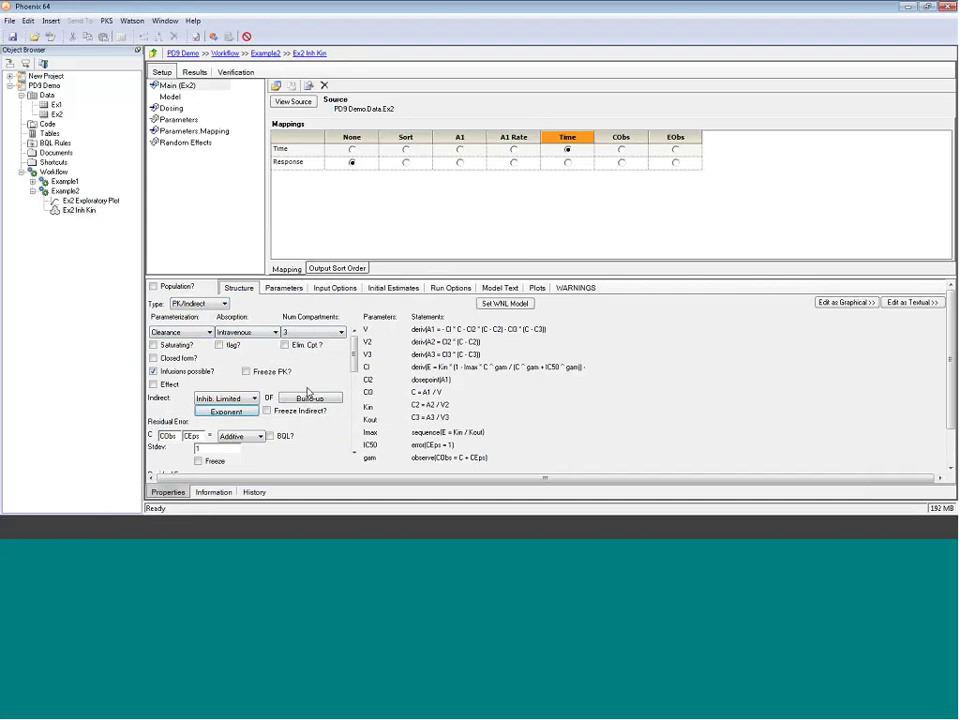
# Freeze the PK part of the model and map Response to EObs
pyautogui.click(245, 371)
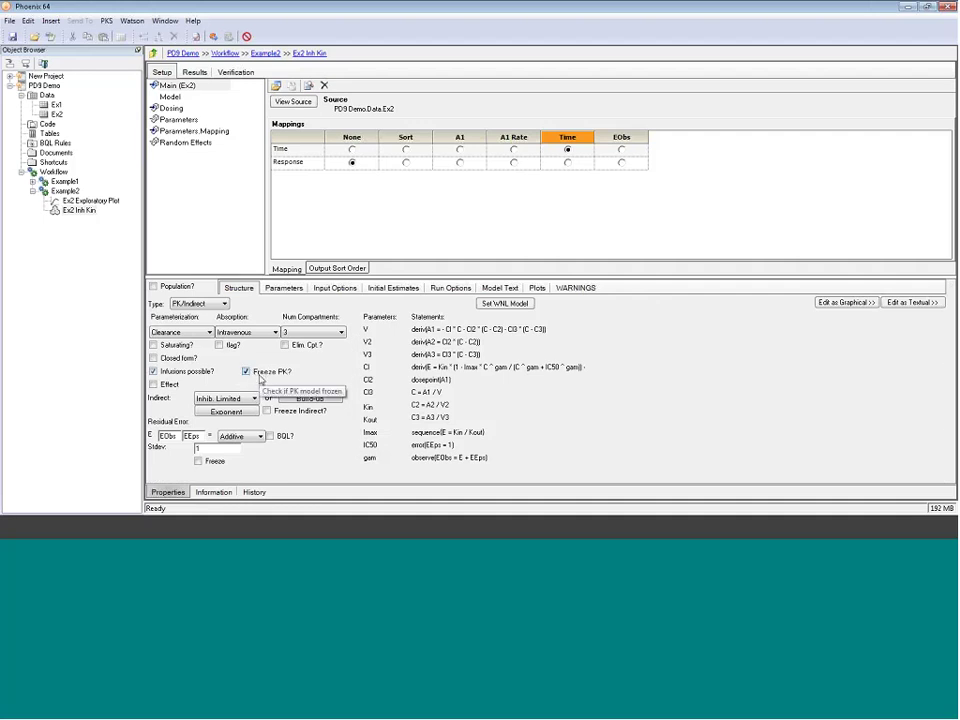
pyautogui.click(301, 167)
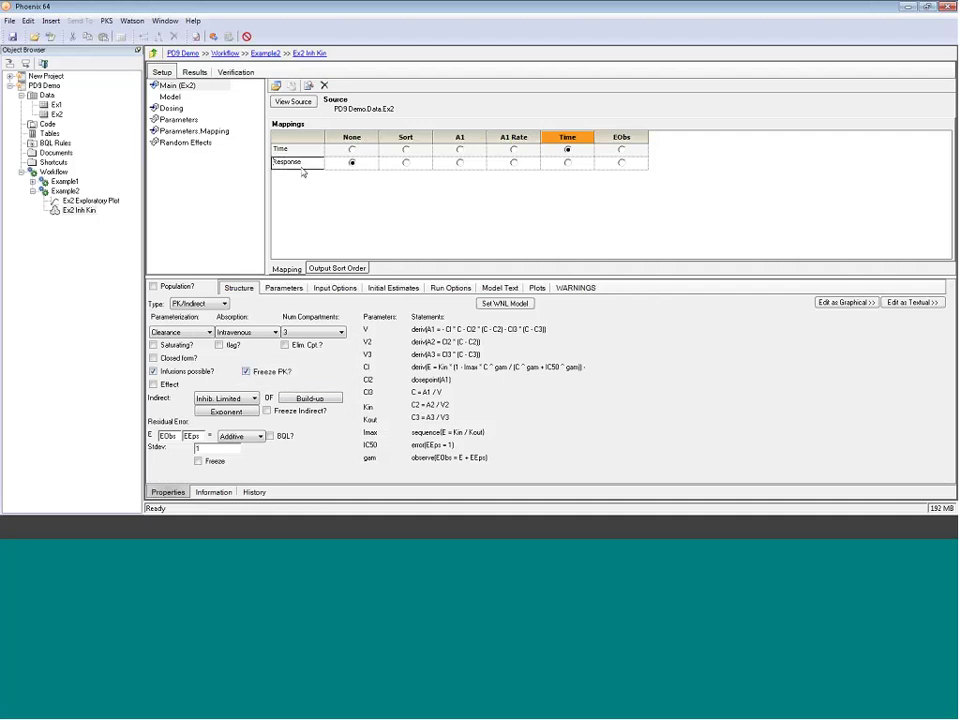
pyautogui.click(622, 163)
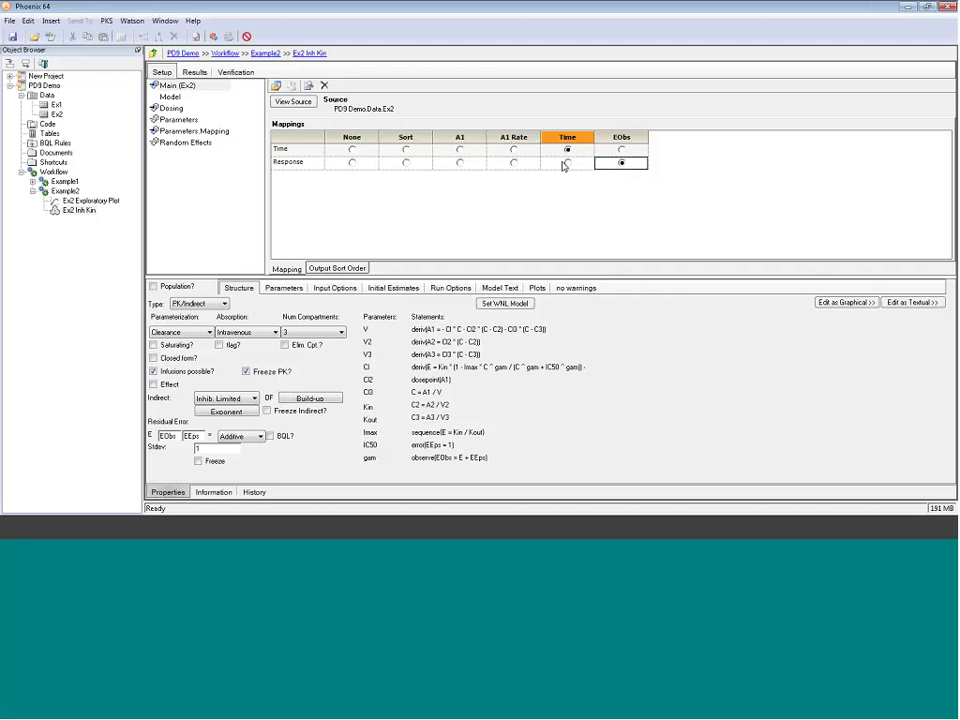
# Review the model's dosing table, checking the A1 dose, A1 Rate and Time values of the first dose
pyautogui.click(170, 108)
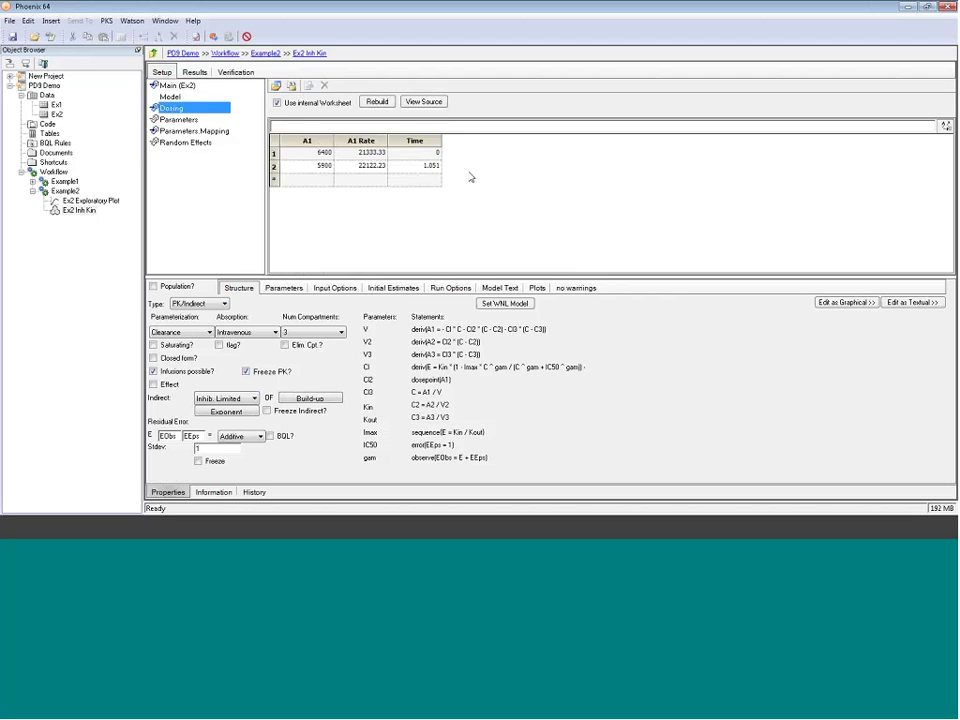
pyautogui.click(282, 160)
pyautogui.click(300, 154)
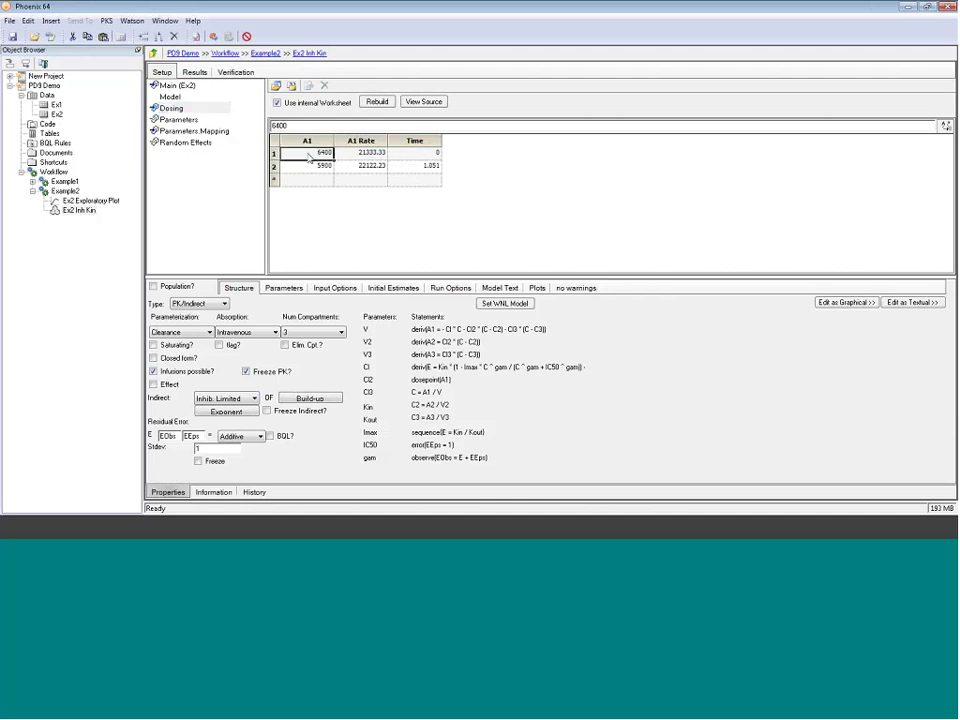
pyautogui.click(371, 158)
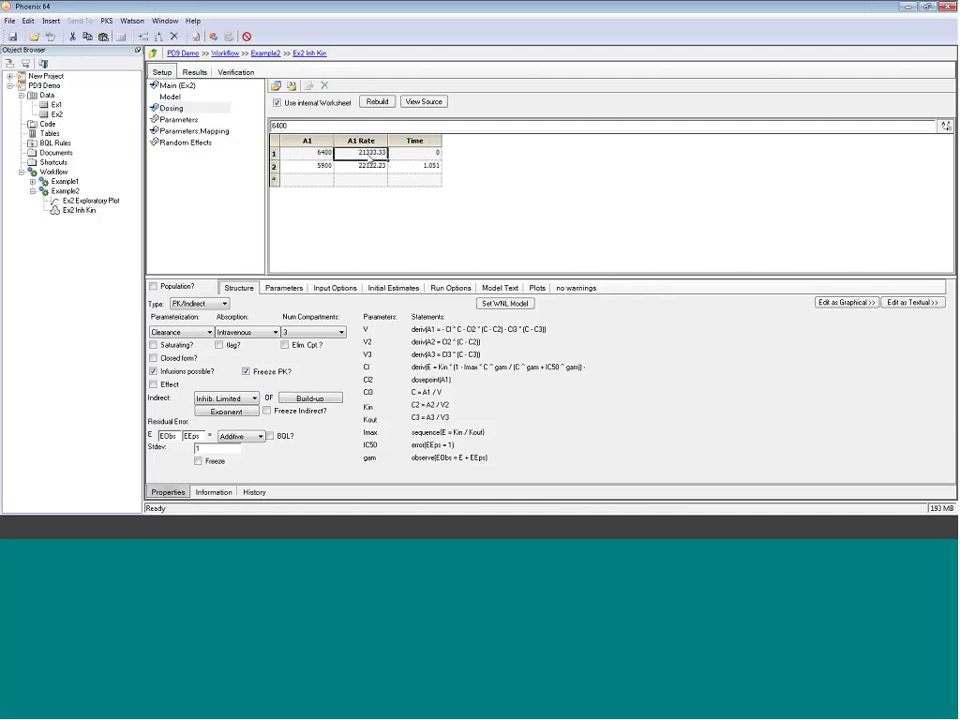
pyautogui.click(429, 159)
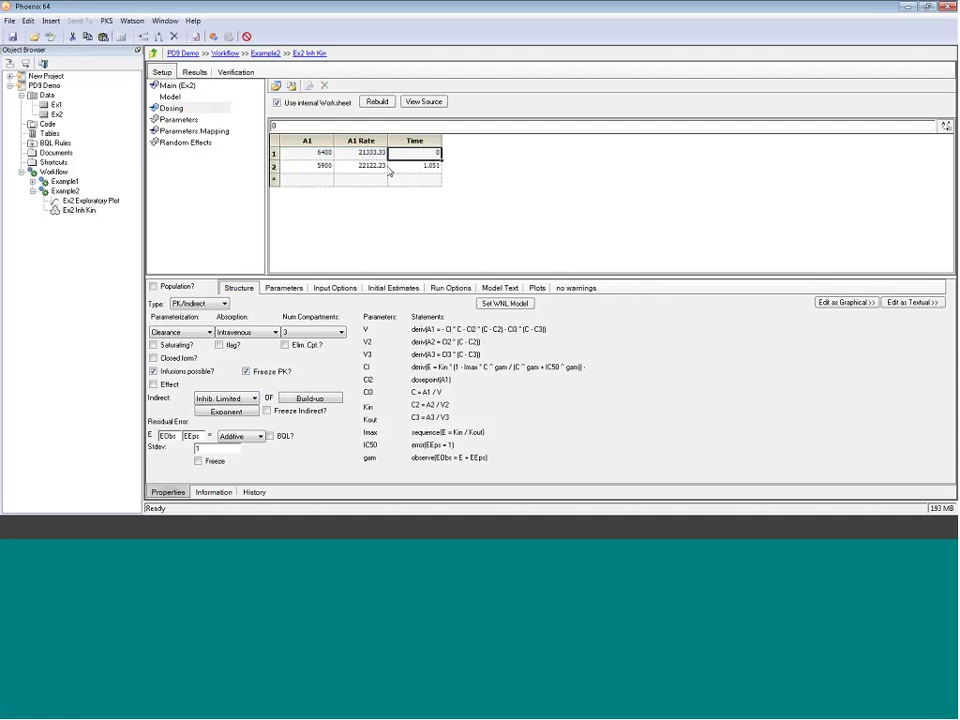
# In the initial estimates, set tvKin to 48.4 and tvKout to 4.4
pyautogui.click(391, 289)
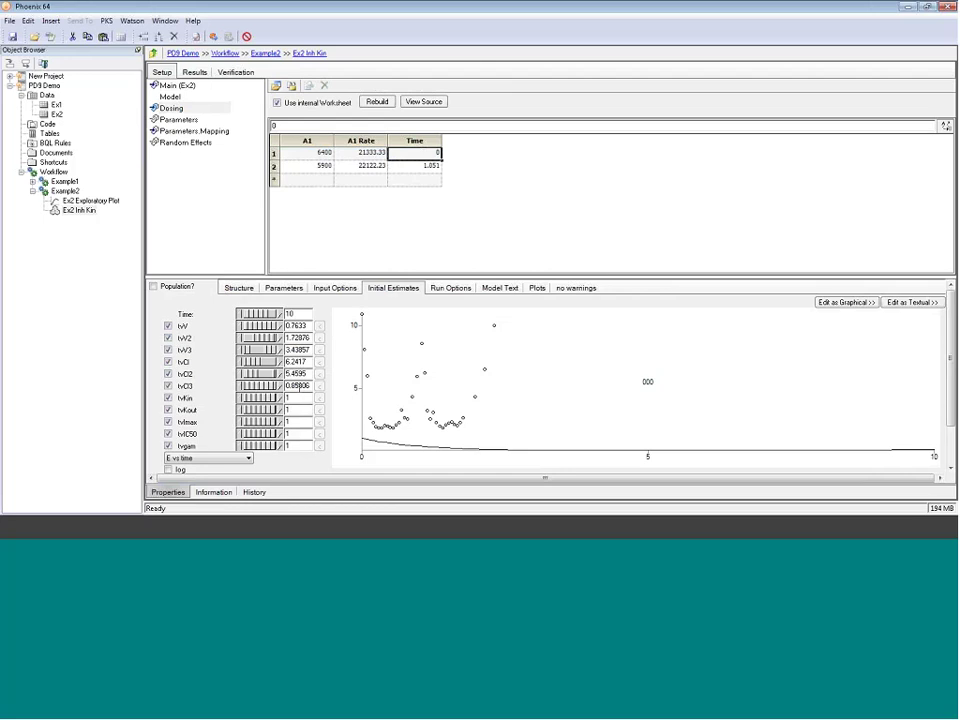
pyautogui.doubleClick(298, 397)
pyautogui.write('48')
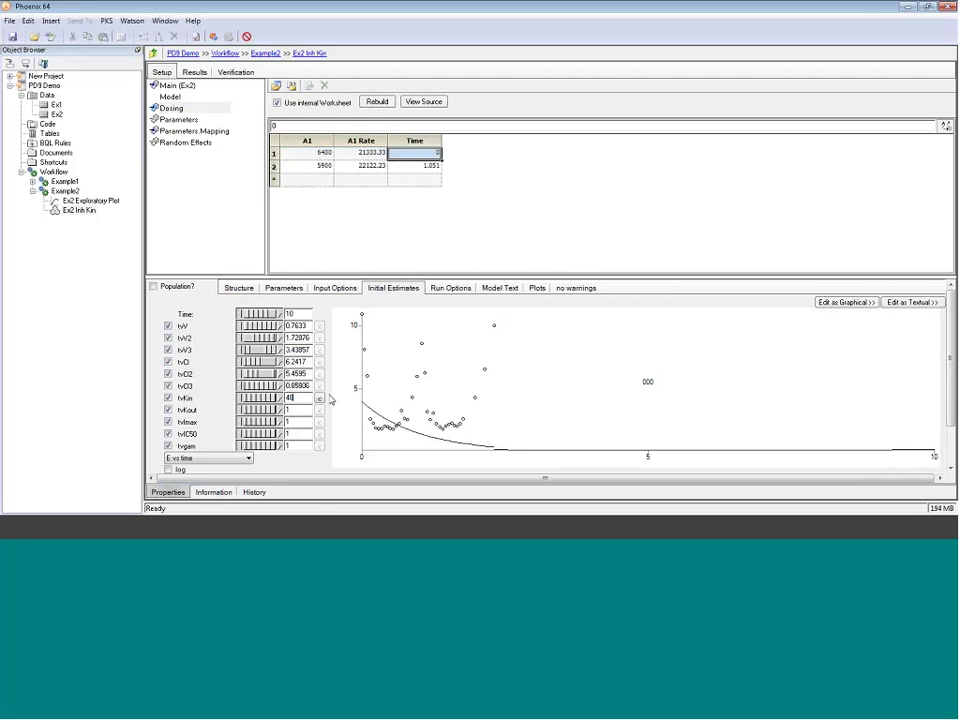
pyautogui.write('.4')
pyautogui.press('Return')
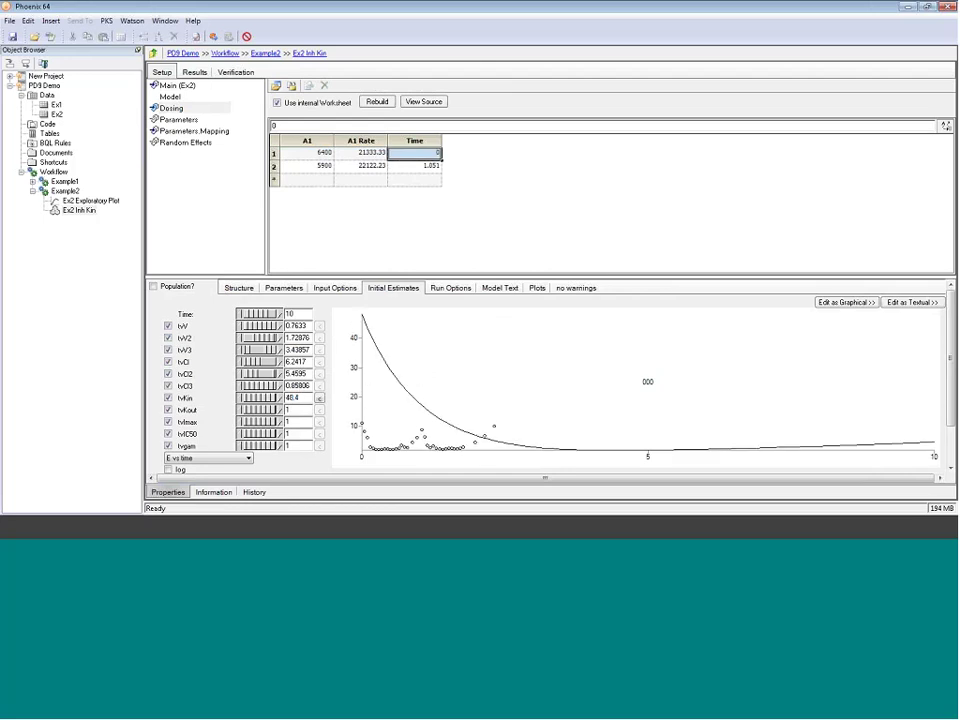
pyautogui.doubleClick(287, 410)
pyautogui.write('4.4')
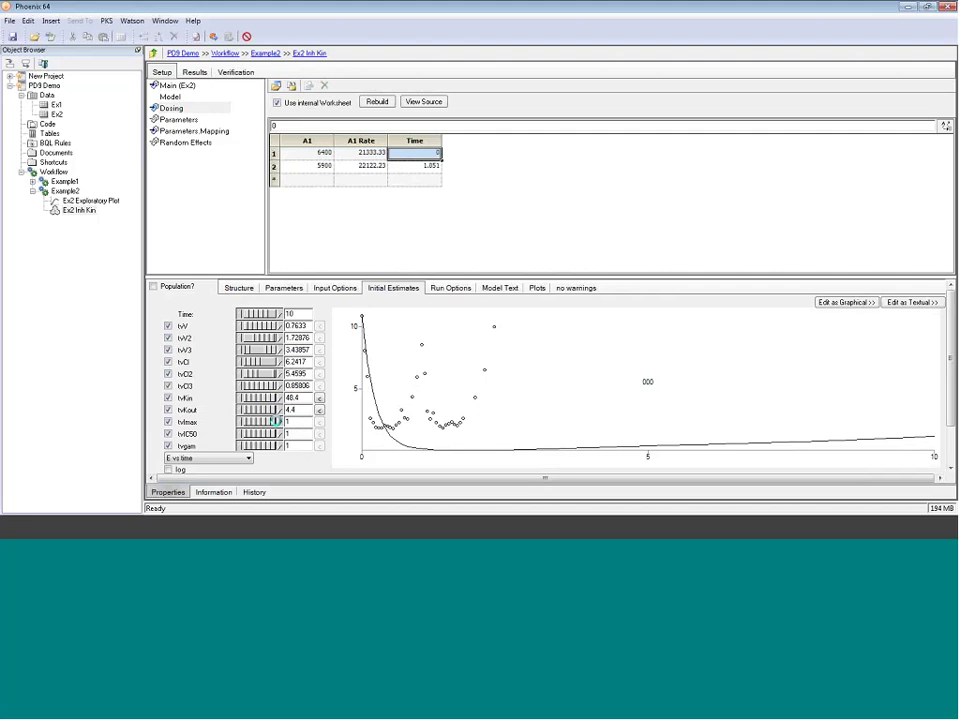
# Set the initial estimates of tvImax to 0.82 and tvIC50 to 250
pyautogui.moveTo(276, 422); pyautogui.dragTo(271, 422)
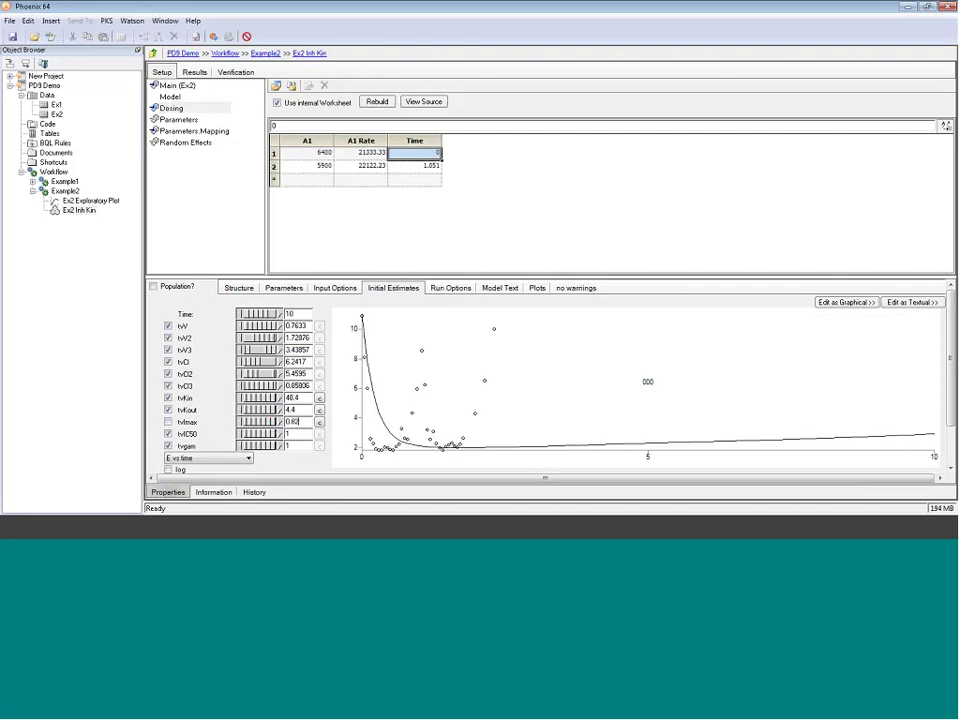
pyautogui.press('Tab')
pyautogui.write('250')
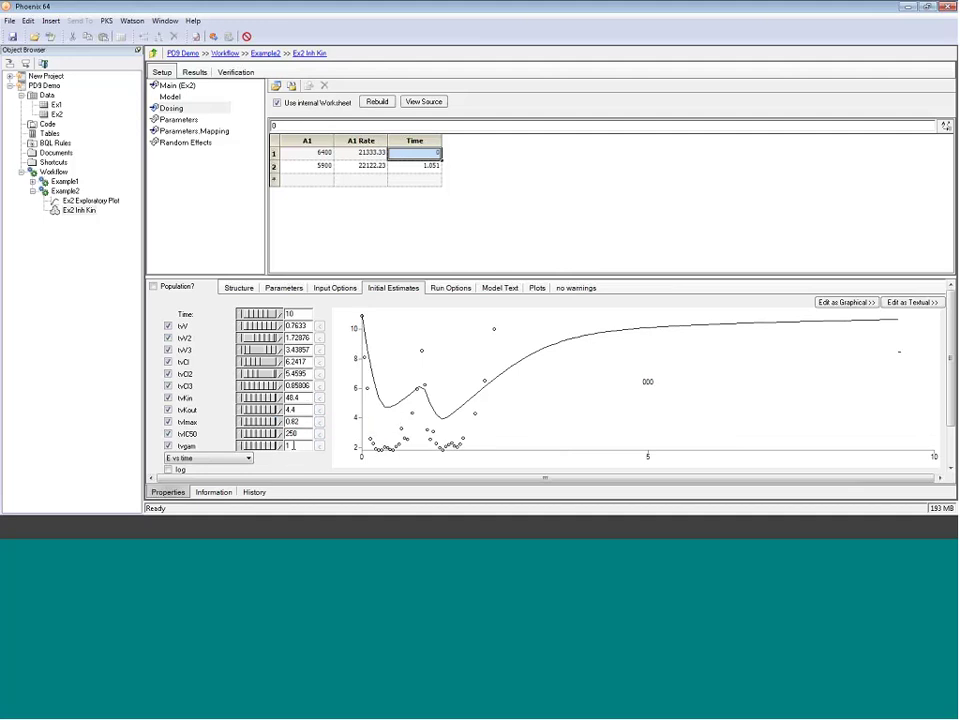
# Try tvgam values of 2, 3, 4 and 5 against the observed data, then accept 10 as its initial estimate
pyautogui.doubleClick(293, 446)
pyautogui.write('2')
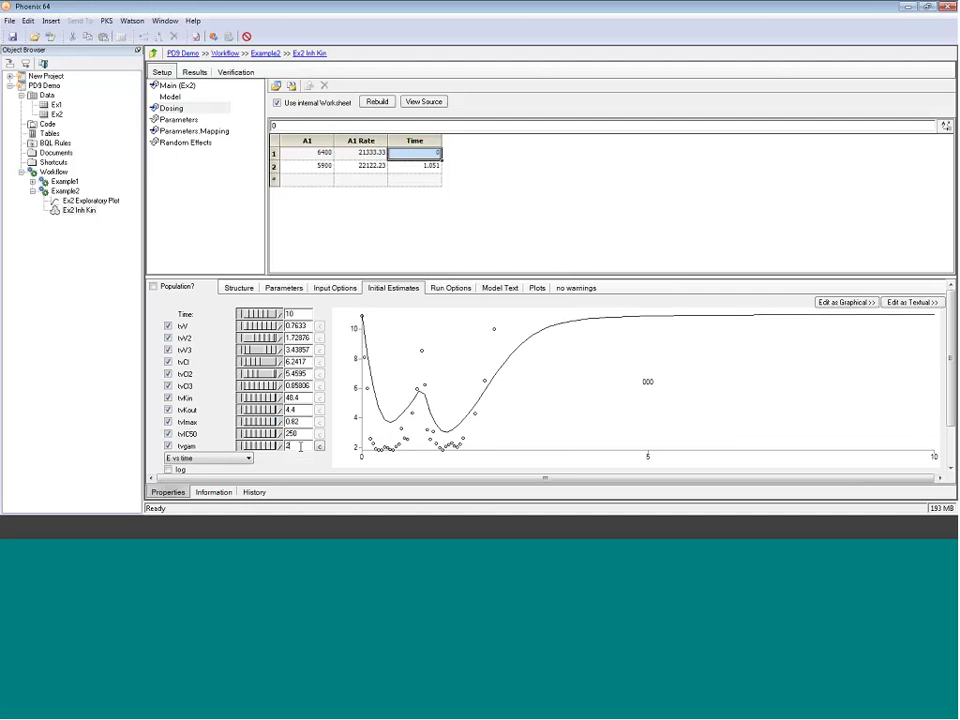
pyautogui.press('BackSpace')
pyautogui.write('3')
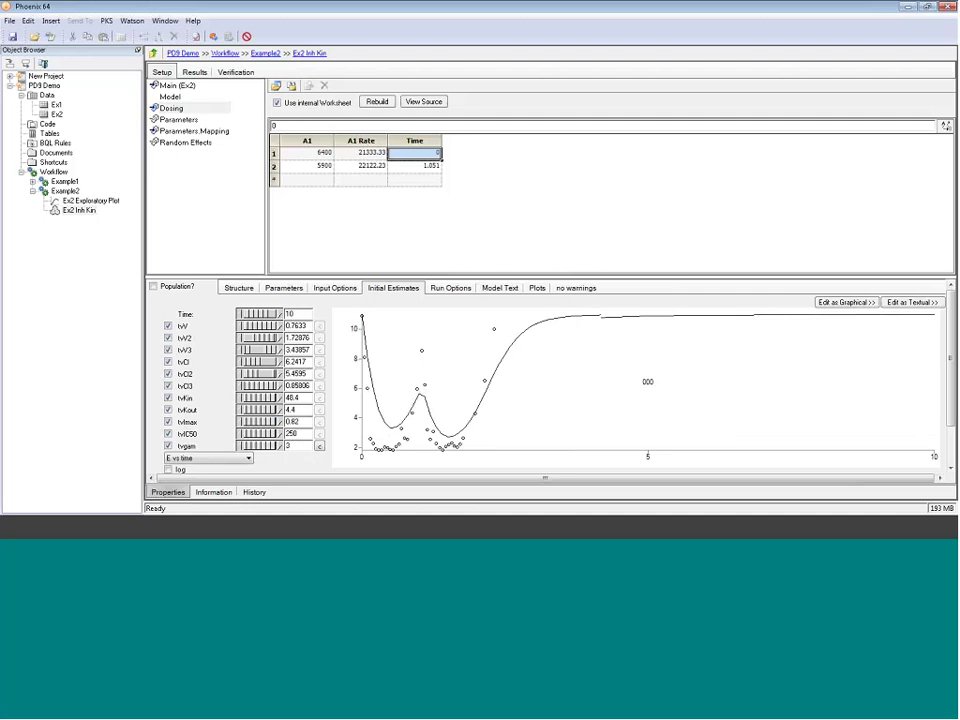
pyautogui.press('BackSpace')
pyautogui.write('4')
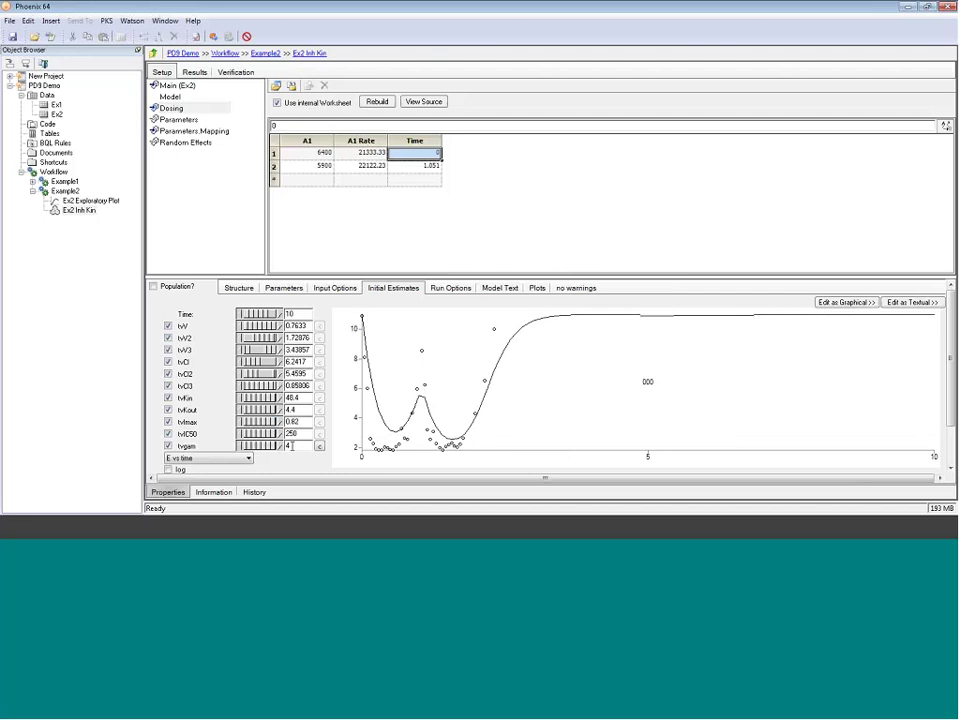
pyautogui.press('BackSpace')
pyautogui.write('5')
pyautogui.press('BackSpace')
pyautogui.write('10')
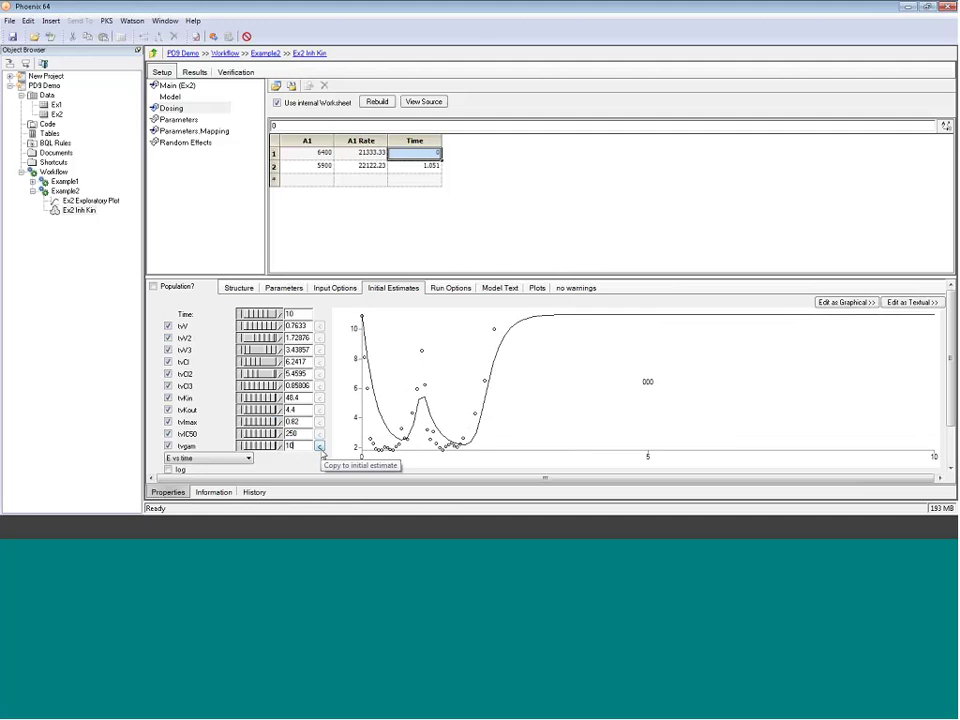
pyautogui.click(320, 447)
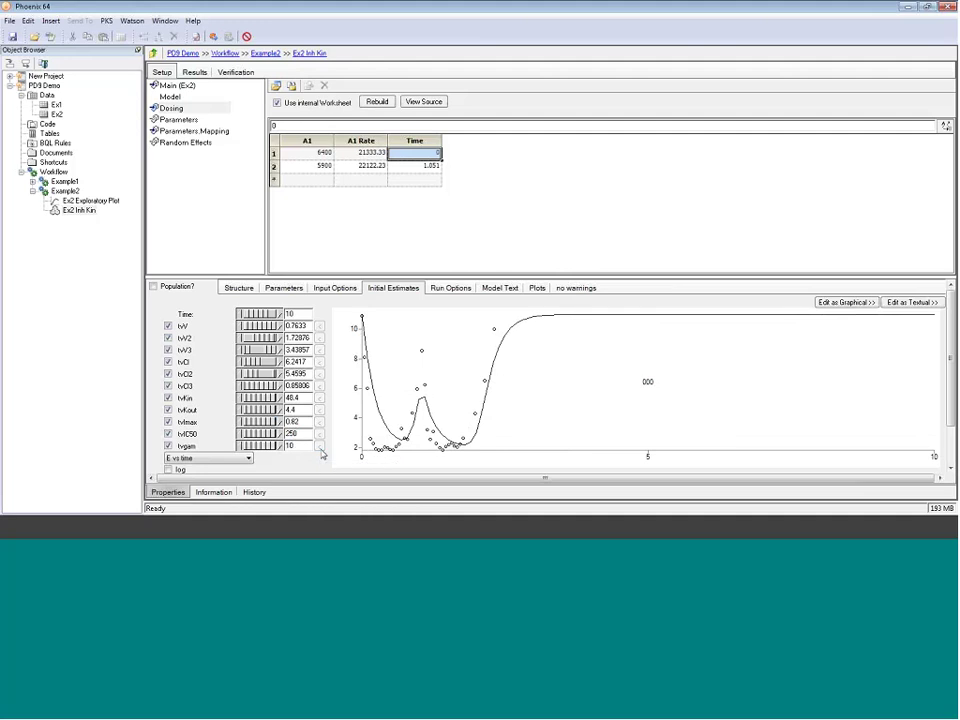
# Add an output table in the run options with times seq(0,2.5,0.1) and variables C,E
pyautogui.click(450, 289)
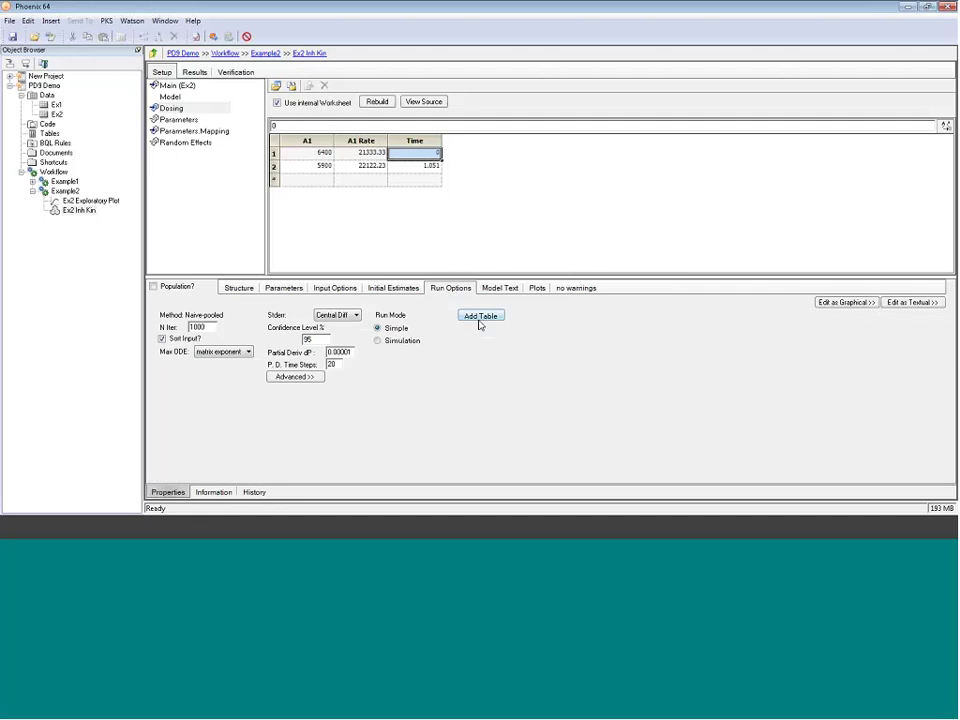
pyautogui.moveTo(479, 324)
pyautogui.mouseDown()
pyautogui.moveTo(498, 332)
pyautogui.moveTo(465, 310)
pyautogui.mouseUp()
pyautogui.click(482, 320)
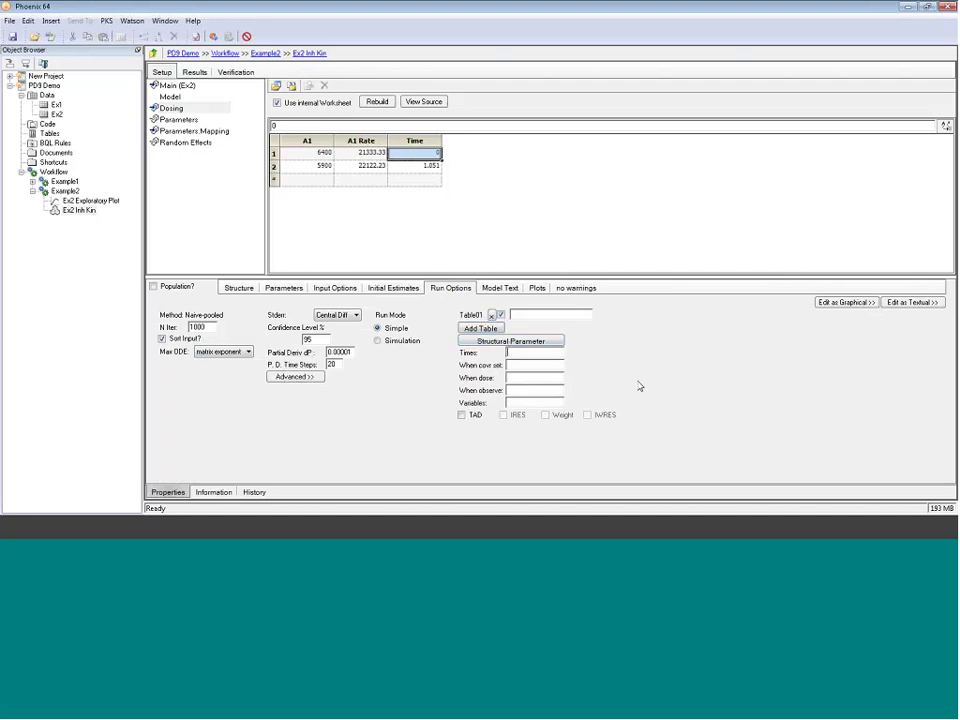
pyautogui.write('seq(0,2.5,')
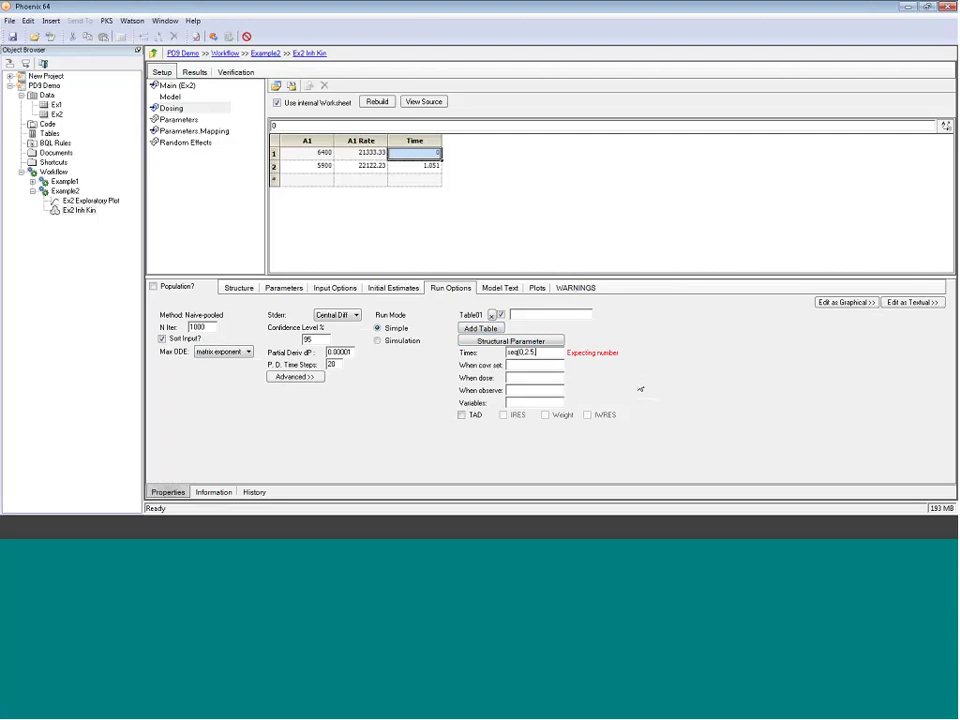
pyautogui.write('0.1)')
pyautogui.click(545, 402)
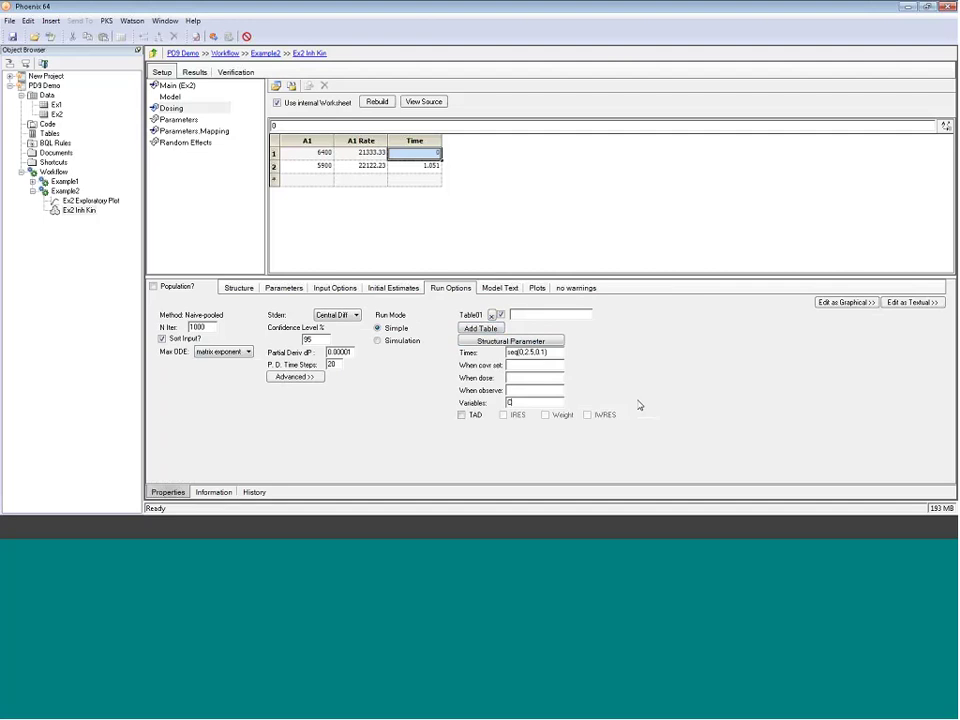
pyautogui.write('C1')
pyautogui.doubleClick(507, 403)
# Run the model and view the Ind DV, IPRED vs IVAR plot and its lattice version in enlarged results areas
pyautogui.click(213, 36)
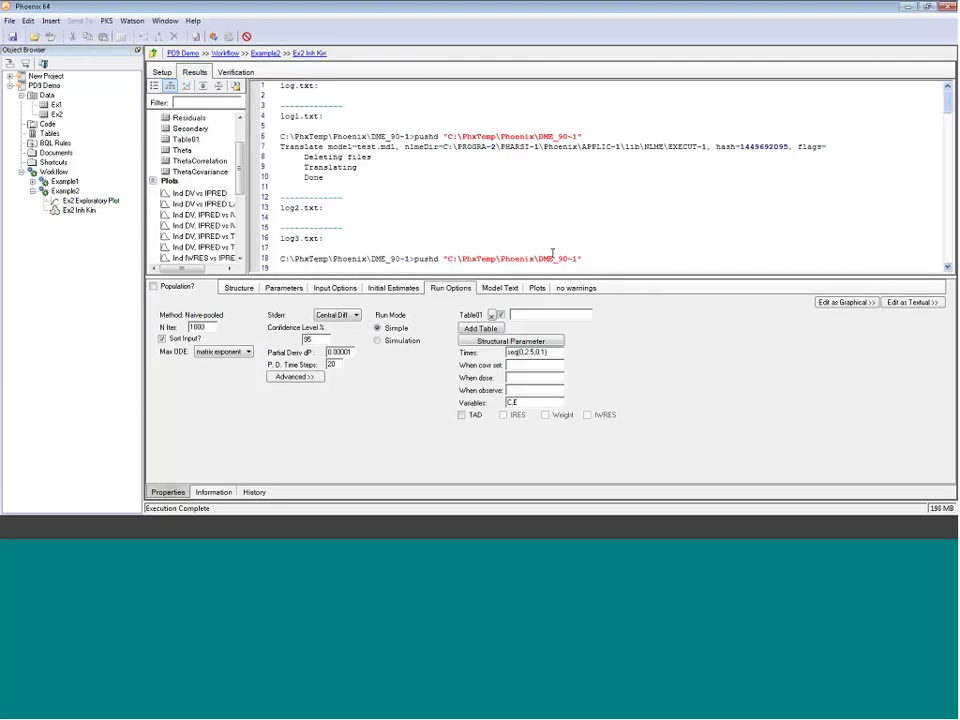
pyautogui.moveTo(510, 274); pyautogui.dragTo(452, 360)
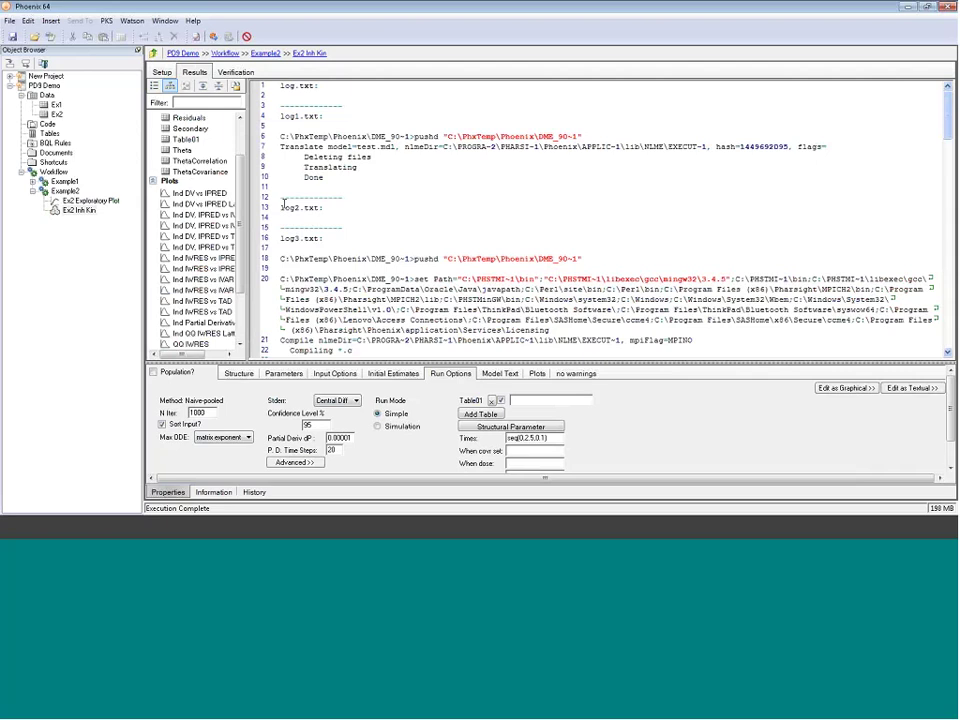
pyautogui.moveTo(250, 205); pyautogui.dragTo(326, 206)
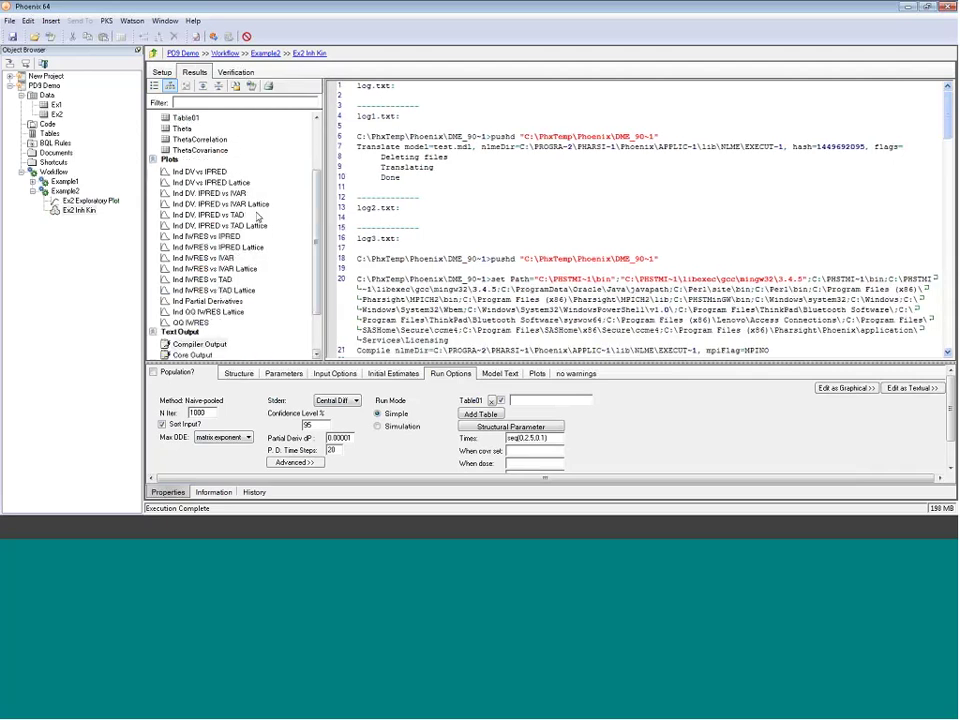
pyautogui.click(212, 193)
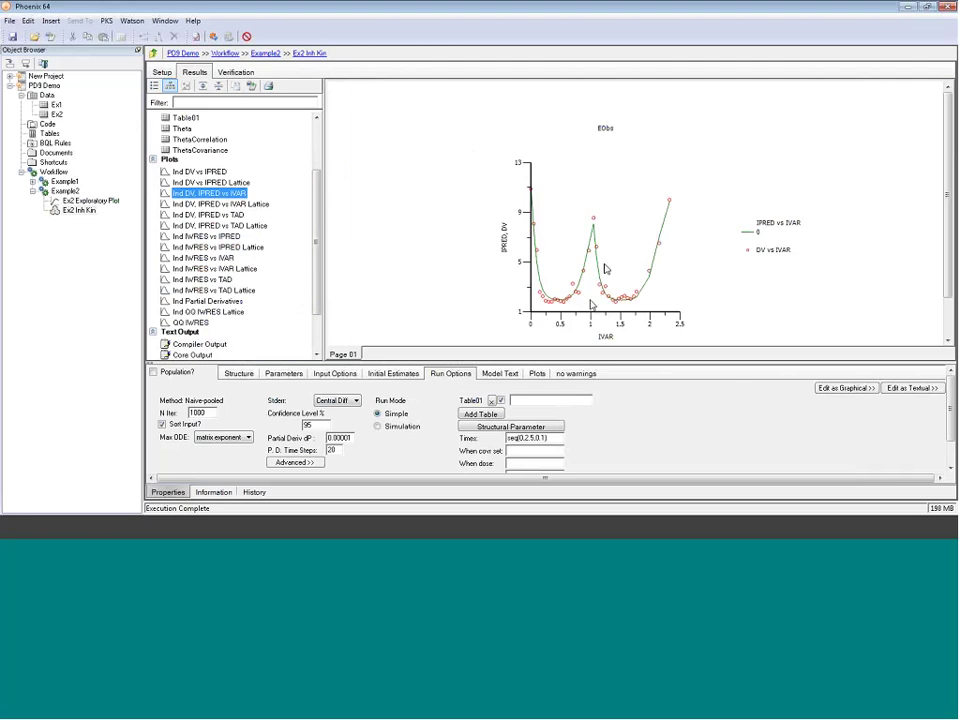
pyautogui.click(235, 204)
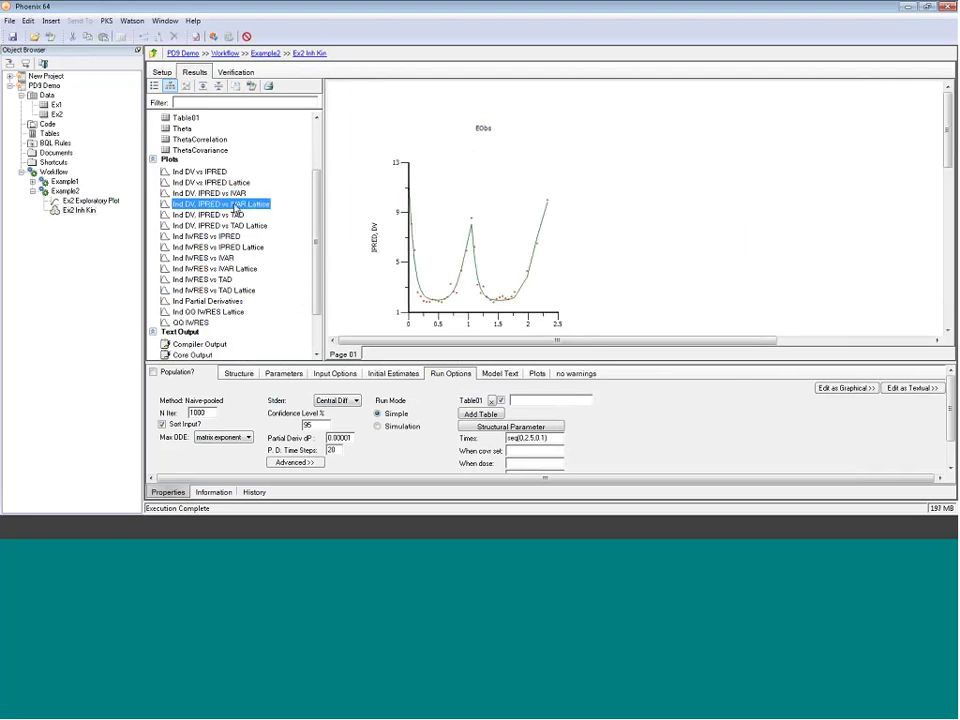
# Review the Ind DV, IPRED vs IVAR plot and the Theta parameter estimates of the Ex2 Inh Kin results
pyautogui.click(238, 196)
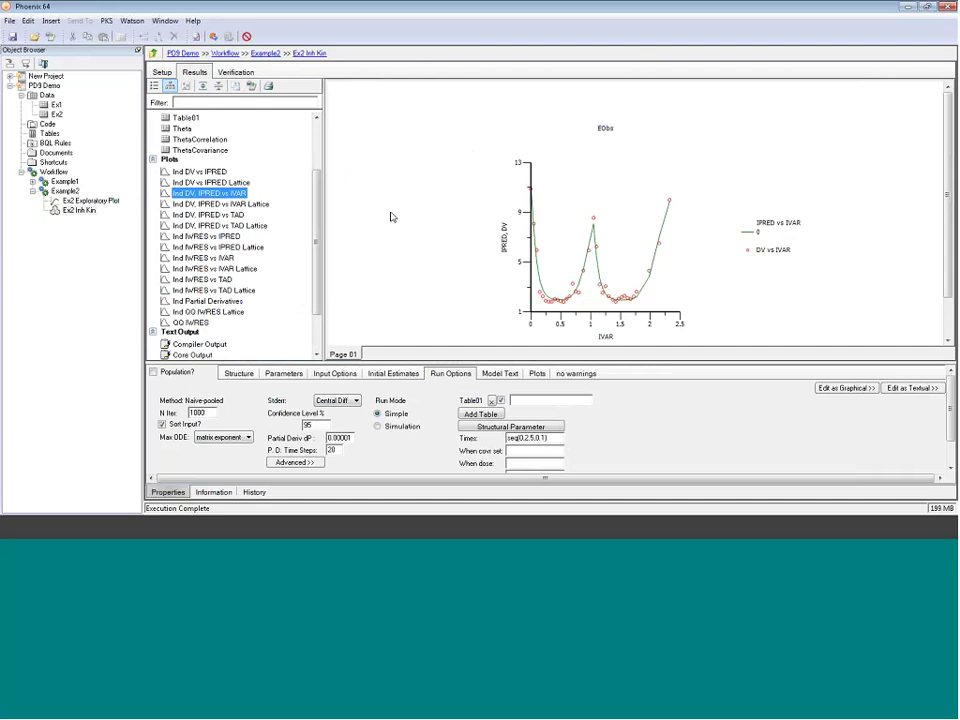
pyautogui.scroll(2, 311, 178)
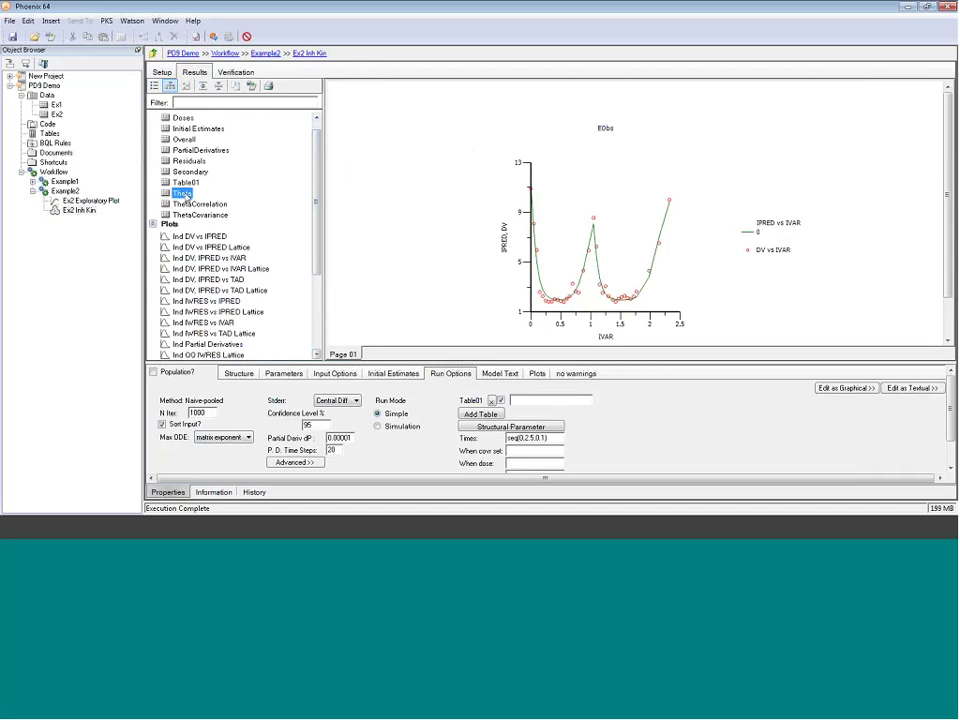
pyautogui.click(183, 193)
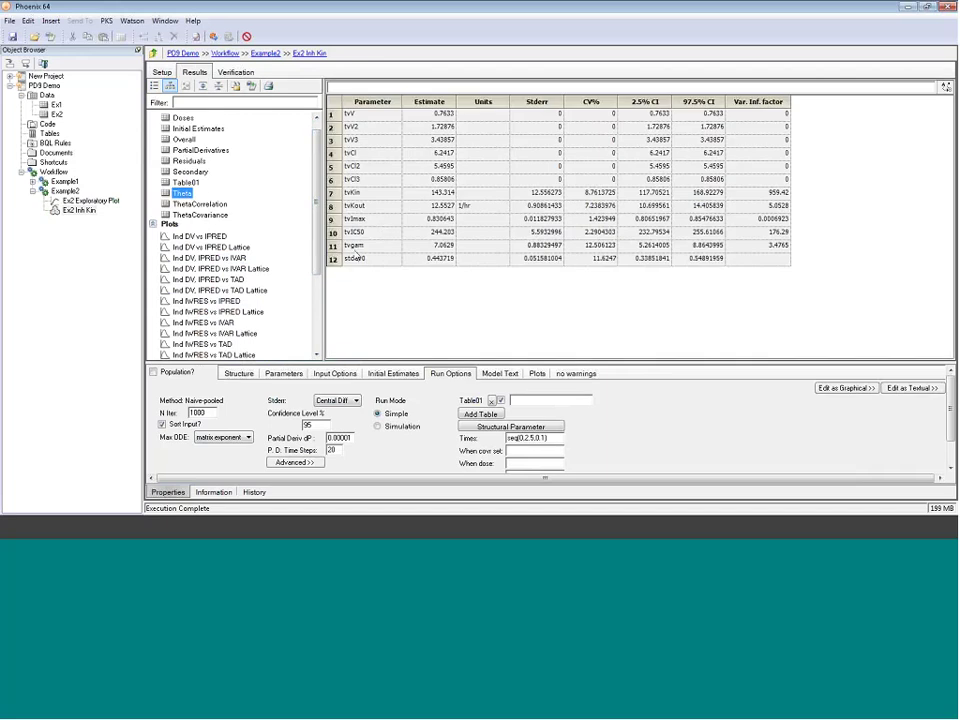
pyautogui.scroll(1, 230, 230)
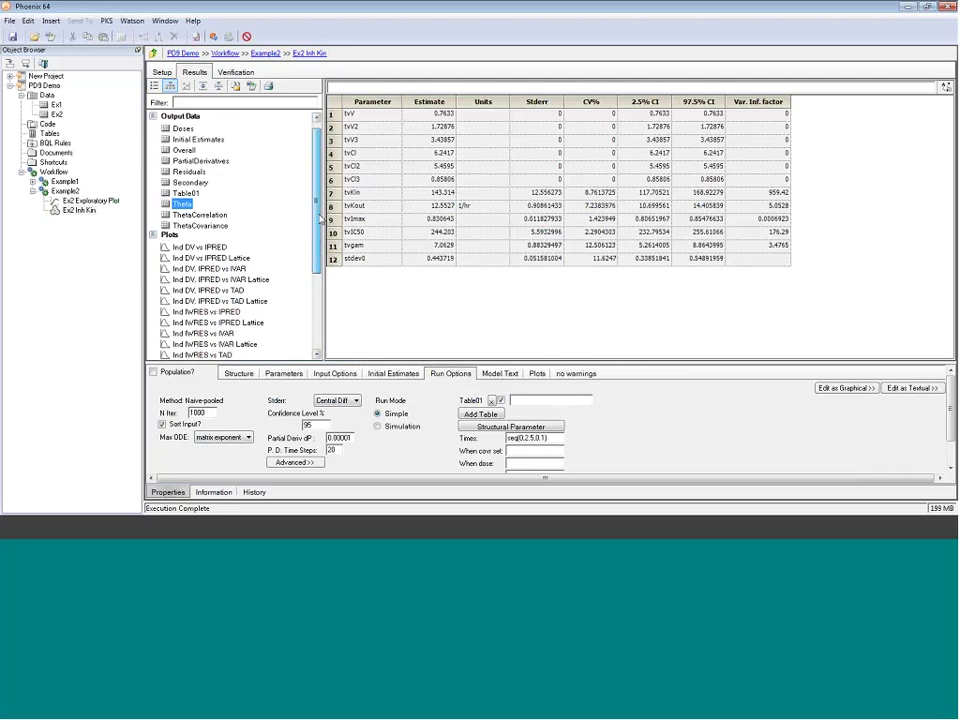
pyautogui.click(399, 365)
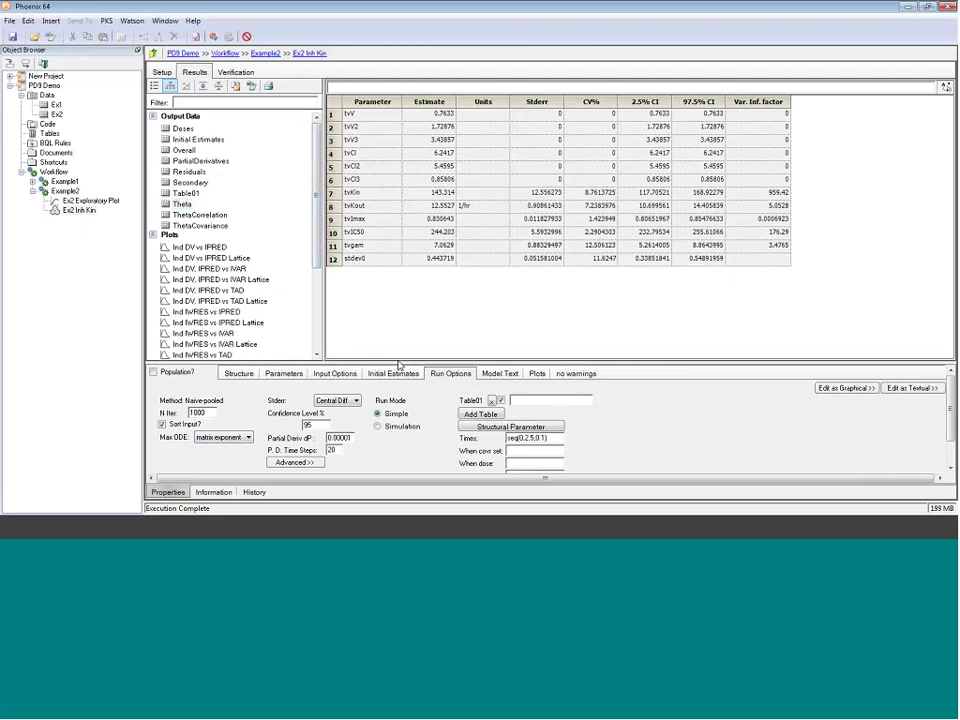
pyautogui.moveTo(399, 365); pyautogui.dragTo(404, 327)
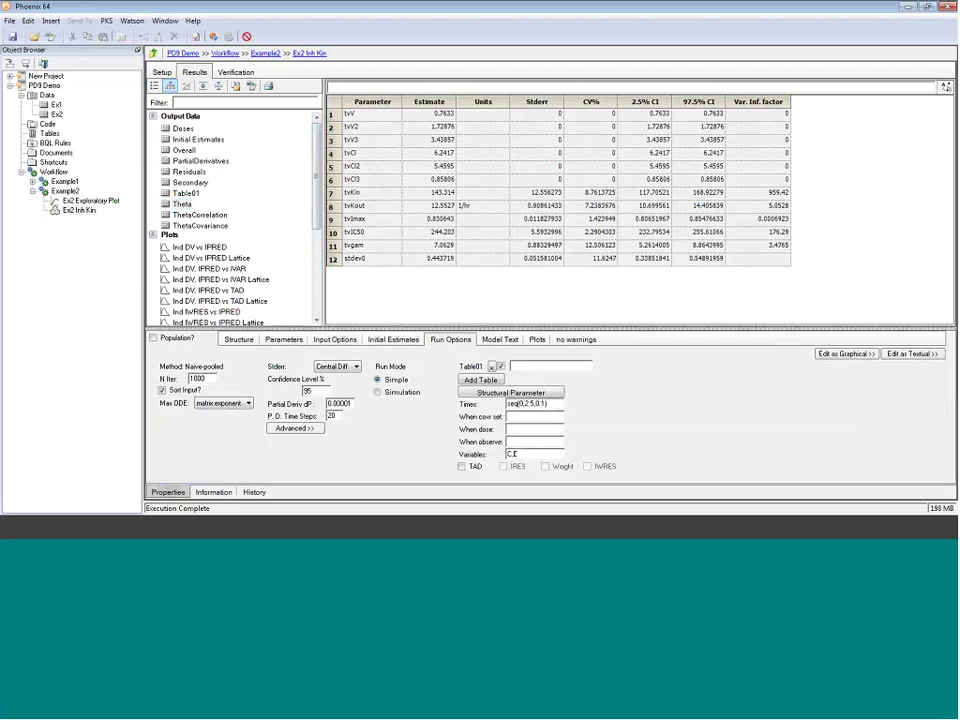
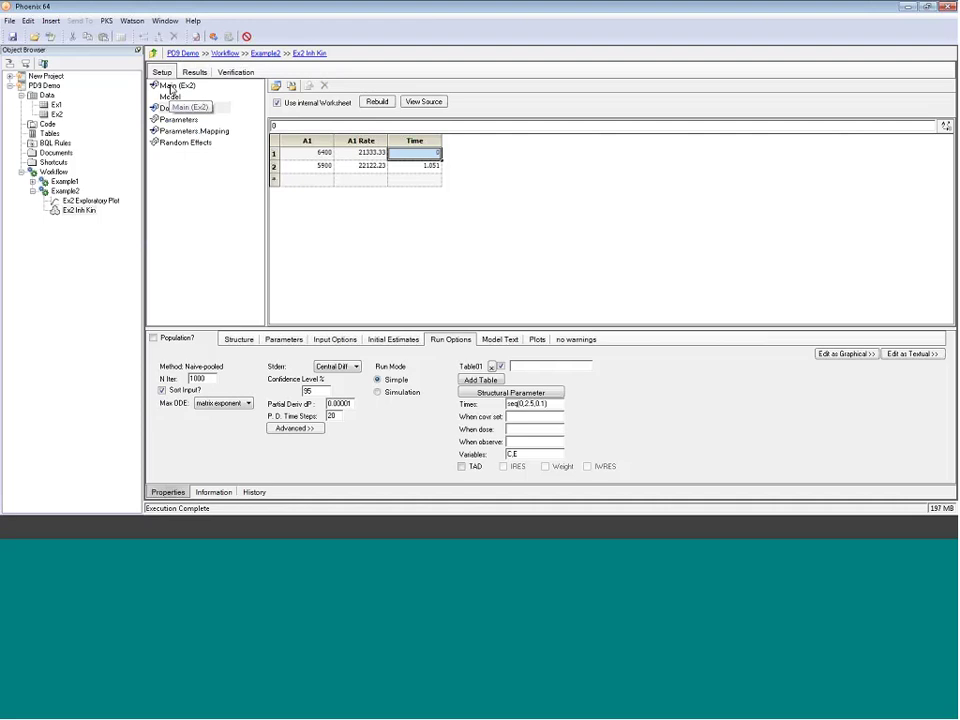
# Duplicate the Ex2 Inh Kin model within the Example2 workflow
pyautogui.click(172, 86)
pyautogui.rightClick(73, 212)
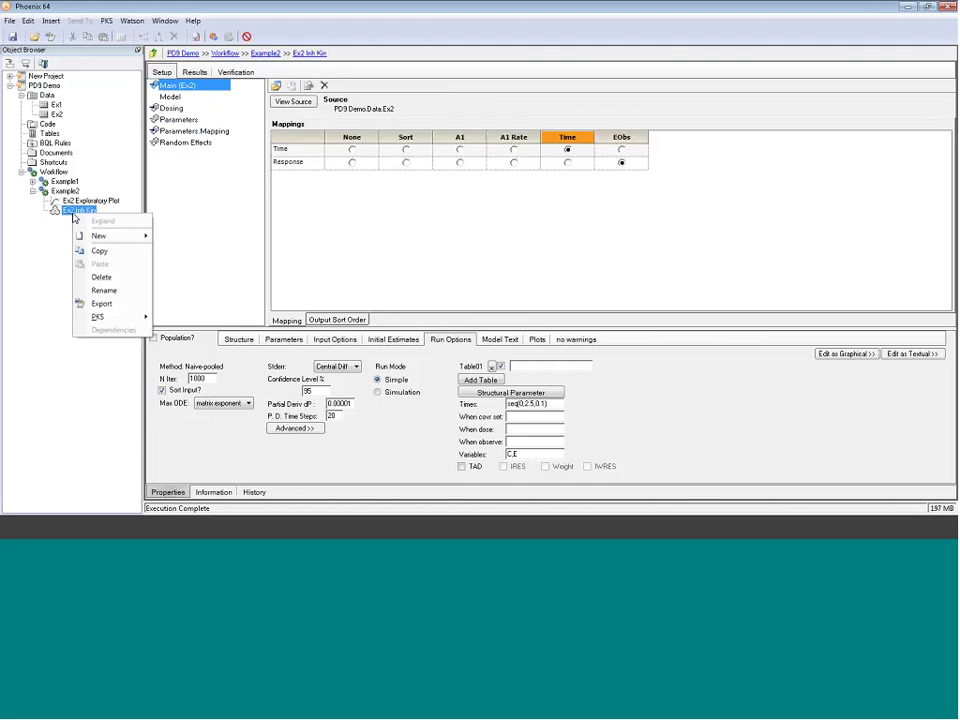
pyautogui.click(100, 251)
pyautogui.click(66, 191)
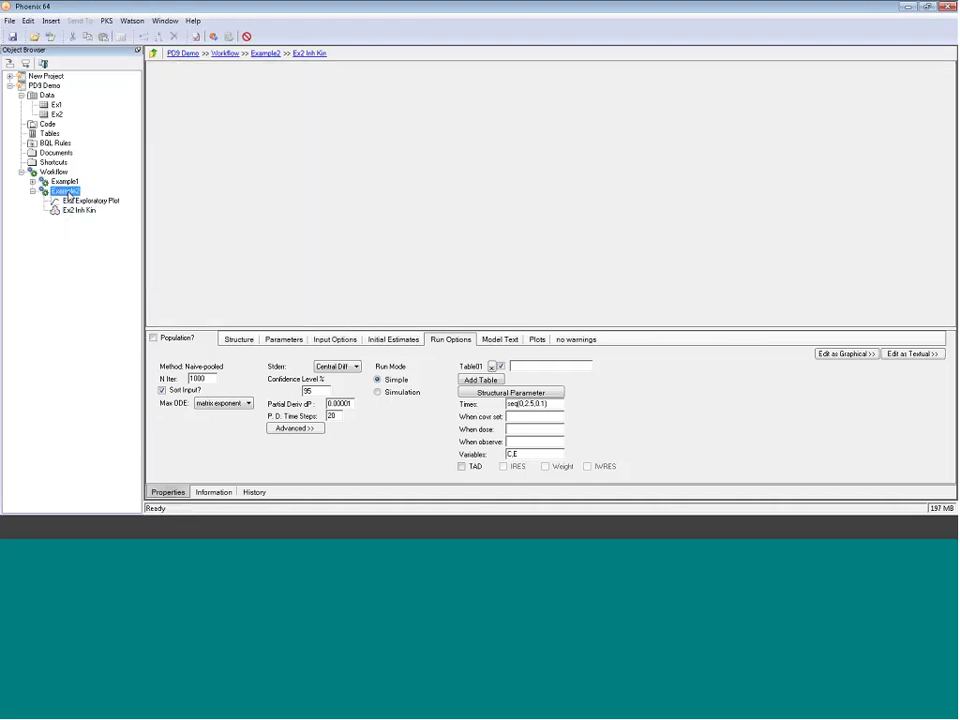
pyautogui.rightClick(67, 191)
pyautogui.click(98, 243)
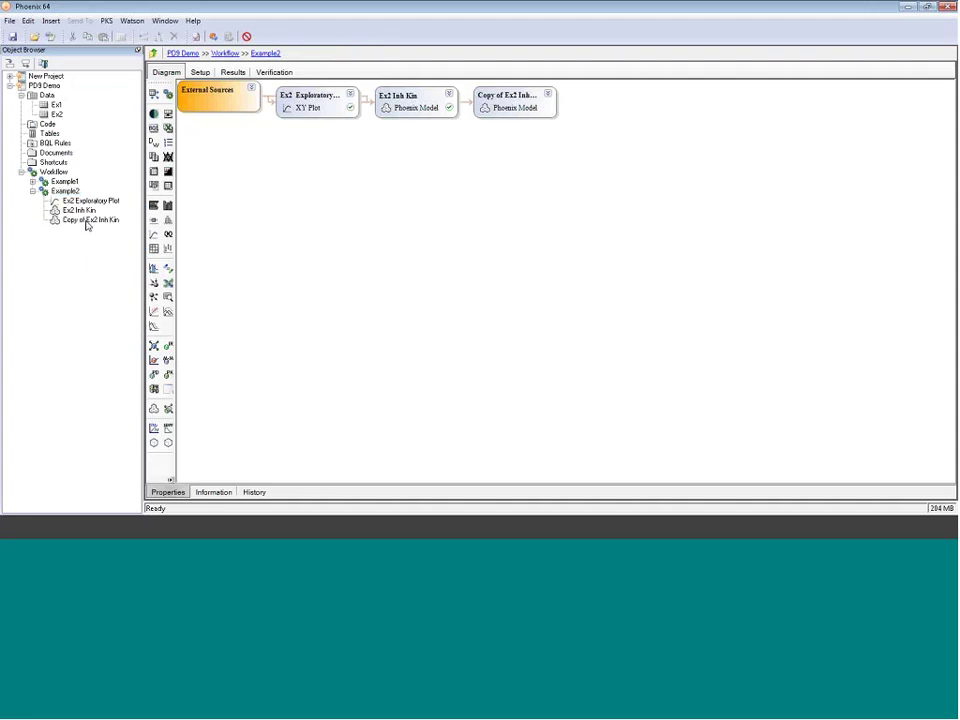
# Rename the copied model as Ex2 Stim Kout
pyautogui.click(95, 221)
pyautogui.click(105, 222)
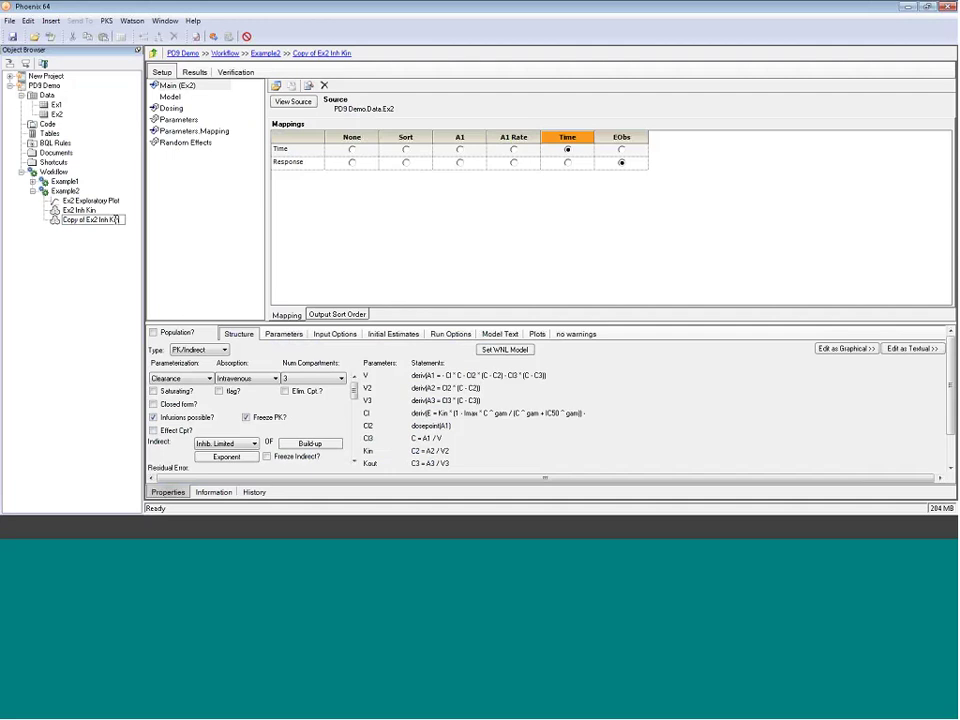
pyautogui.moveTo(118, 220); pyautogui.dragTo(101, 219)
pyautogui.write('Stim Kout')
pyautogui.press('Home')
pyautogui.press('Delete')
pyautogui.press('Delete')
pyautogui.press('Delete')
pyautogui.press('Delete')
pyautogui.press('Delete')
pyautogui.press('Delete')
pyautogui.press('Delete')
pyautogui.press('Delete')
pyautogui.press('Return')
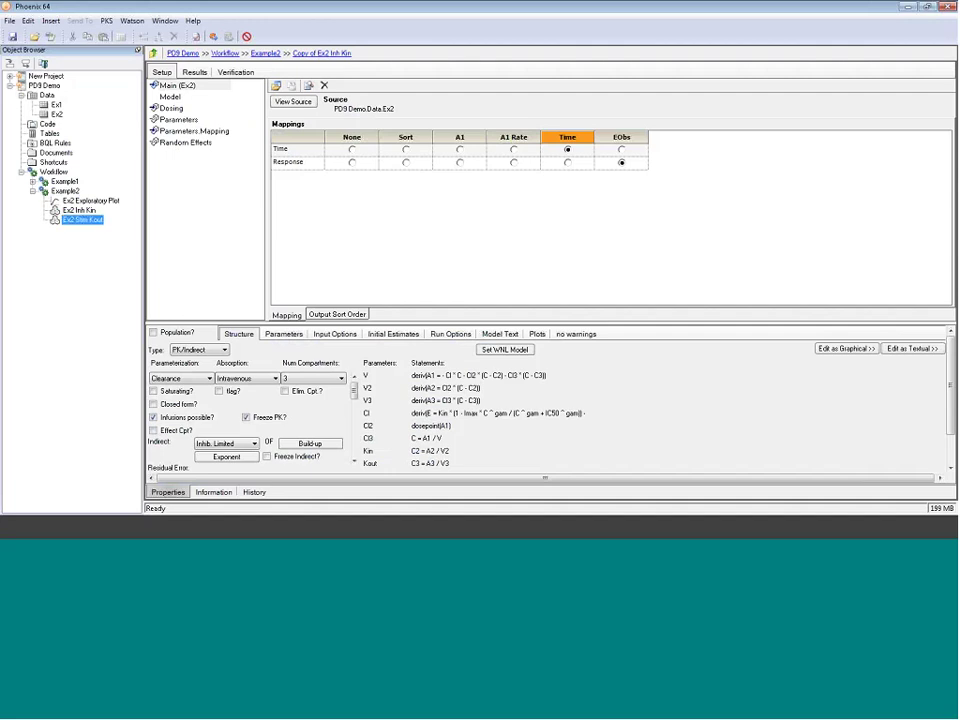
# Check the copied model's dosing and change its indirect response structure to Stim. Limited of Loss
pyautogui.moveTo(357, 323); pyautogui.dragTo(357, 250)
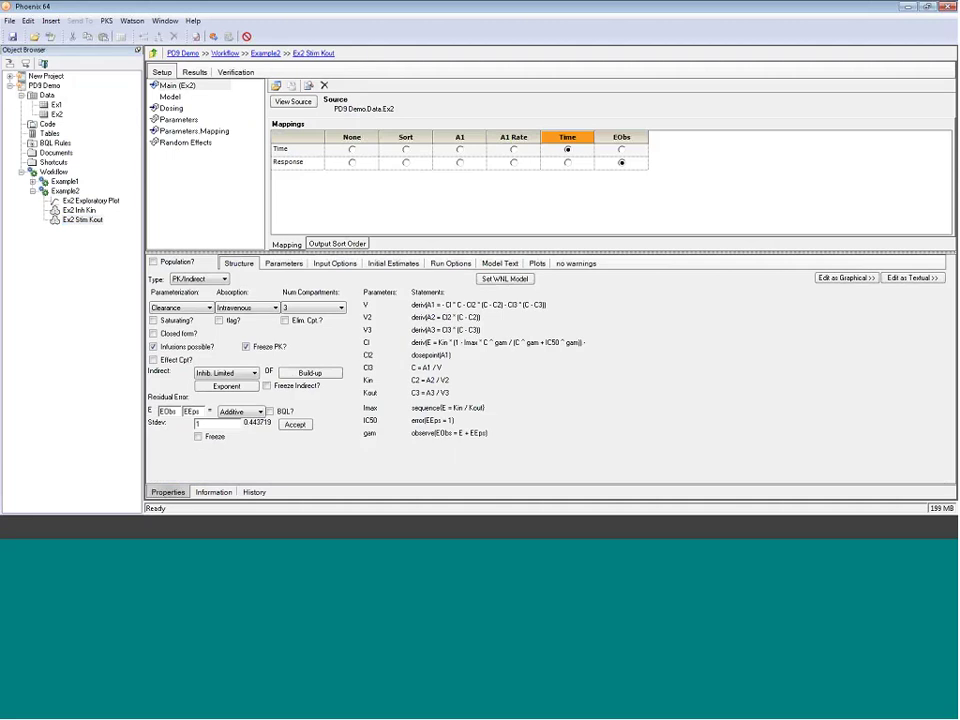
pyautogui.click(168, 108)
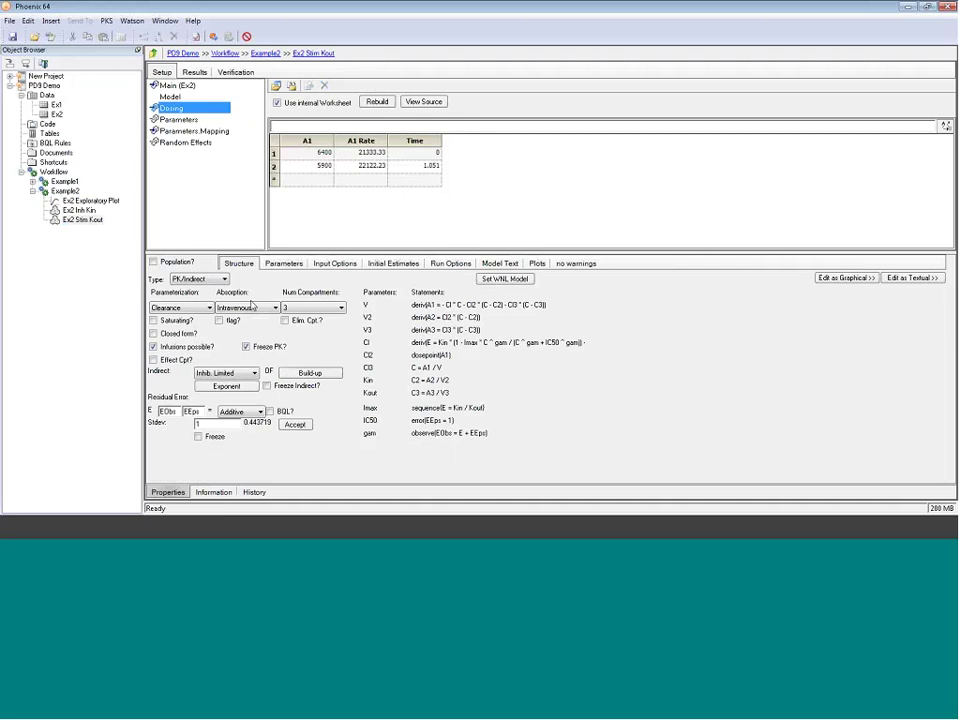
pyautogui.click(241, 374)
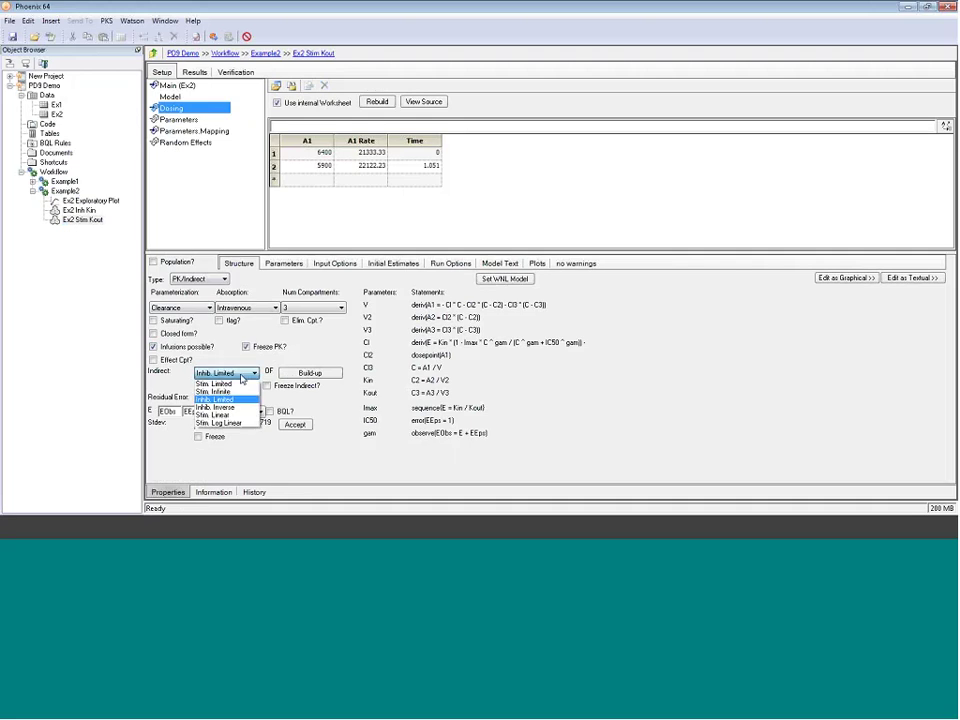
pyautogui.click(214, 384)
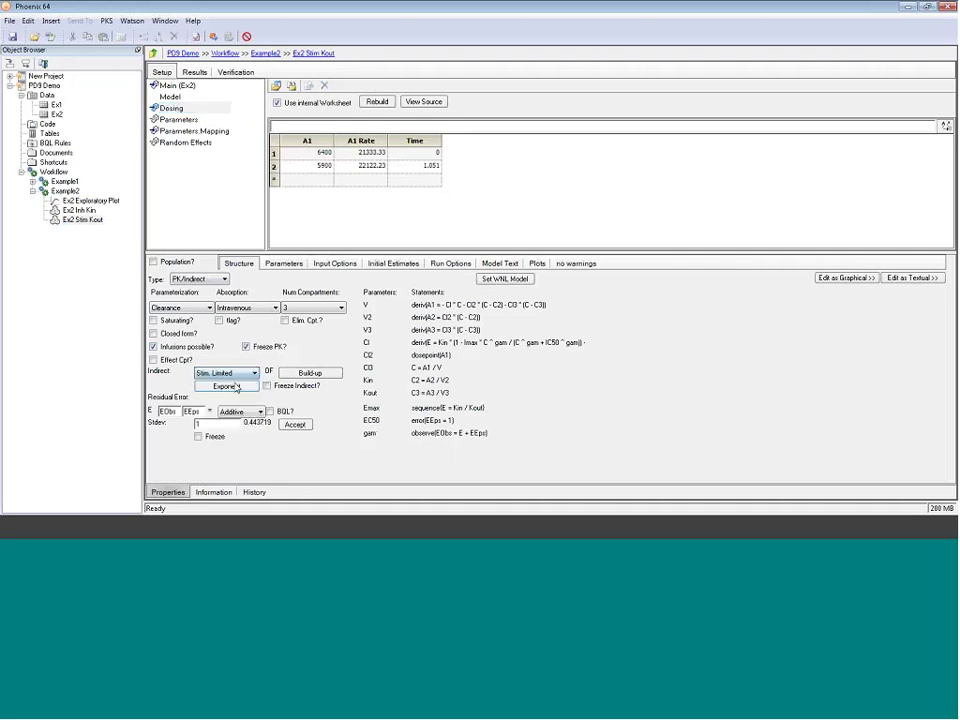
pyautogui.click(310, 373)
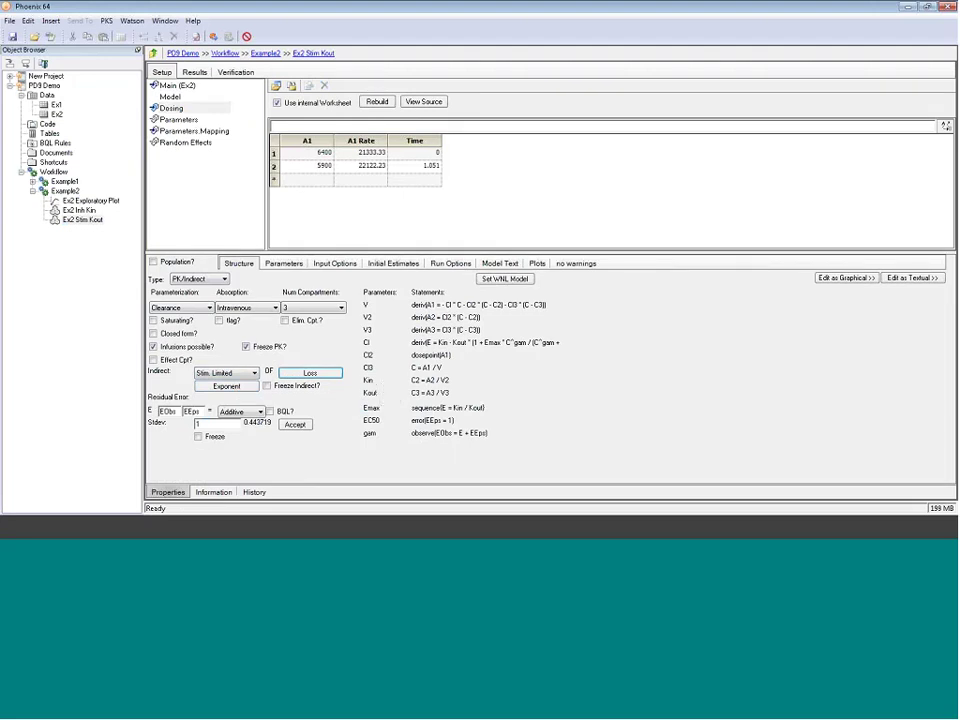
# Set the initial estimates of tvEmax to 4.5 and tvEC50 to 350
pyautogui.click(393, 263)
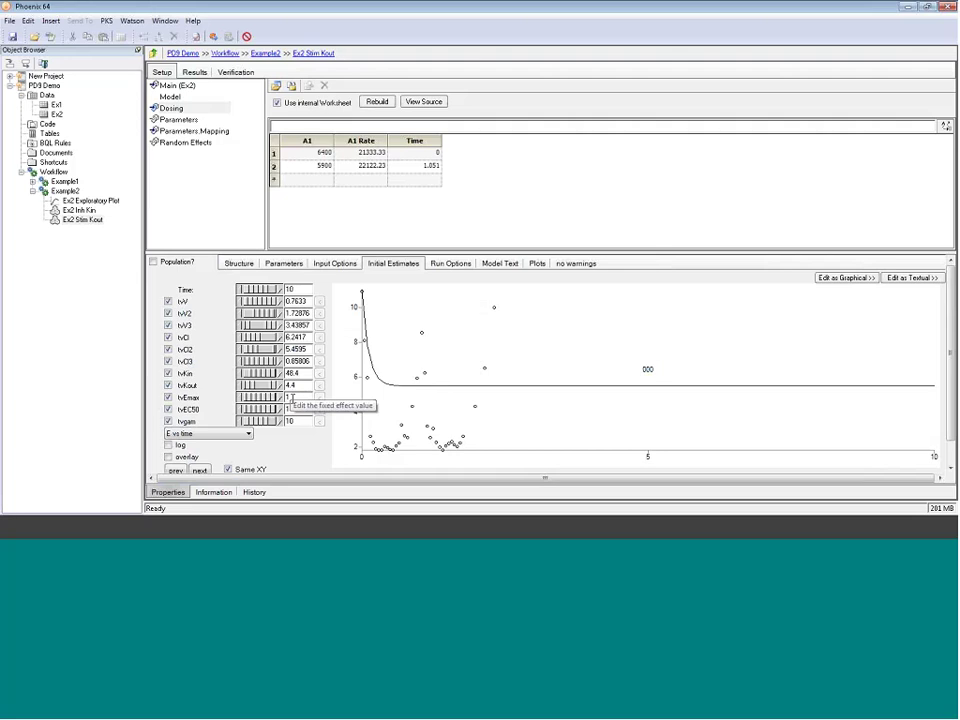
pyautogui.doubleClick(291, 397)
pyautogui.write('4')
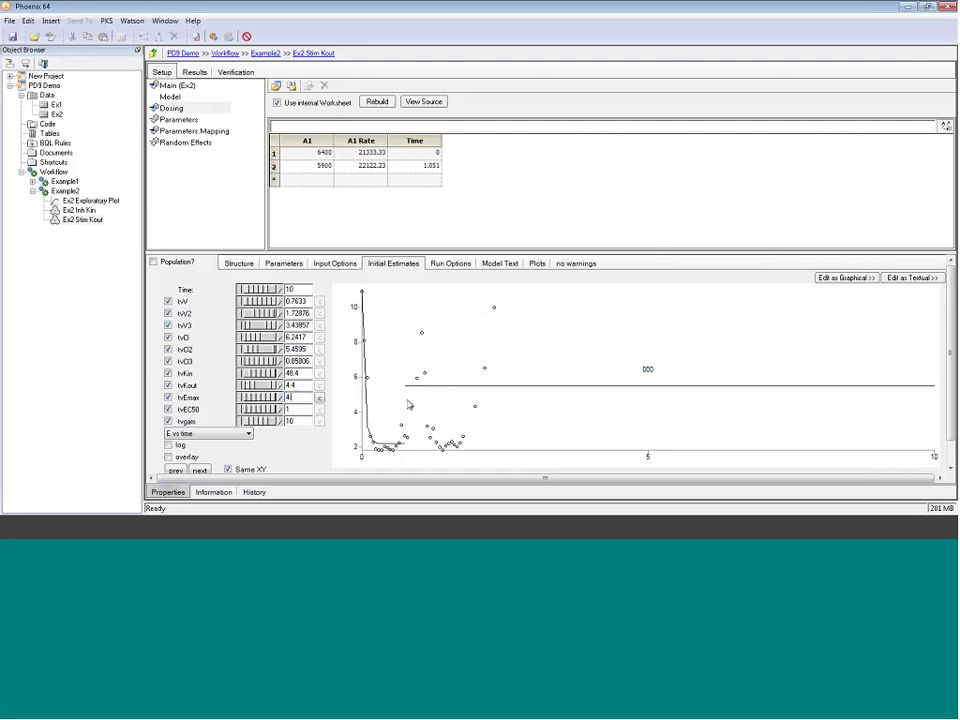
pyautogui.write('.5')
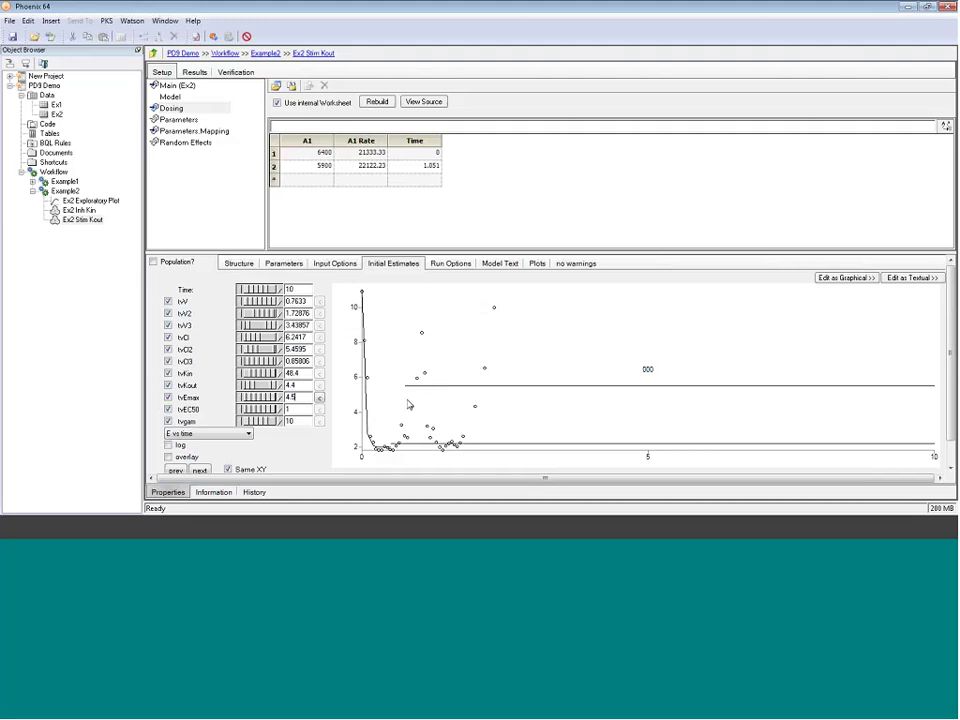
pyautogui.press('Tab')
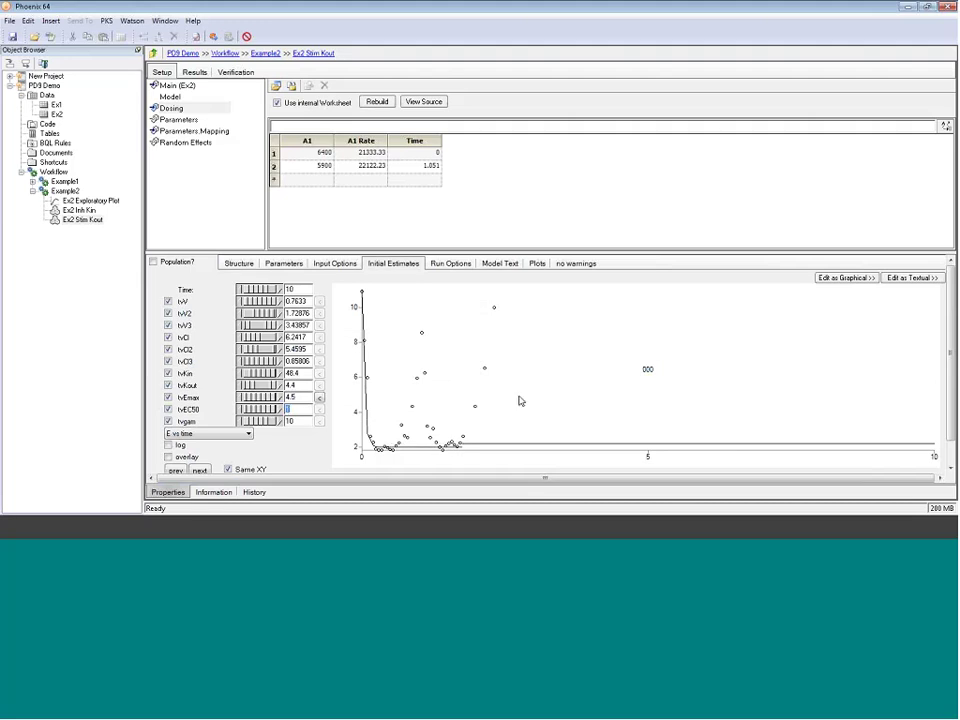
pyautogui.write('350')
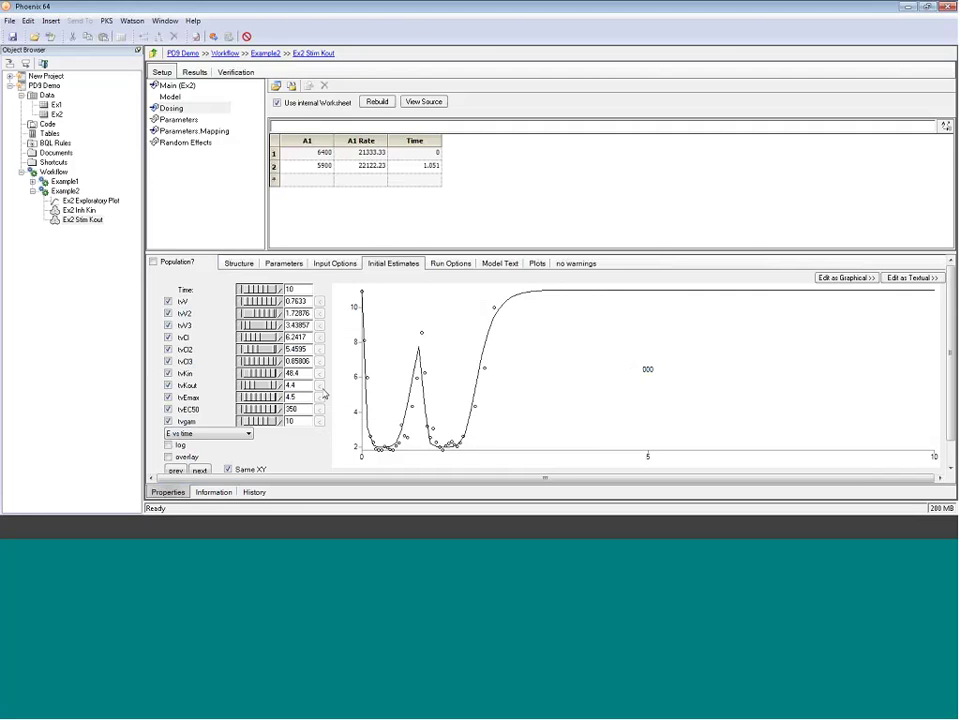
# Run the Ex2 Stim Kout model and view its Ind DV, IPRED vs IVAR plot and Theta table
pyautogui.click(214, 37)
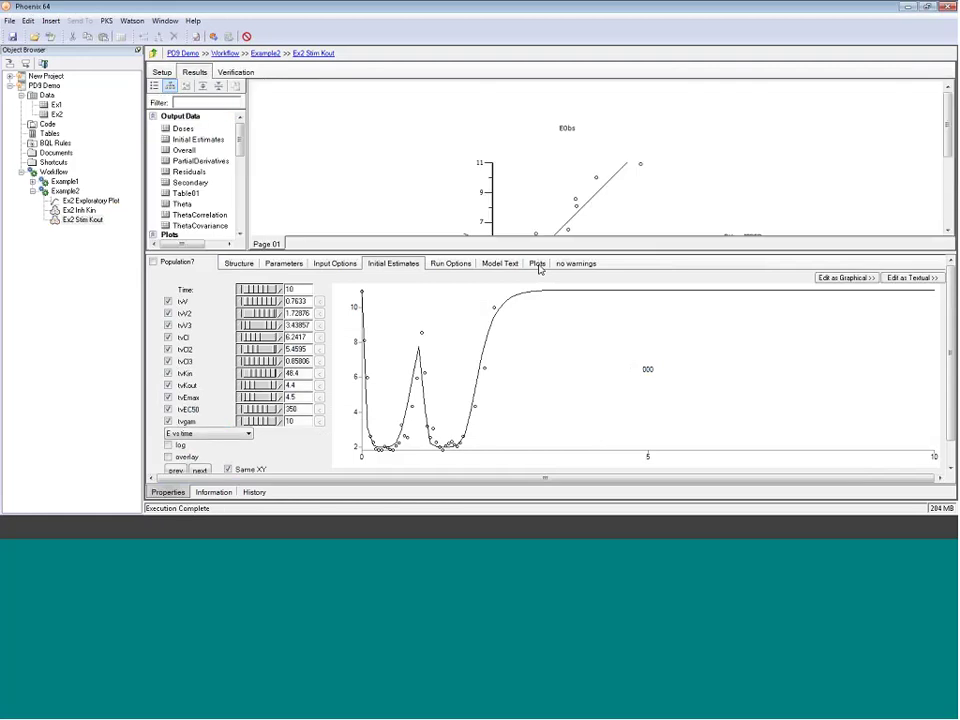
pyautogui.moveTo(538, 251); pyautogui.dragTo(535, 344)
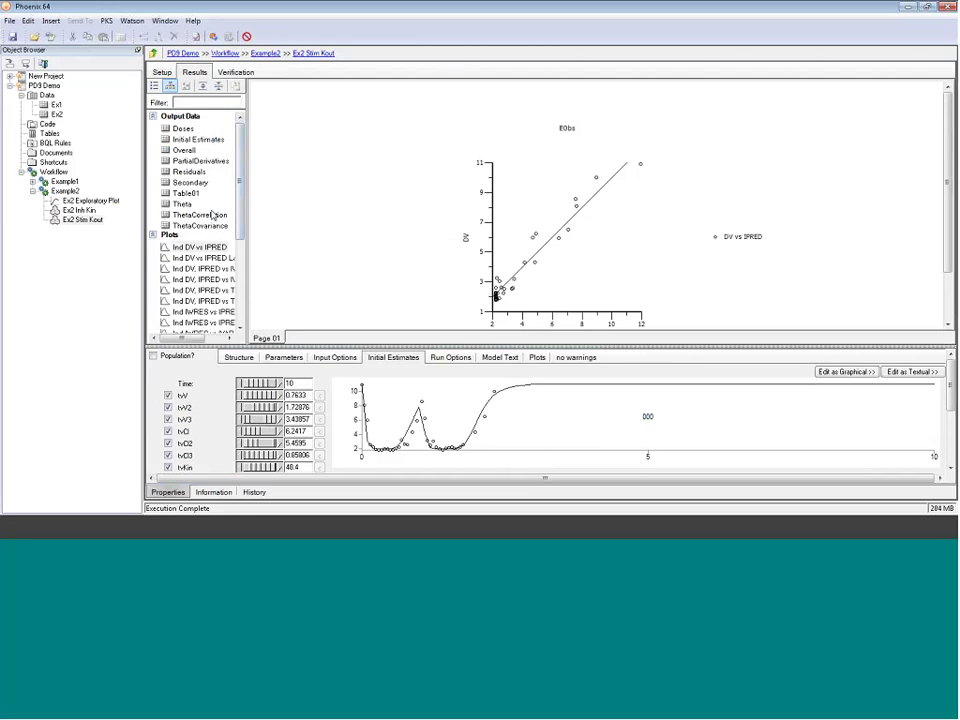
pyautogui.moveTo(251, 216); pyautogui.dragTo(312, 216)
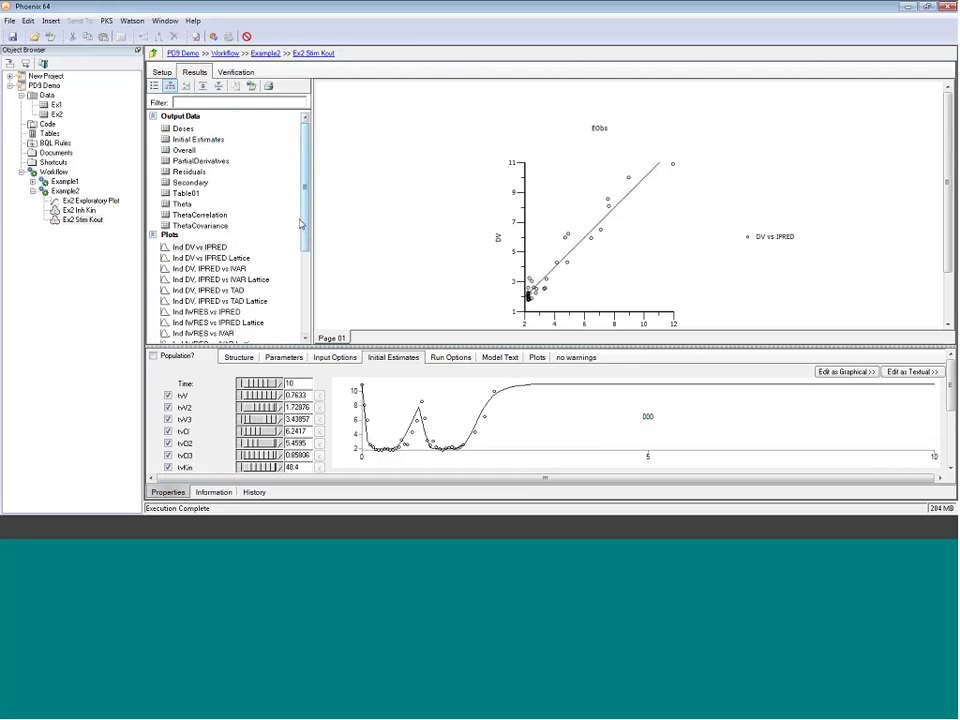
pyautogui.scroll(-1, 306, 240)
pyautogui.click(205, 236)
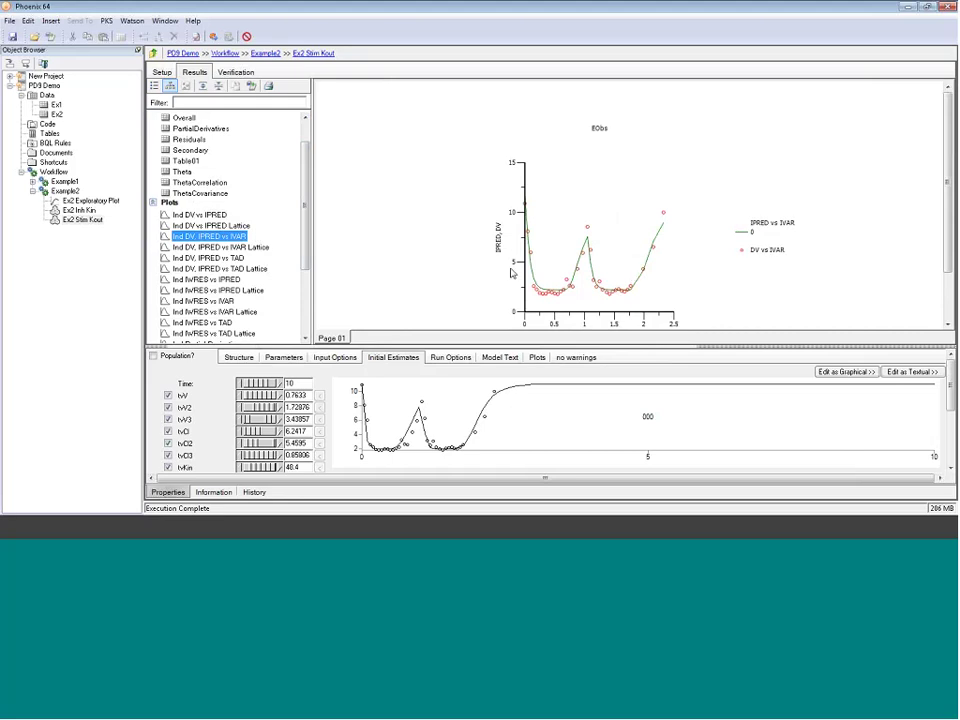
pyautogui.click(182, 172)
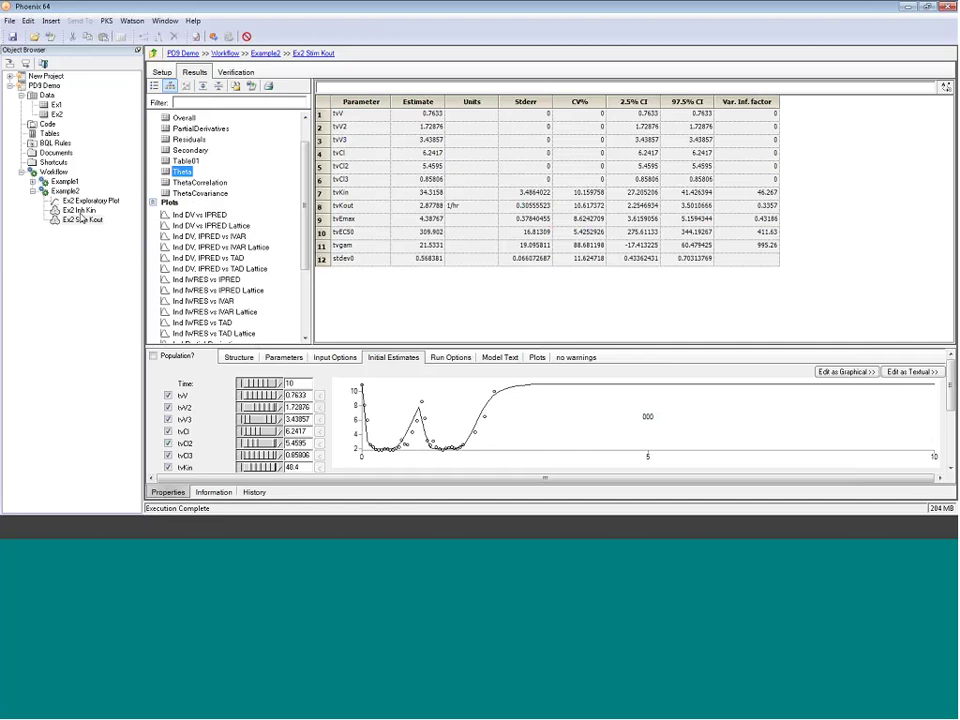
# Review the Theta and Overall result tables of the Ex2 Inh Kin model for comparison
pyautogui.click(79, 211)
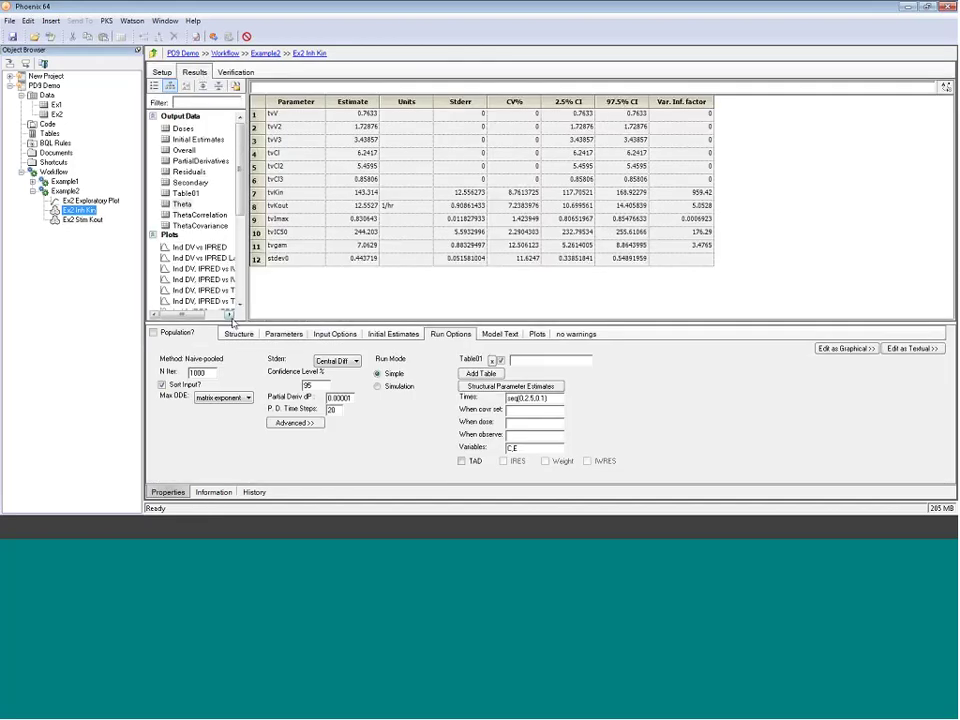
pyautogui.moveTo(232, 321); pyautogui.dragTo(232, 346)
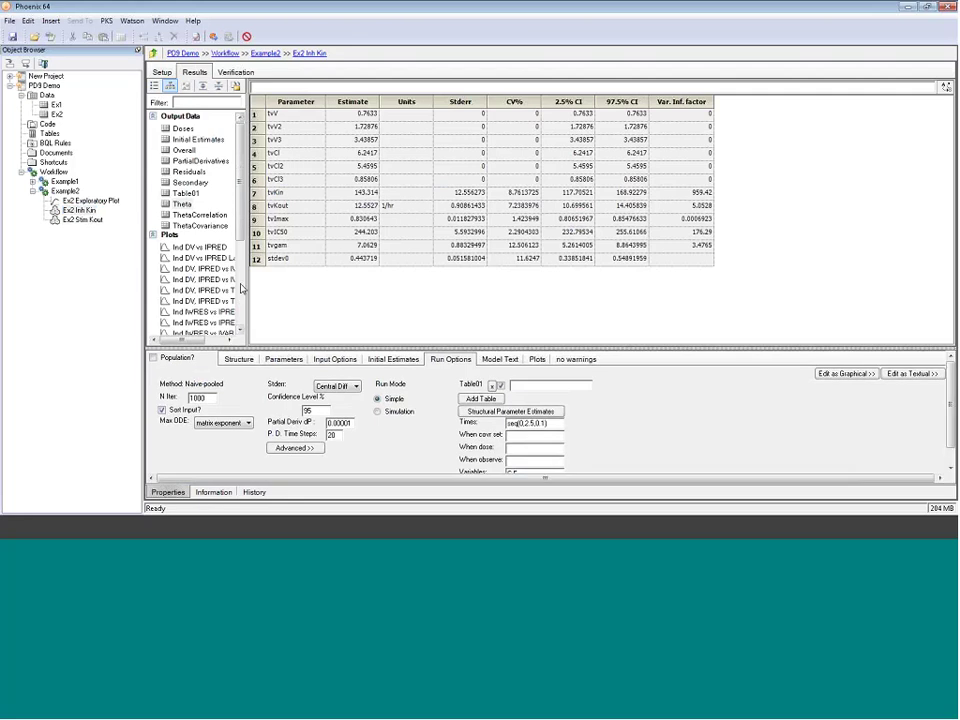
pyautogui.doubleClick(190, 150)
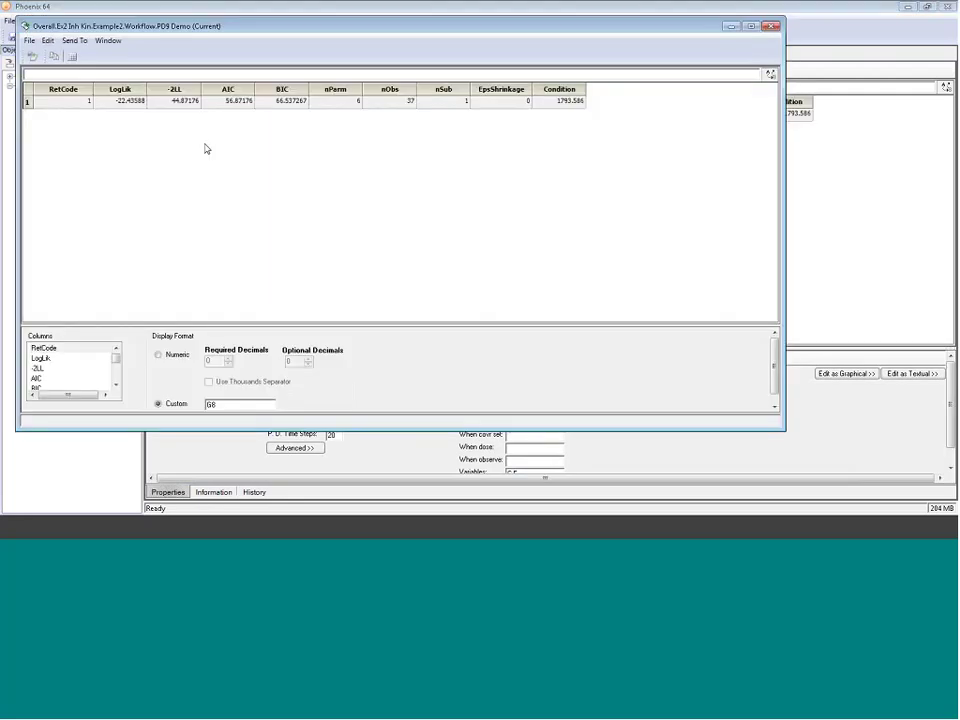
pyautogui.click(772, 26)
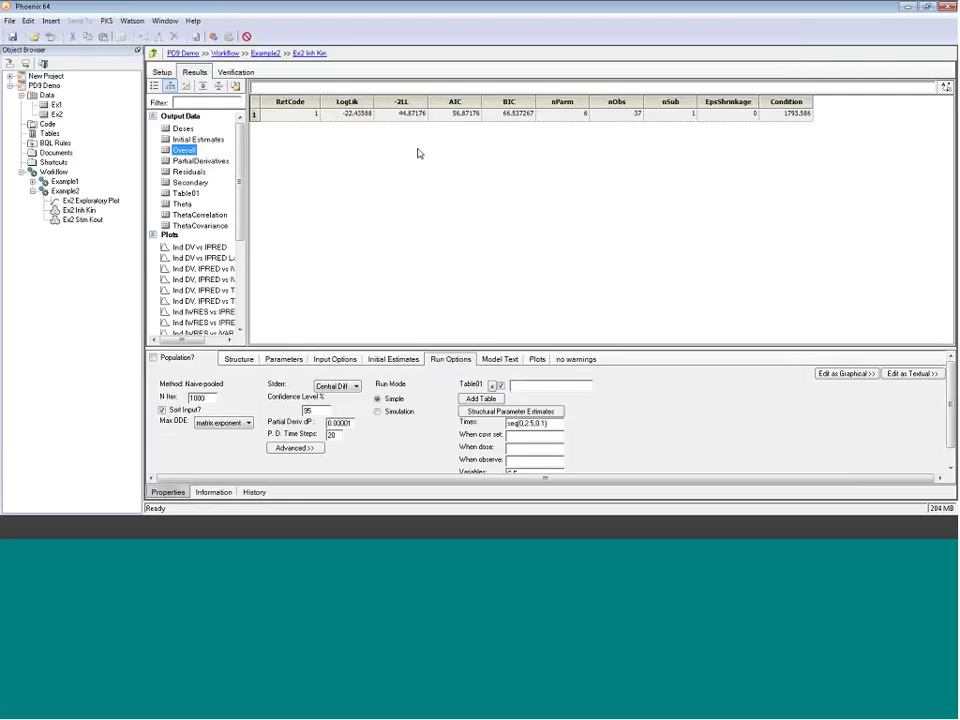
# Send the Overall result of Ex2 Inh Kin to an Append Worksheets object and rename it Append Overall
pyautogui.rightClick(184, 152)
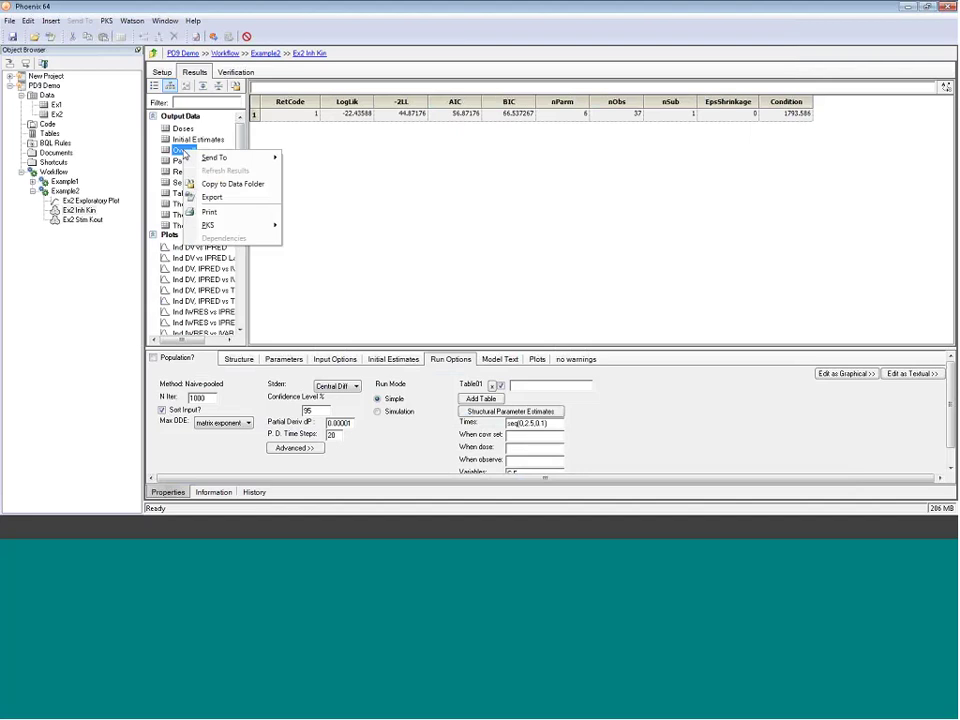
pyautogui.moveTo(207, 161)
pyautogui.moveTo(321, 174)
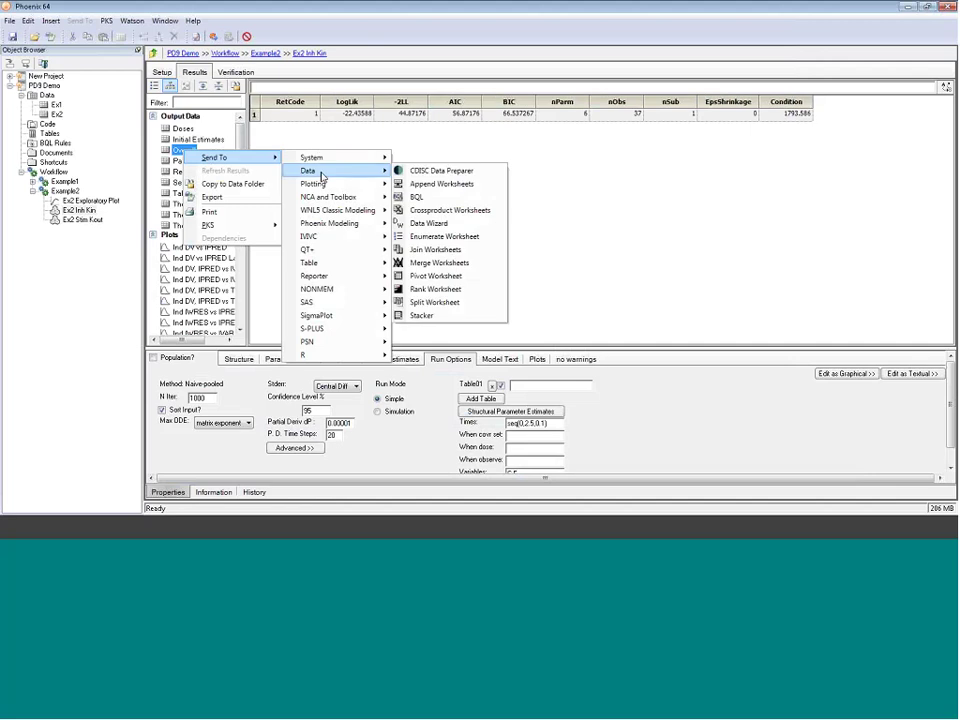
pyautogui.click(430, 184)
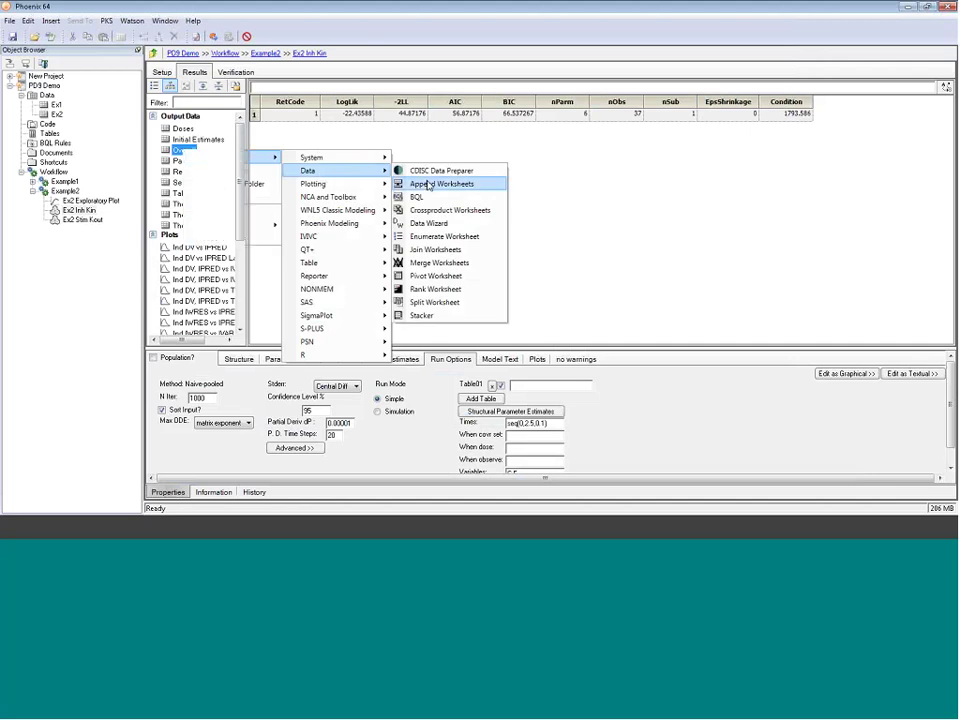
pyautogui.click(118, 229)
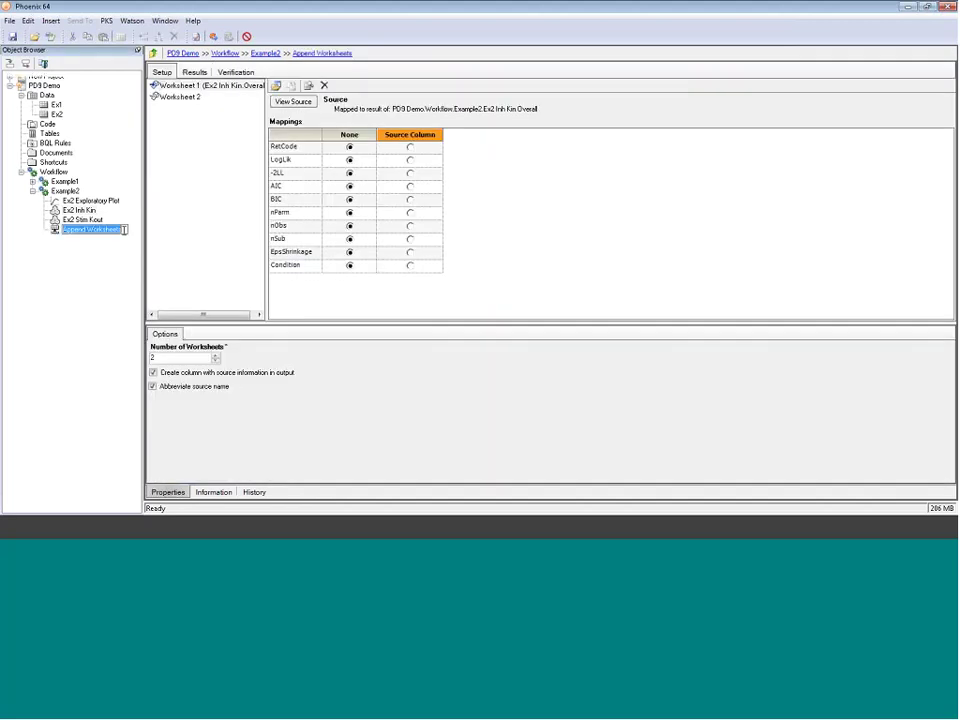
pyautogui.moveTo(124, 229); pyautogui.dragTo(90, 228)
pyautogui.write('Overall')
pyautogui.press('Return')
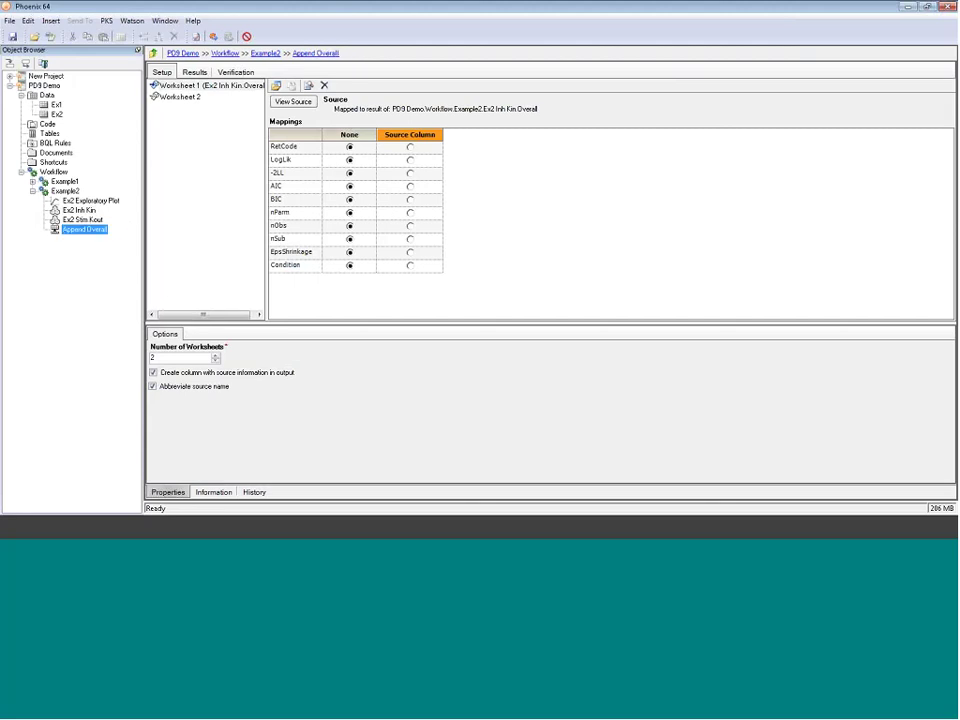
# Map RetCode, -2LL, AIC, BIC and nParm of Worksheet 1 as source columns
pyautogui.click(410, 147)
pyautogui.click(410, 173)
pyautogui.click(410, 186)
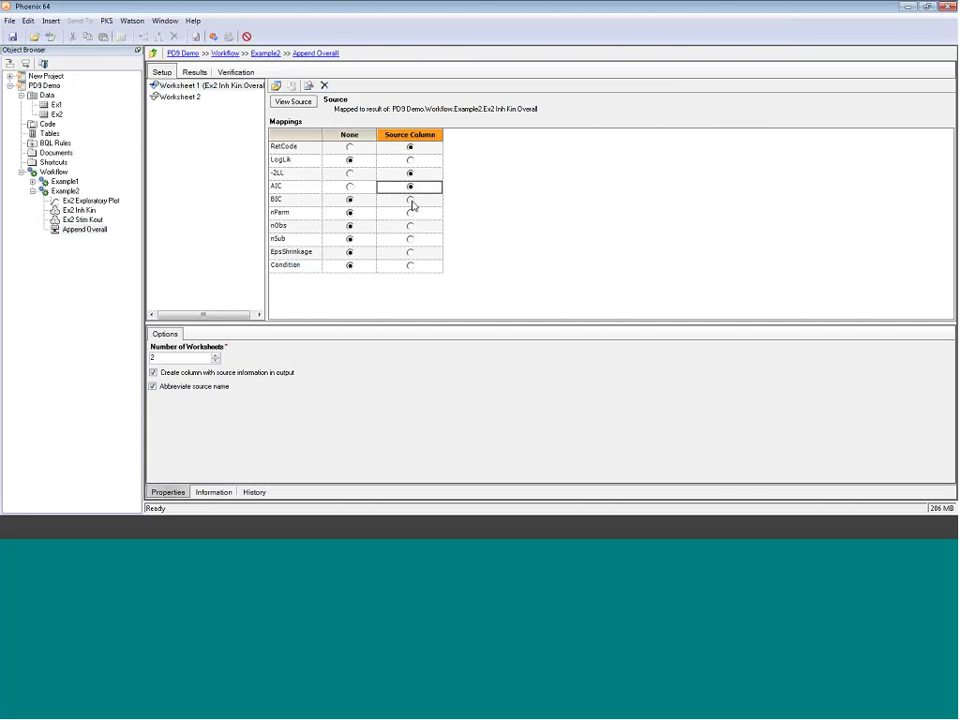
pyautogui.click(410, 199)
pyautogui.click(410, 212)
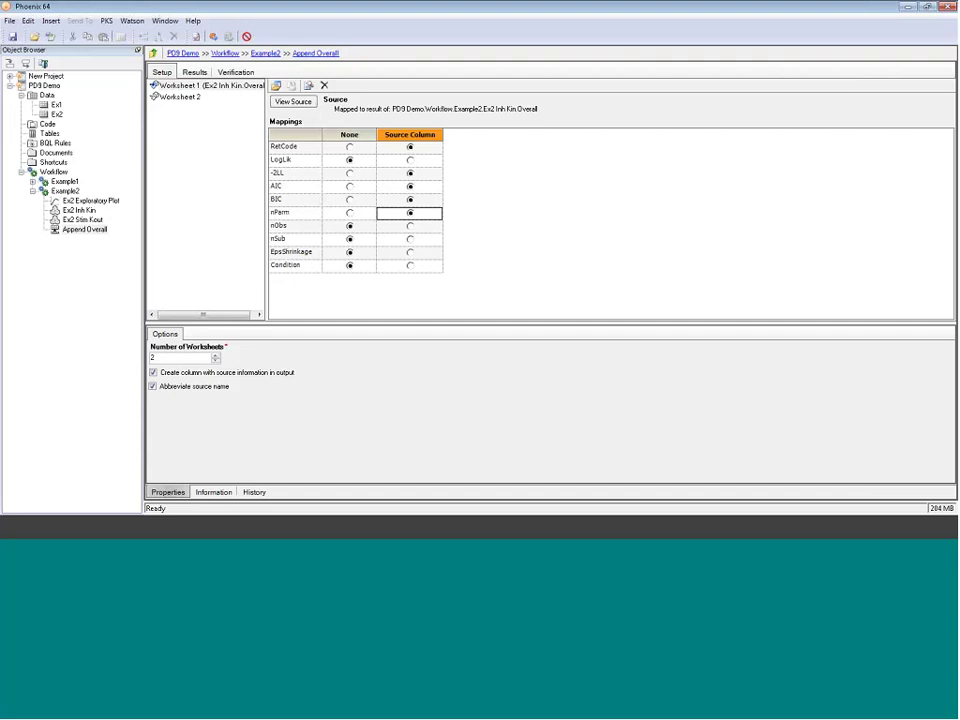
# Set the source of Worksheet 2 to the Overall result of Ex2 Stim Kout
pyautogui.click(180, 96)
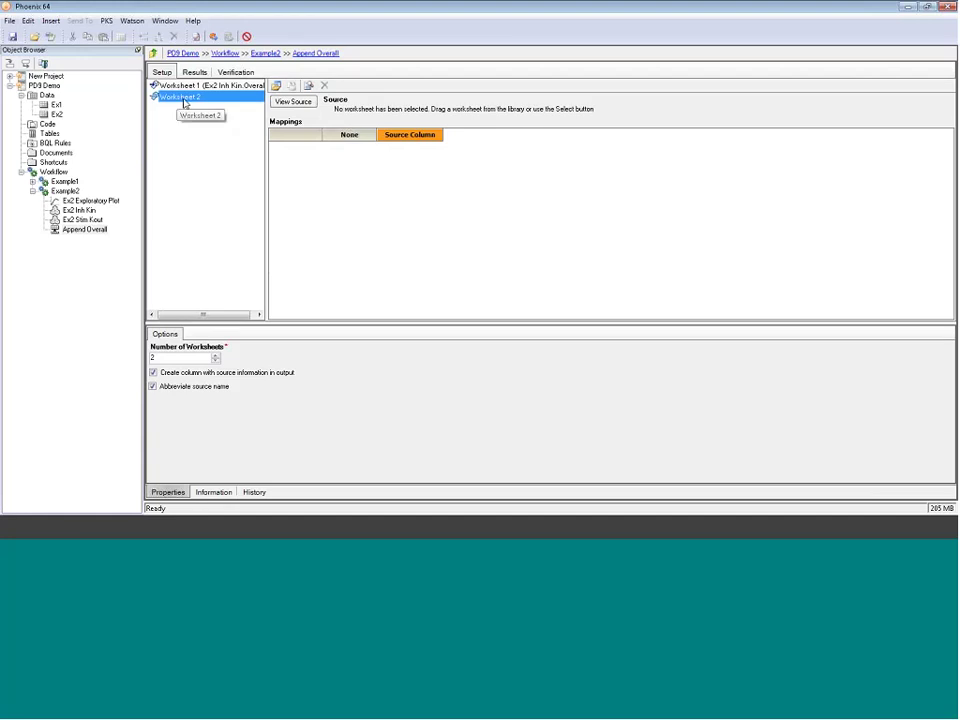
pyautogui.click(277, 86)
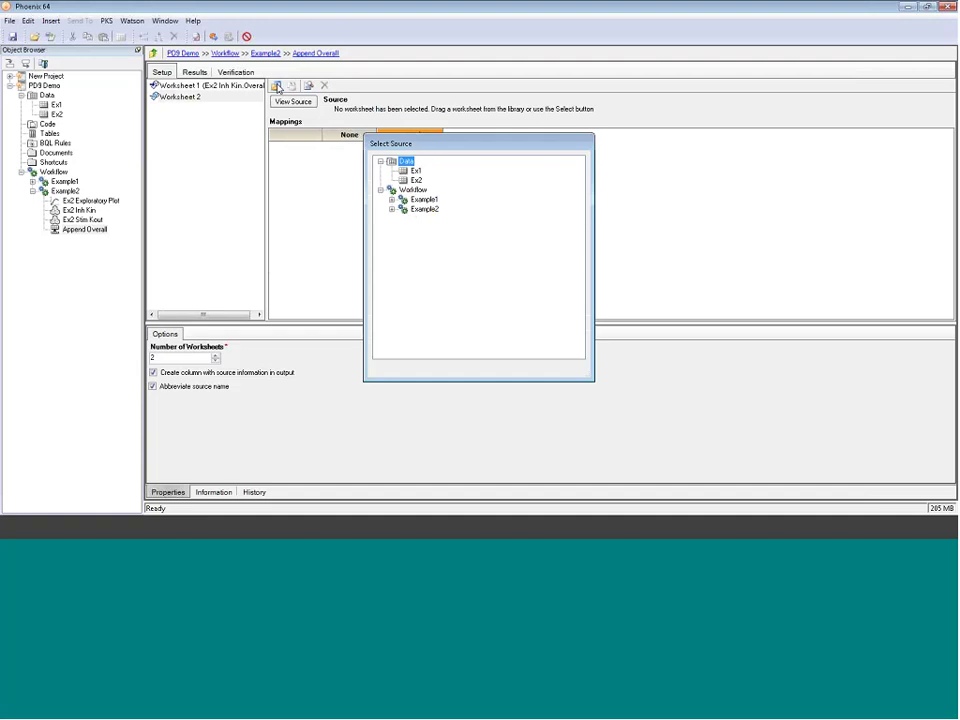
pyautogui.click(391, 209)
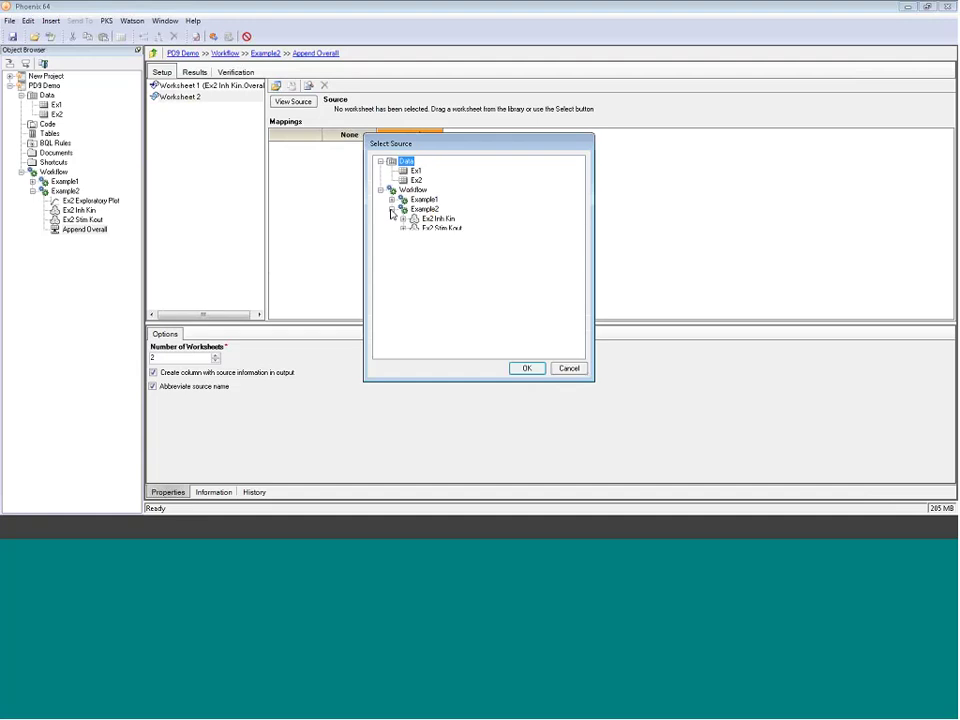
pyautogui.click(403, 229)
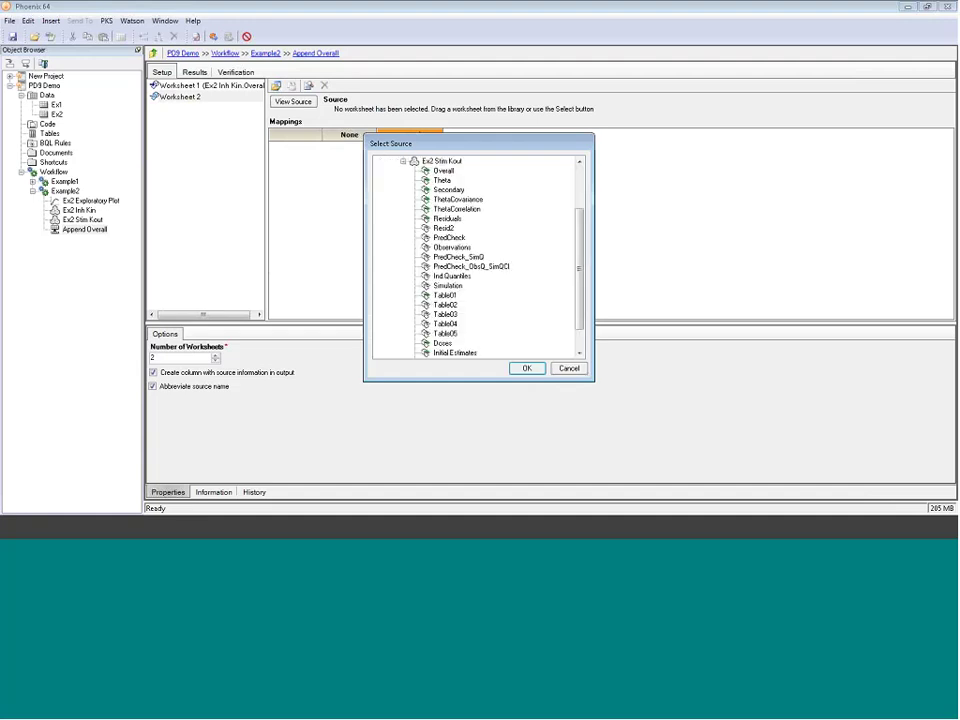
pyautogui.click(443, 170)
pyautogui.press('Return')
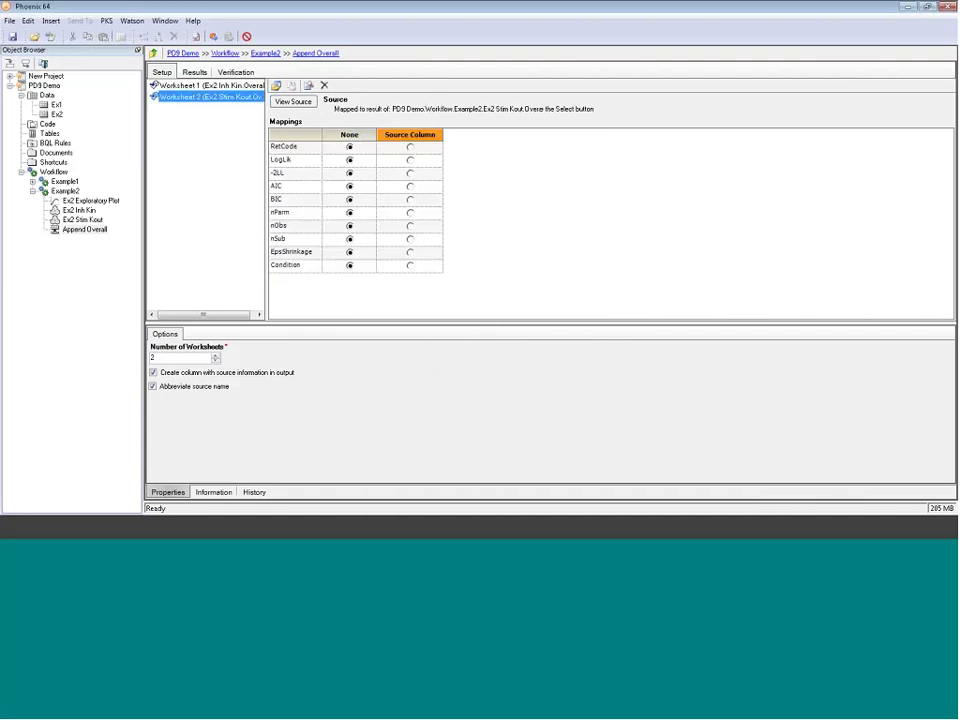
# Map RetCode, -2LL, AIC, BIC and nParm of Worksheet 2 as source columns and execute Append Overall
pyautogui.click(410, 147)
pyautogui.click(410, 173)
pyautogui.click(410, 186)
pyautogui.click(410, 199)
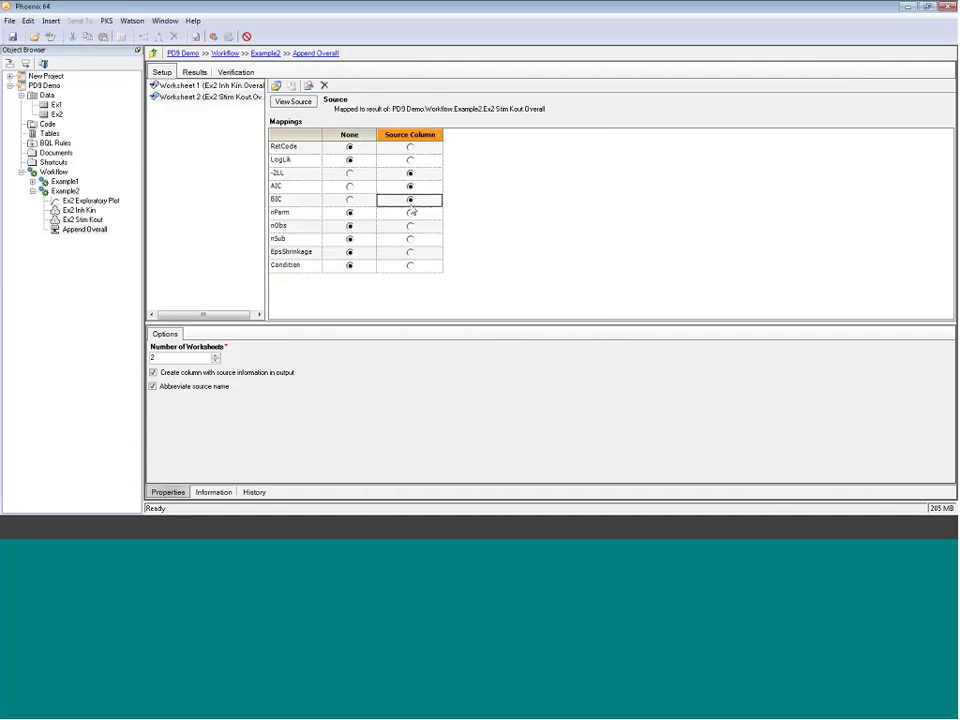
pyautogui.click(153, 53)
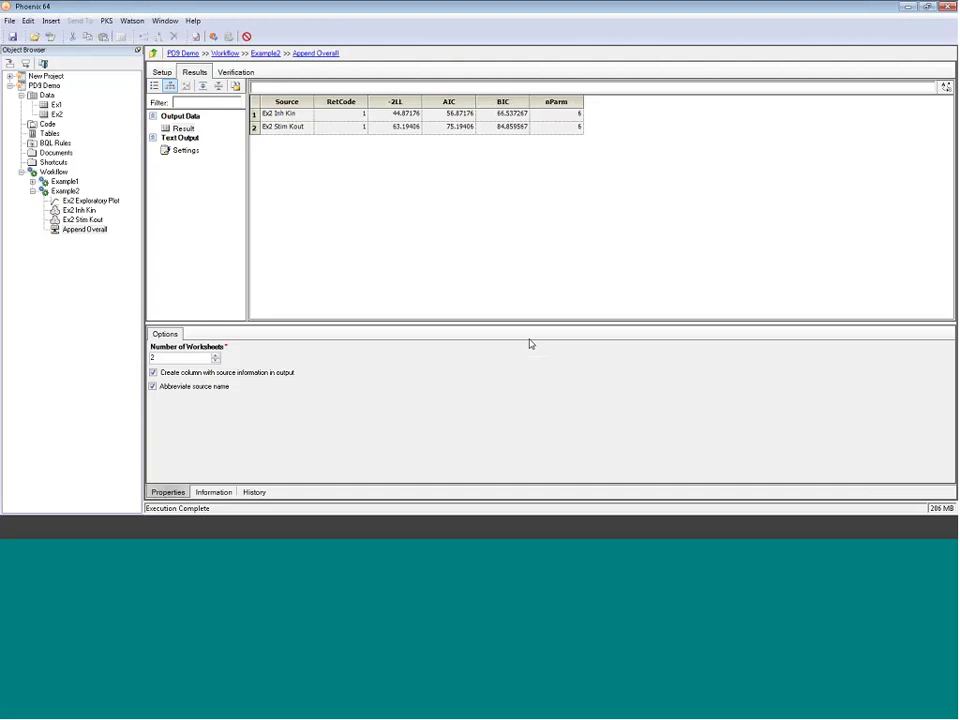
# Compare the -2LL, AIC and BIC values of Ex2 Inh Kin and Ex2 Stim Kout in the appended result
pyautogui.click(284, 116)
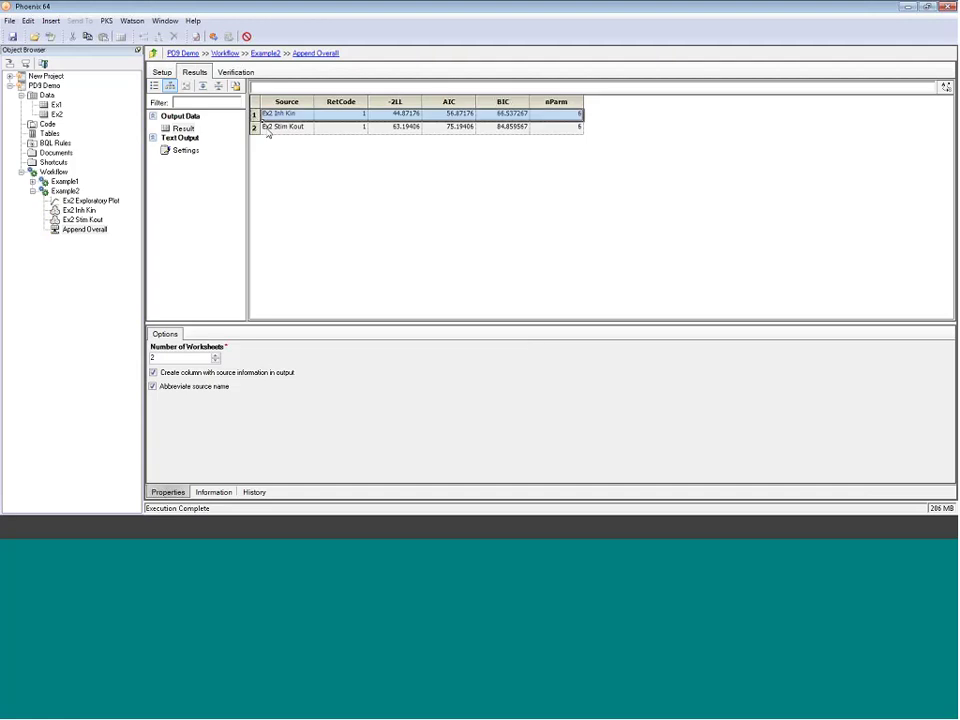
pyautogui.click(290, 128)
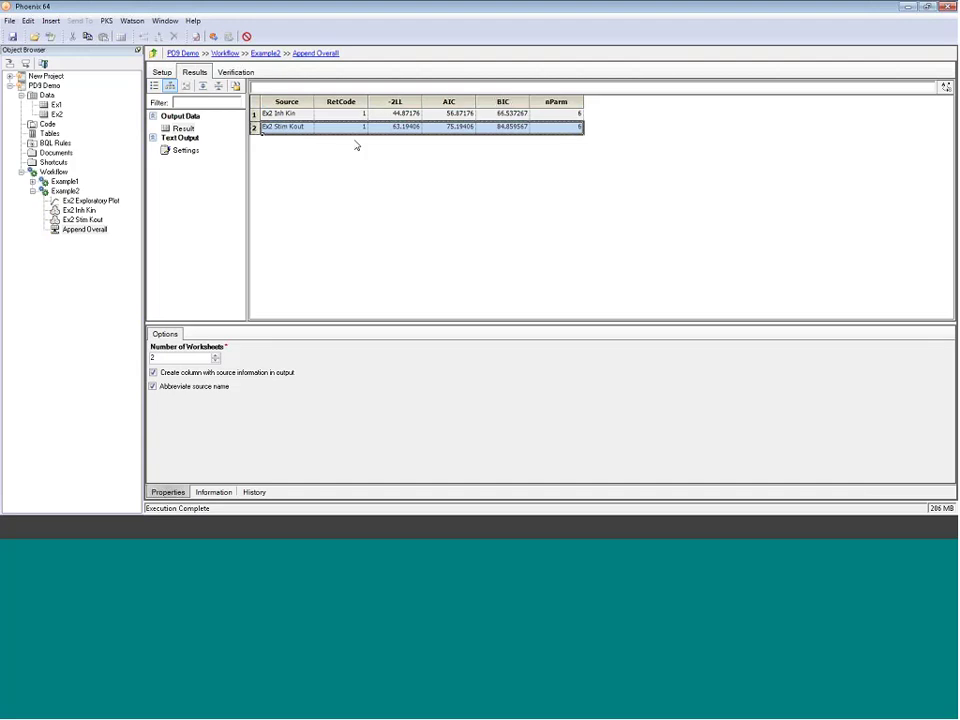
pyautogui.click(262, 116)
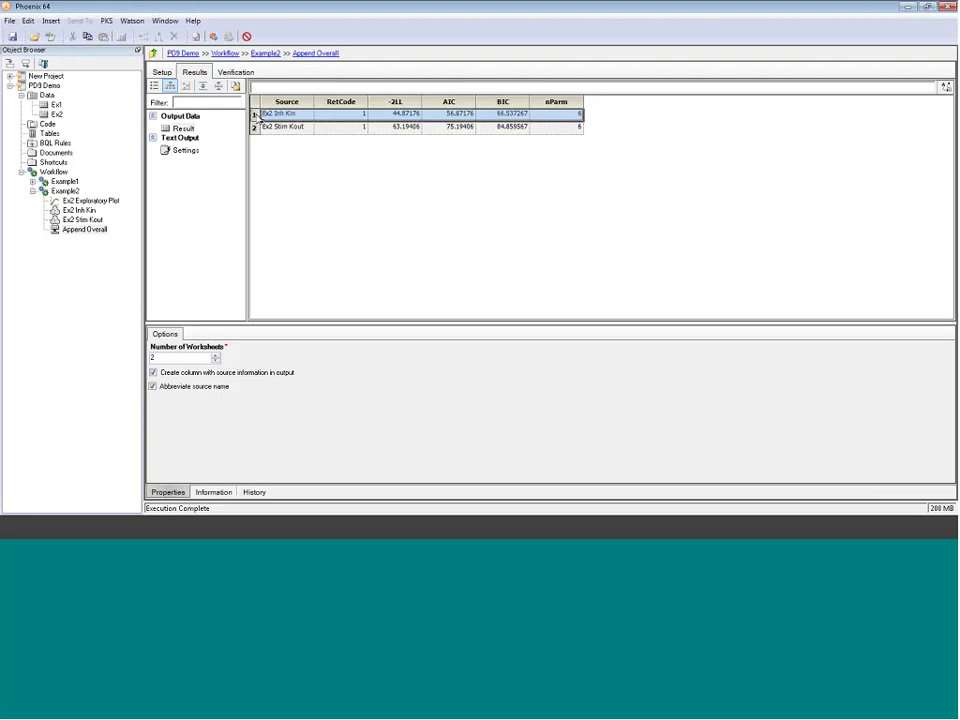
pyautogui.click(407, 116)
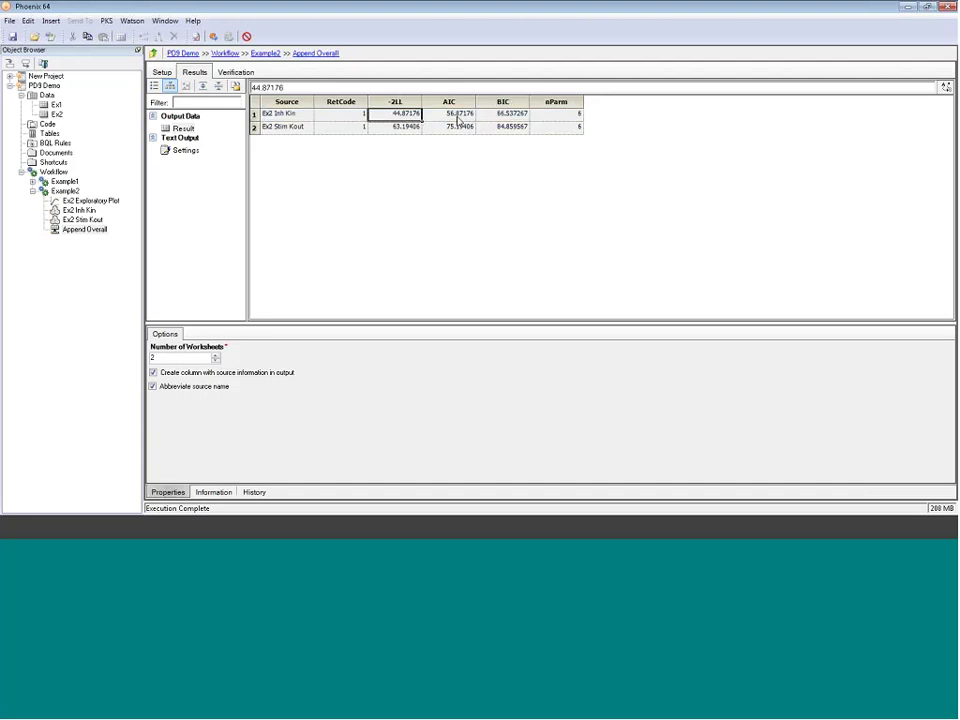
pyautogui.click(460, 116)
pyautogui.click(509, 117)
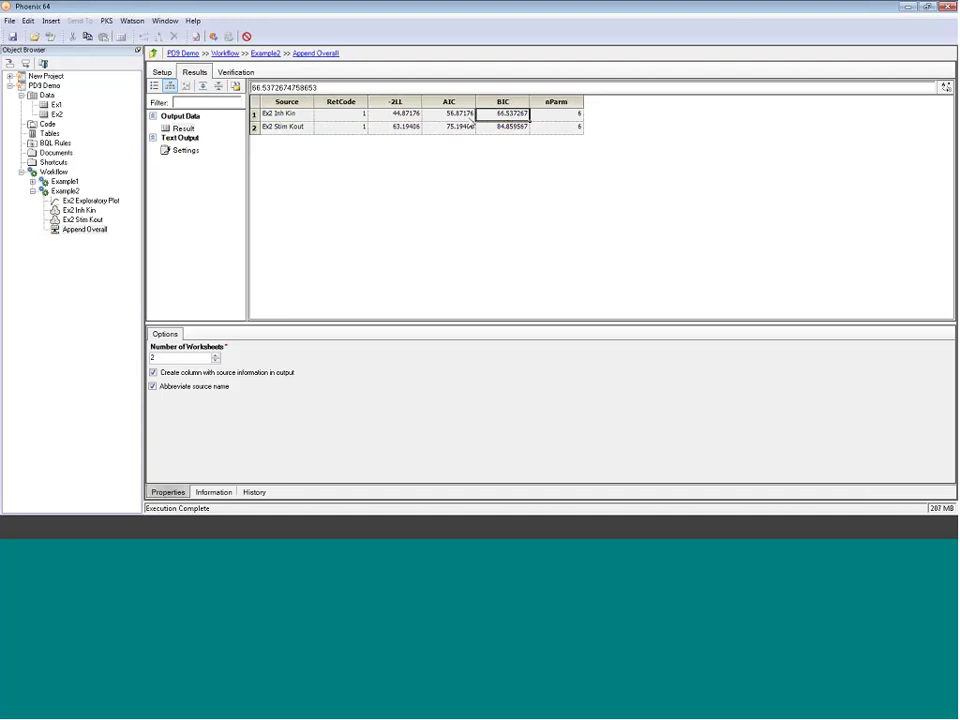
pyautogui.click(361, 118)
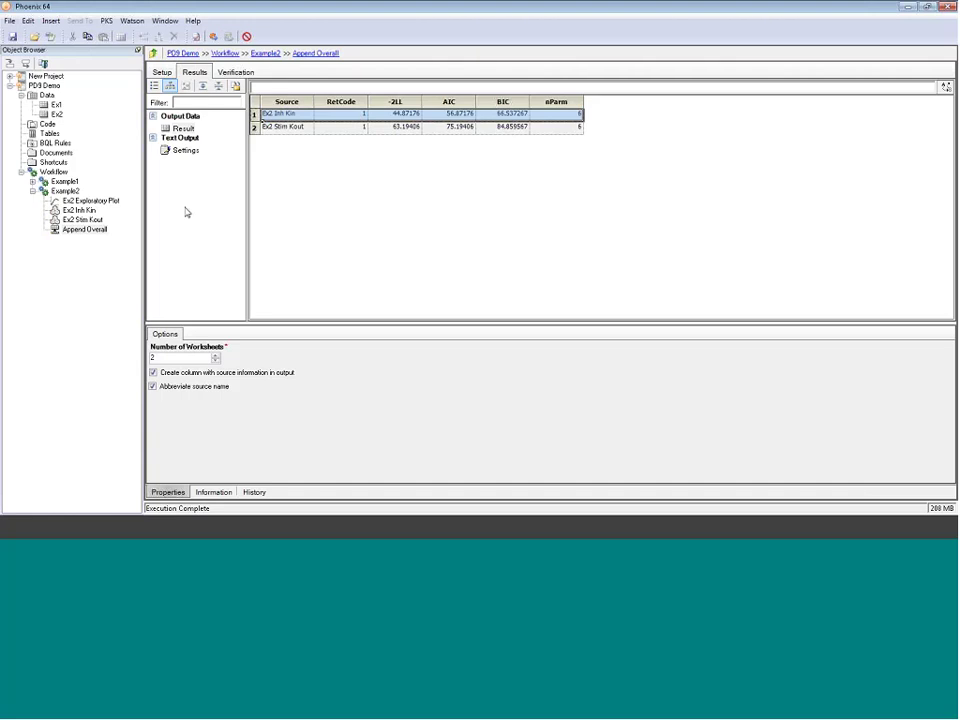
# Send the Theta result of the Ex2 Inh Kin model to a new Append Worksheets object
pyautogui.click(79, 210)
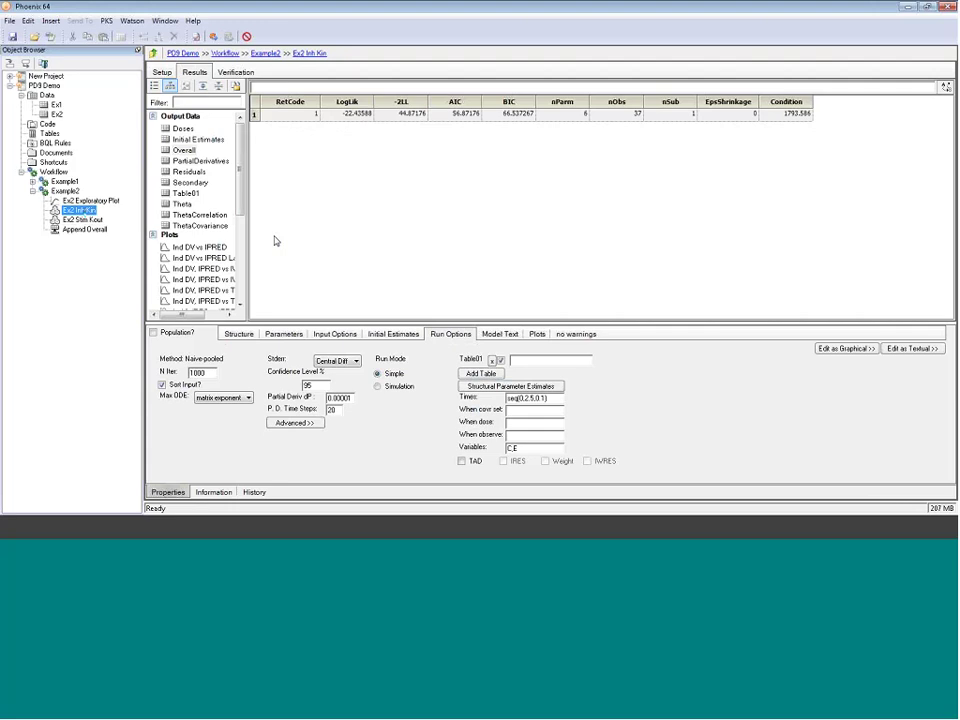
pyautogui.click(183, 205)
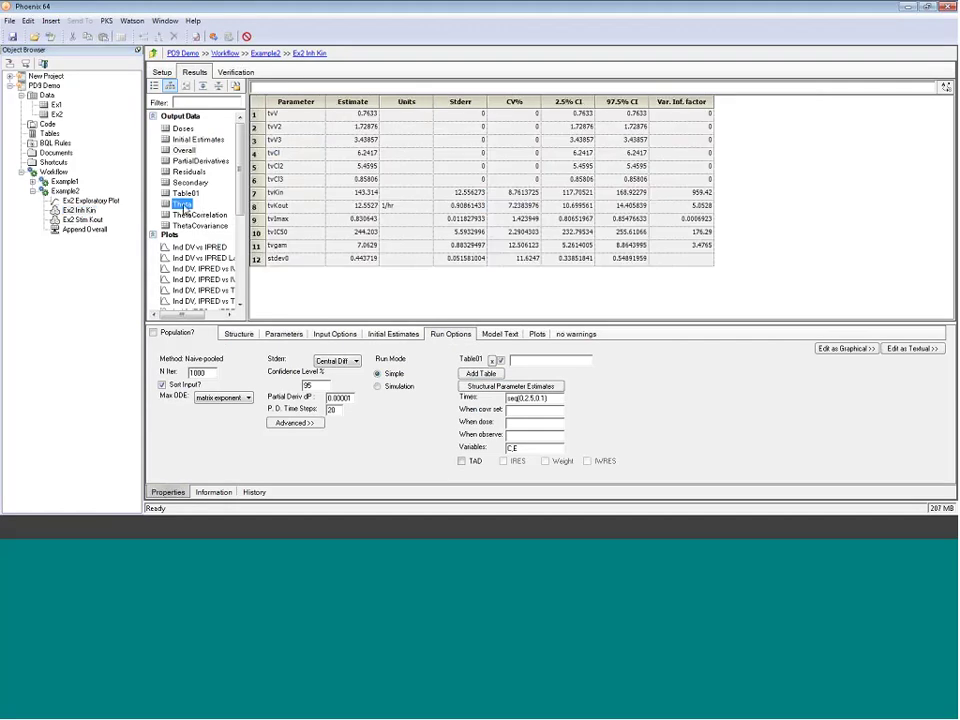
pyautogui.rightClick(184, 209)
pyautogui.moveTo(230, 212)
pyautogui.moveTo(321, 226)
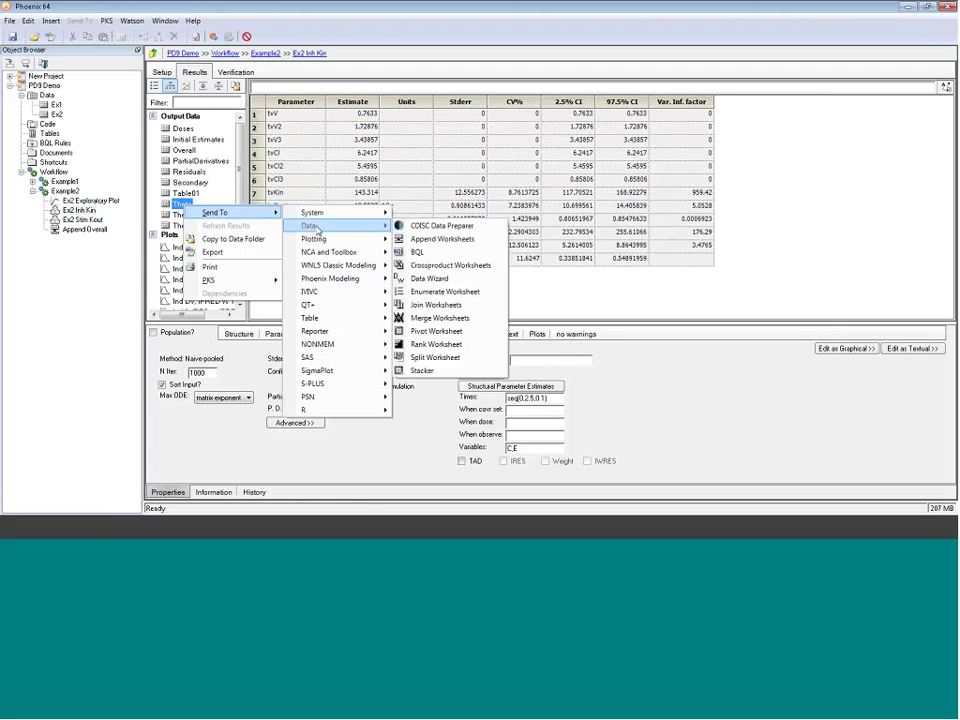
pyautogui.click(443, 240)
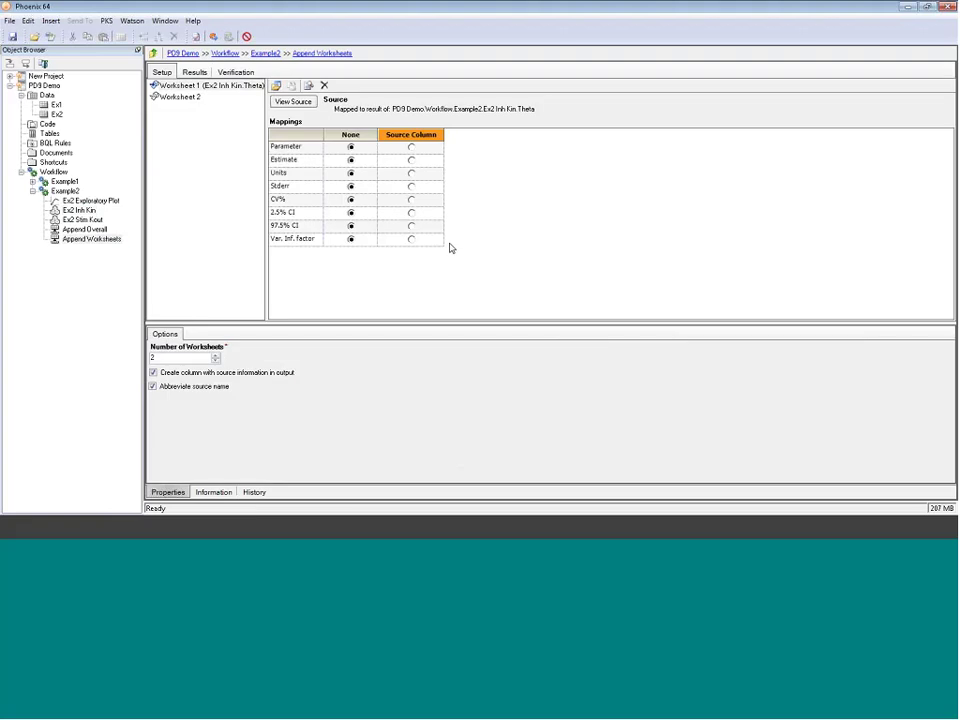
# Rename the new Append Worksheets object in Example2 as Append Theta
pyautogui.click(95, 240)
pyautogui.click(95, 240)
pyautogui.doubleClick(90, 239)
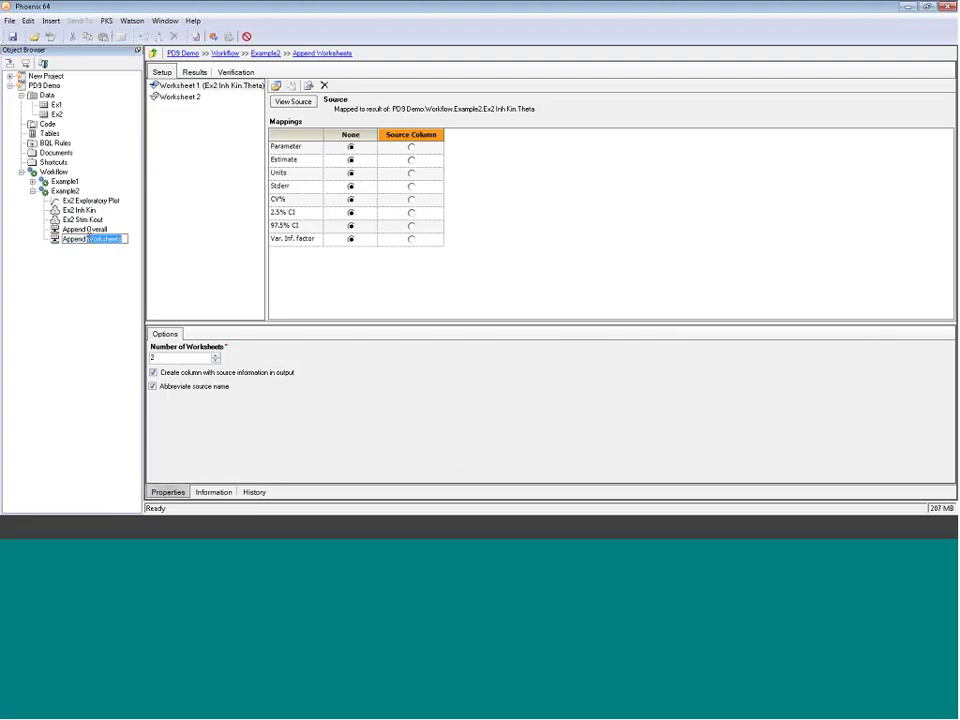
pyautogui.write('Data')
pyautogui.press('Return')
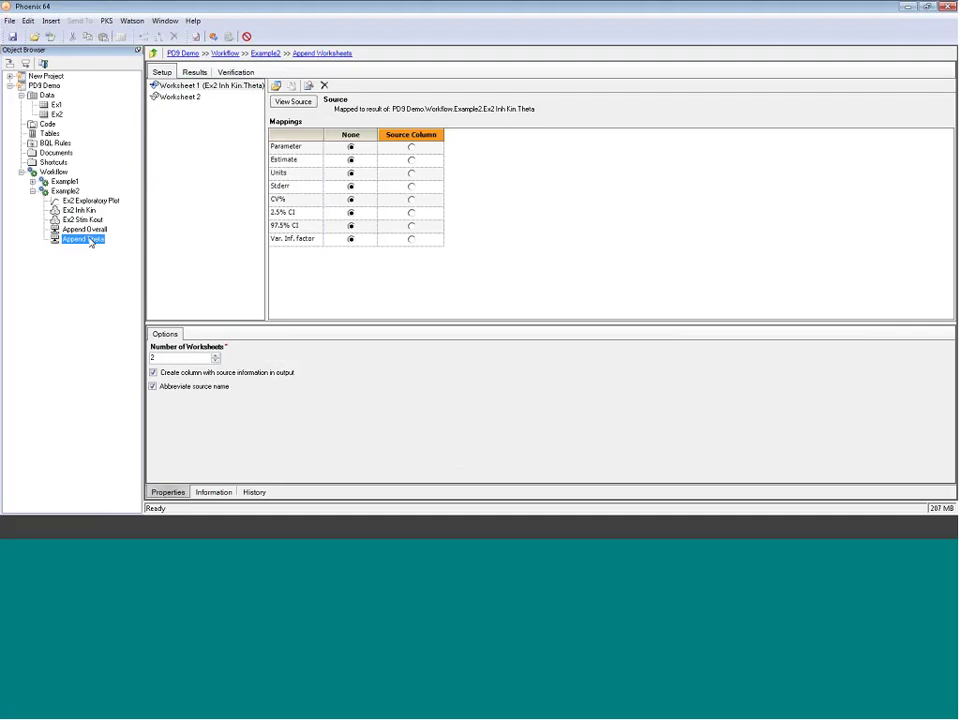
pyautogui.doubleClick(90, 240)
pyautogui.write('Theta')
pyautogui.press('Return')
# Map Parameter, Estimate and CV% of the Ex2 Inh Kin Theta worksheet as source columns
pyautogui.click(411, 147)
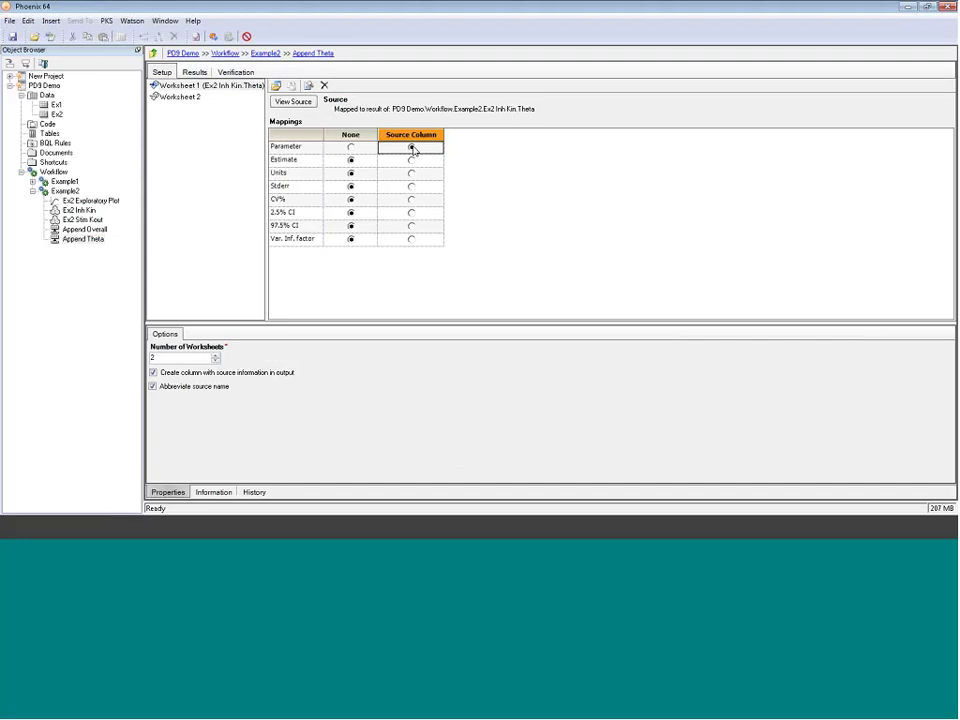
pyautogui.click(411, 160)
pyautogui.click(411, 199)
# Set the source of Worksheet 2 in Append Theta to the Theta result of Ex2 Stim Kout
pyautogui.click(178, 96)
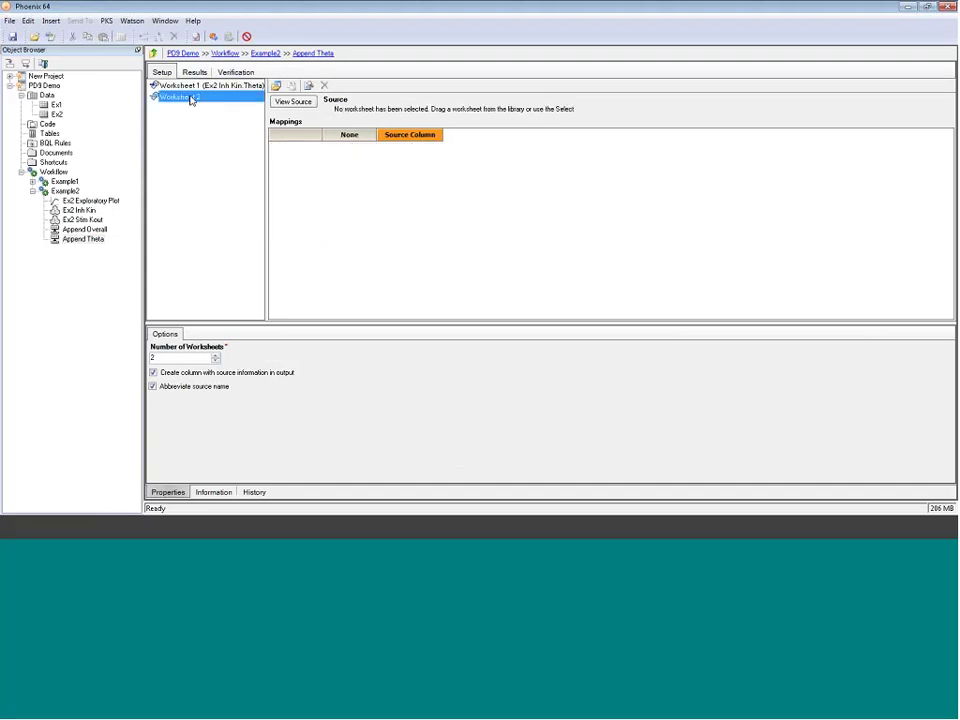
pyautogui.click(281, 102)
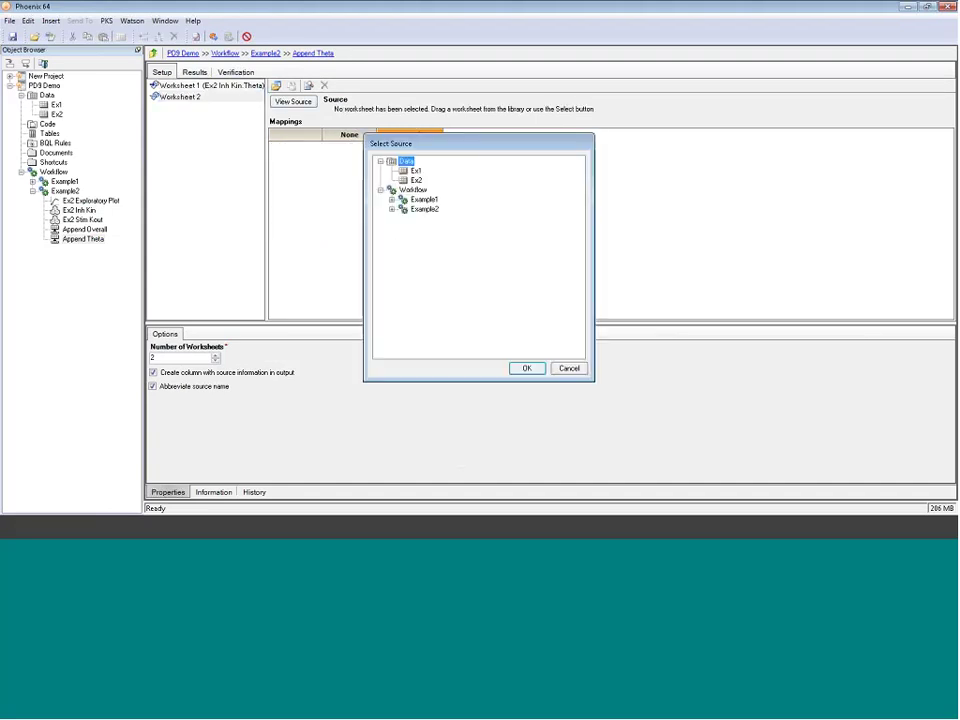
pyautogui.click(391, 209)
pyautogui.click(403, 228)
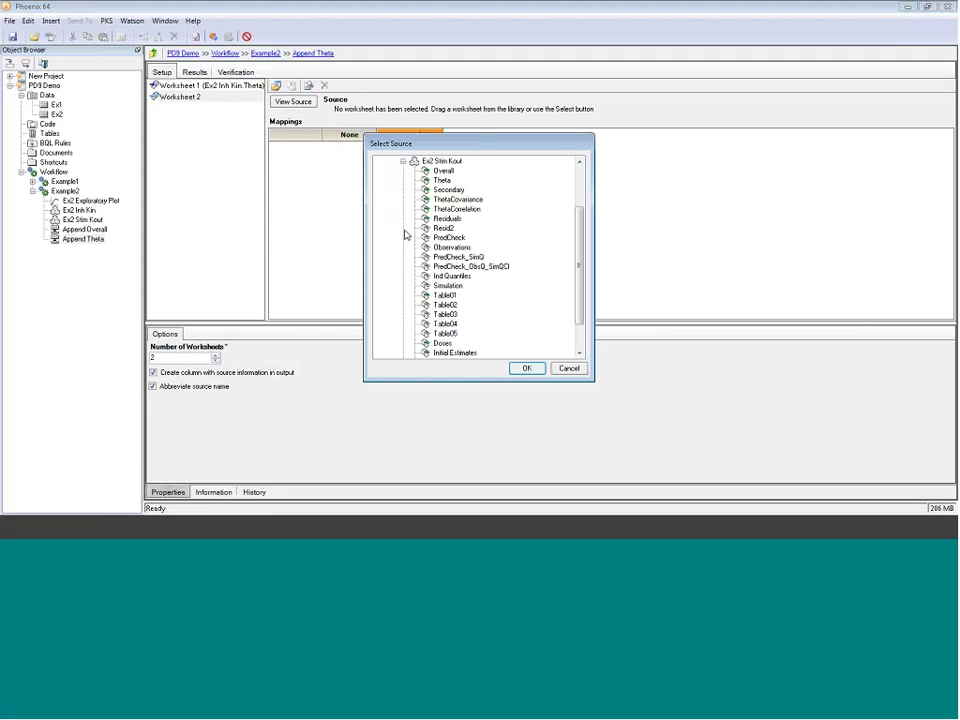
pyautogui.click(441, 180)
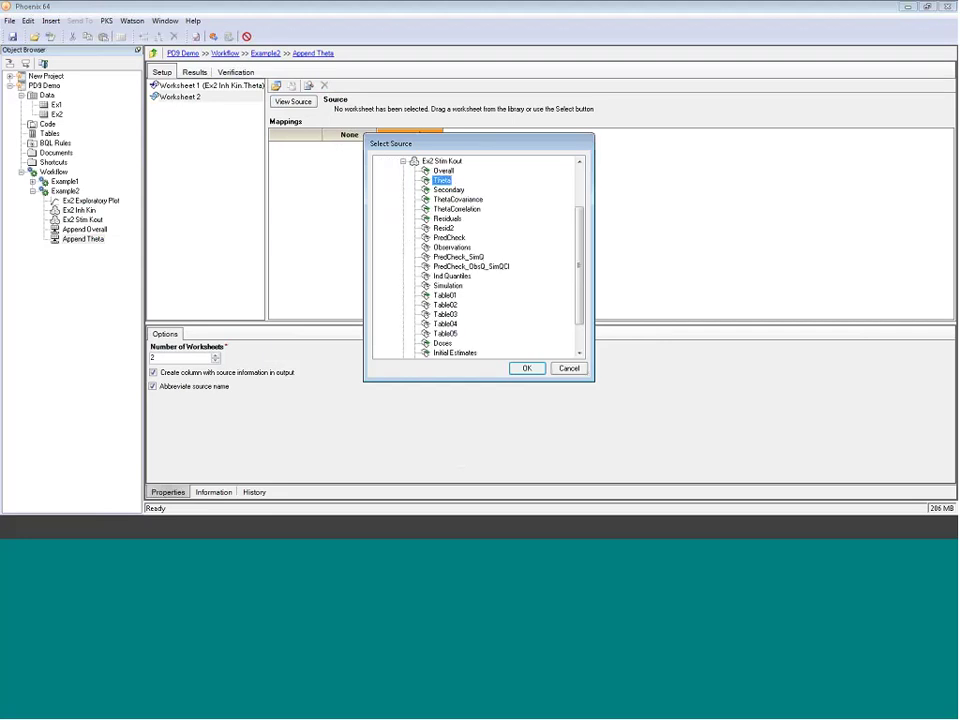
pyautogui.click(527, 368)
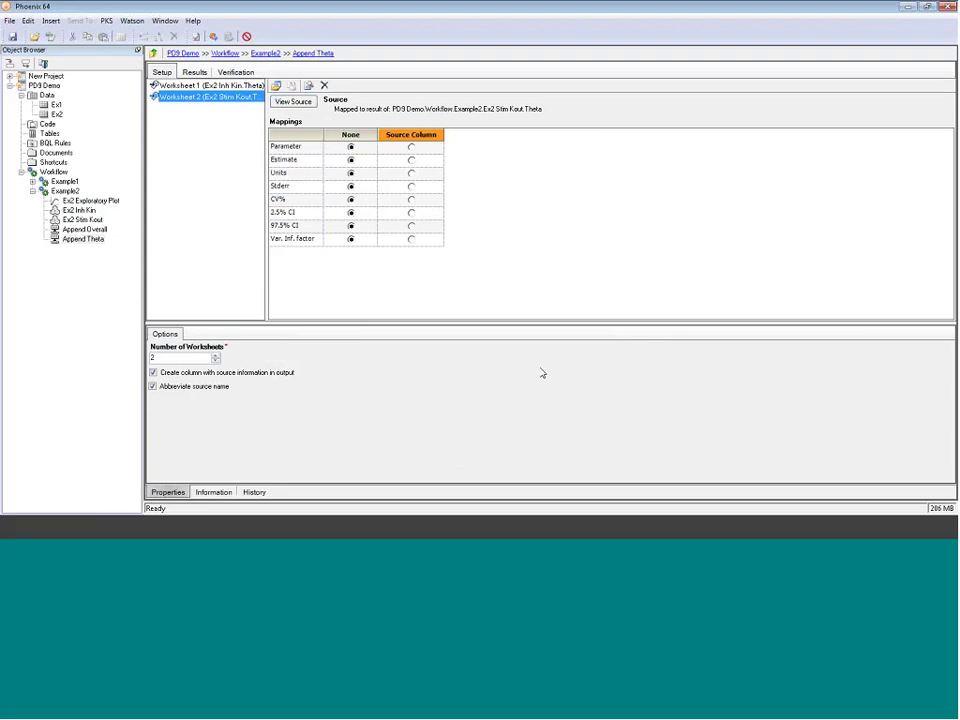
# Map Parameter, Estimate and CV% of Worksheet 2 as source columns, execute Append Theta and enlarge the results view
pyautogui.click(411, 147)
pyautogui.click(411, 160)
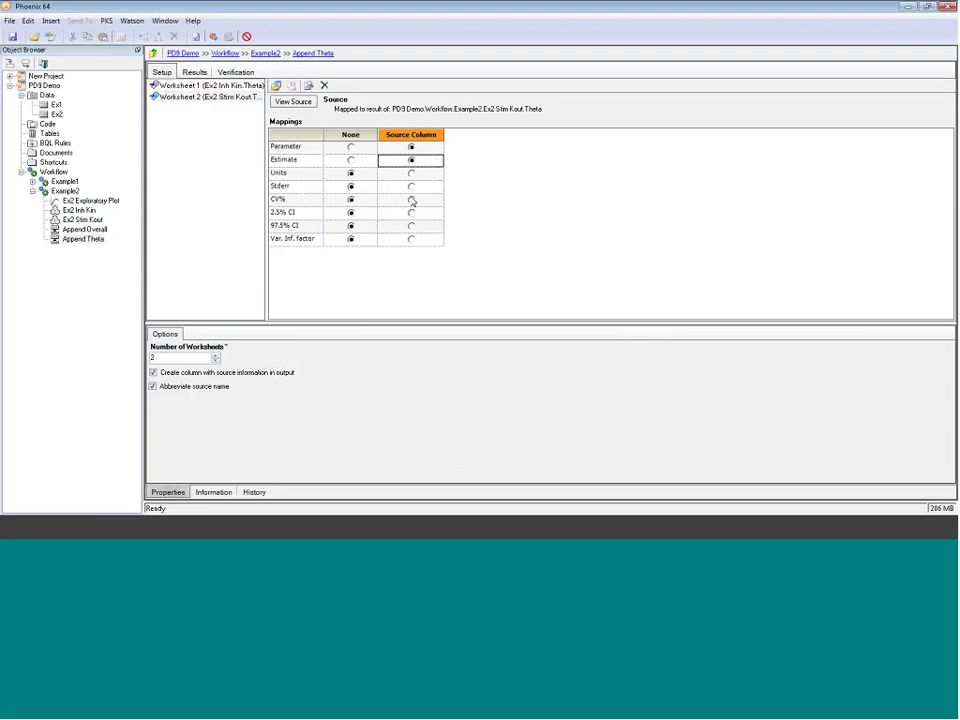
pyautogui.click(412, 201)
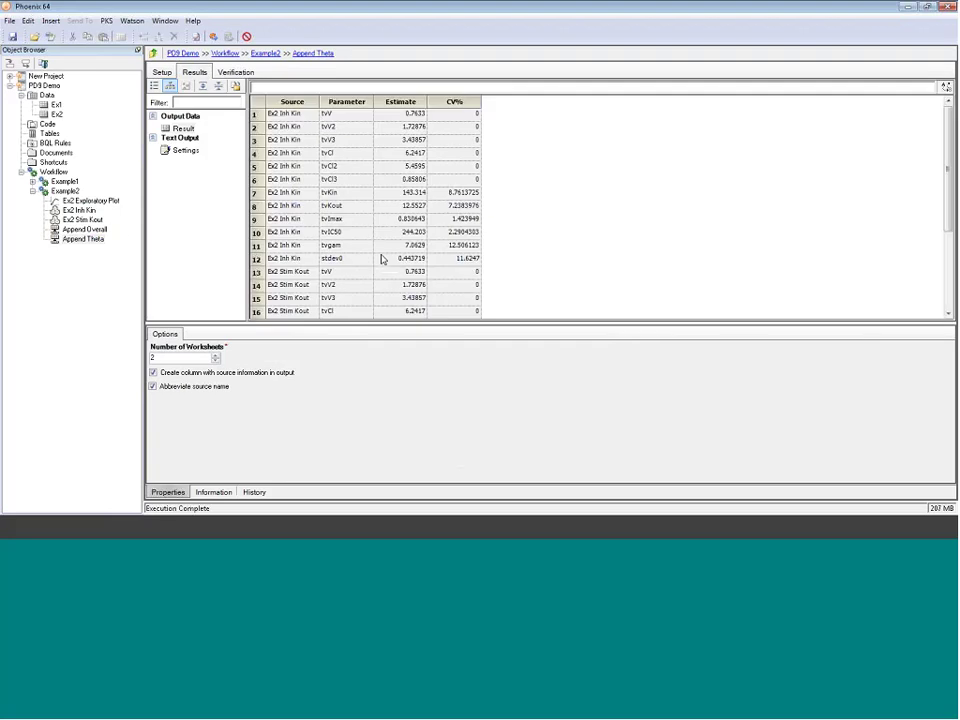
pyautogui.moveTo(392, 321); pyautogui.dragTo(392, 402)
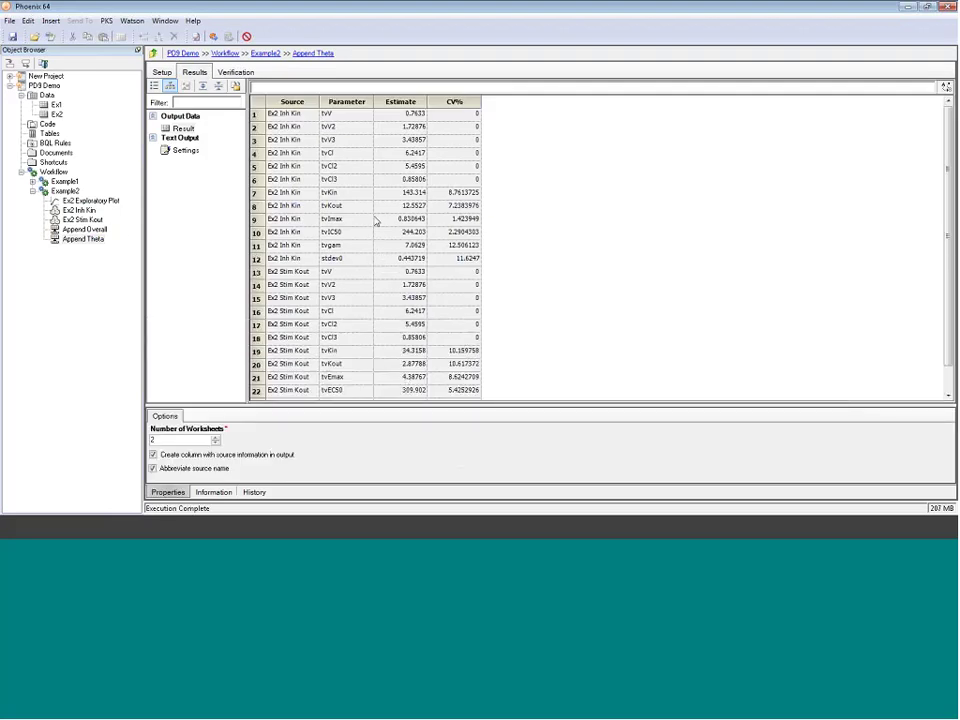
# Sort the Append Theta result worksheet by Parameter in ascending order
pyautogui.click(945, 90)
pyautogui.click(945, 90)
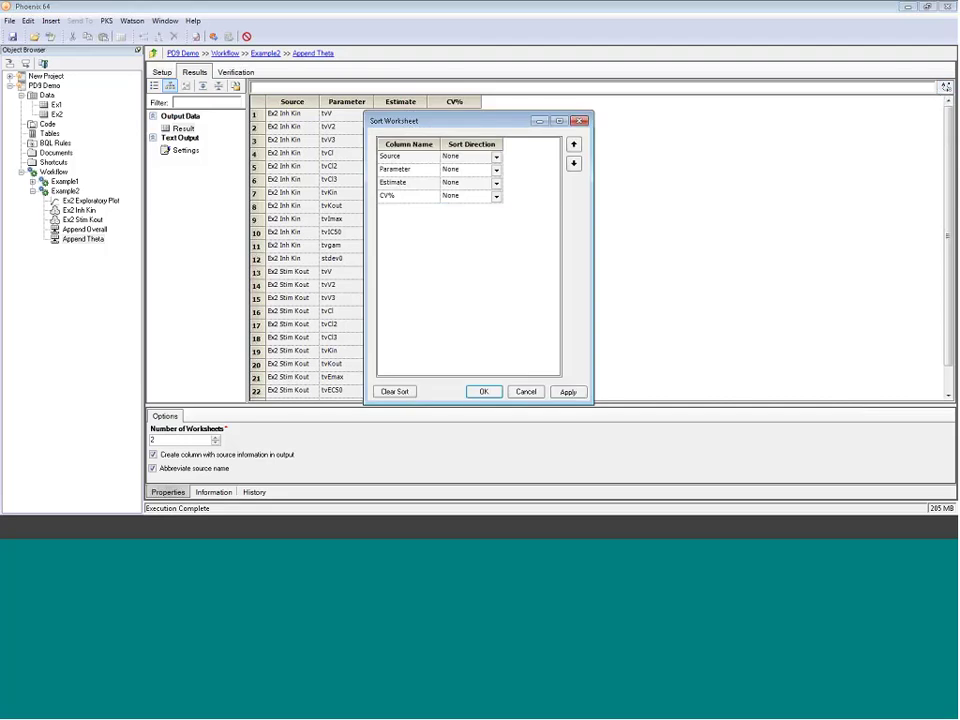
pyautogui.click(496, 170)
pyautogui.click(457, 181)
pyautogui.click(573, 144)
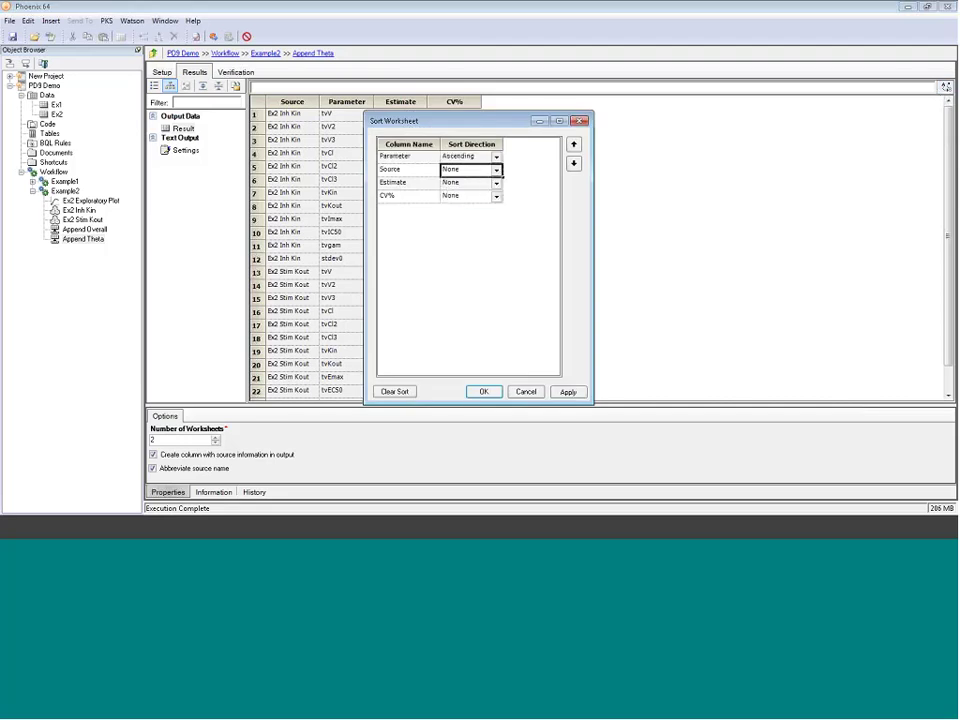
pyautogui.click(568, 391)
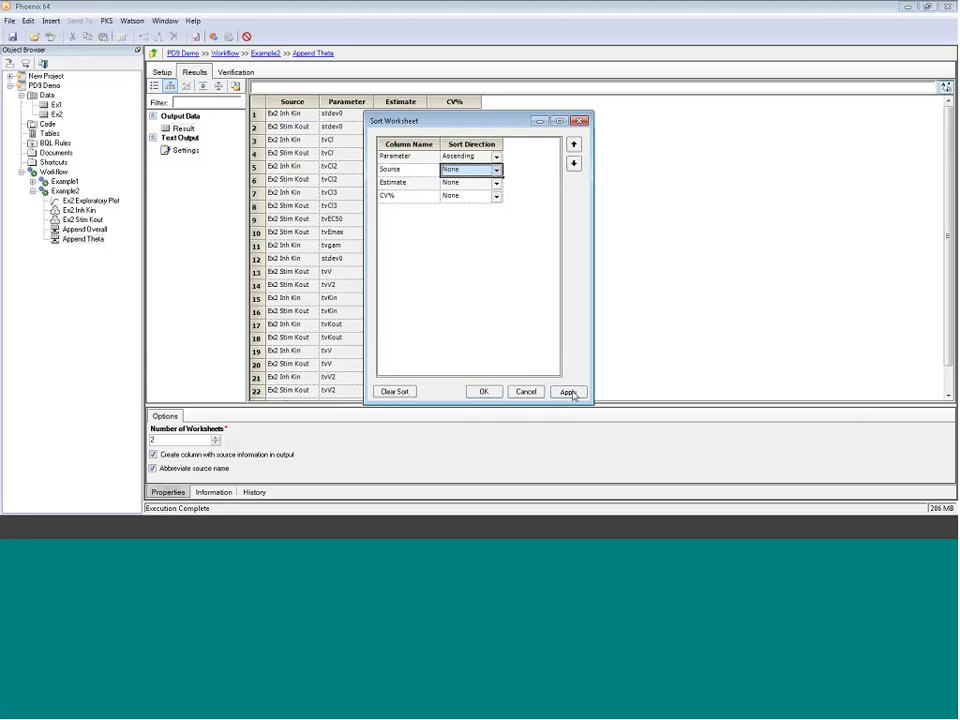
pyautogui.click(488, 392)
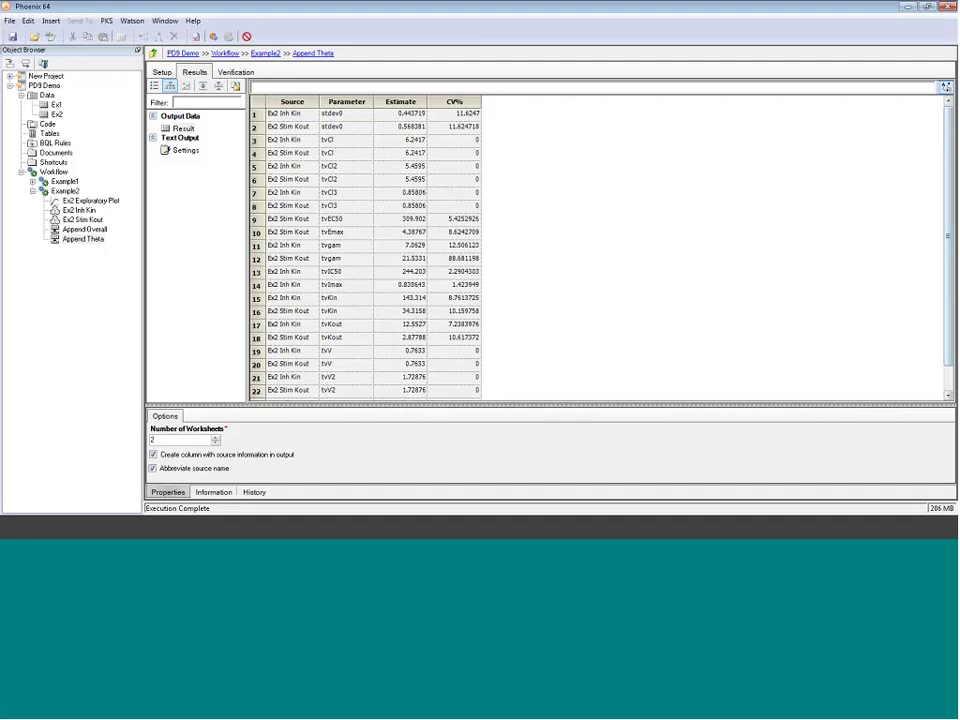
# Compare the tvEC50 and tvEmax estimates and CV% of Ex2 Stim Kout with tvIC50 and tvImax of Ex2 Inh Kin
pyautogui.moveTo(254, 114); pyautogui.dragTo(283, 206)
pyautogui.scroll(-1, 394, 268)
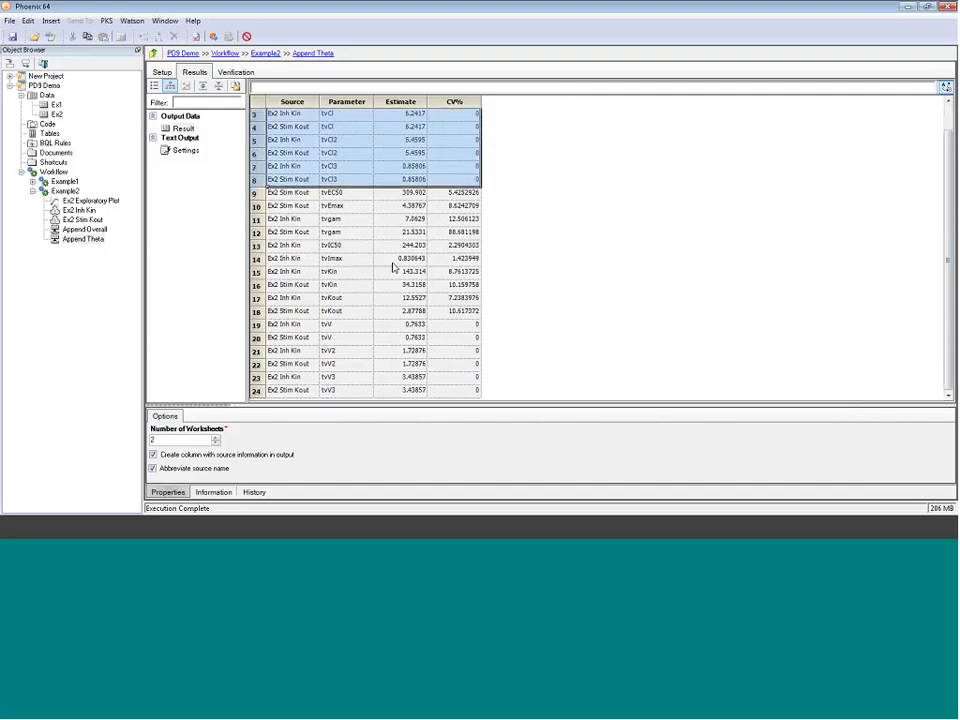
pyautogui.click(254, 192)
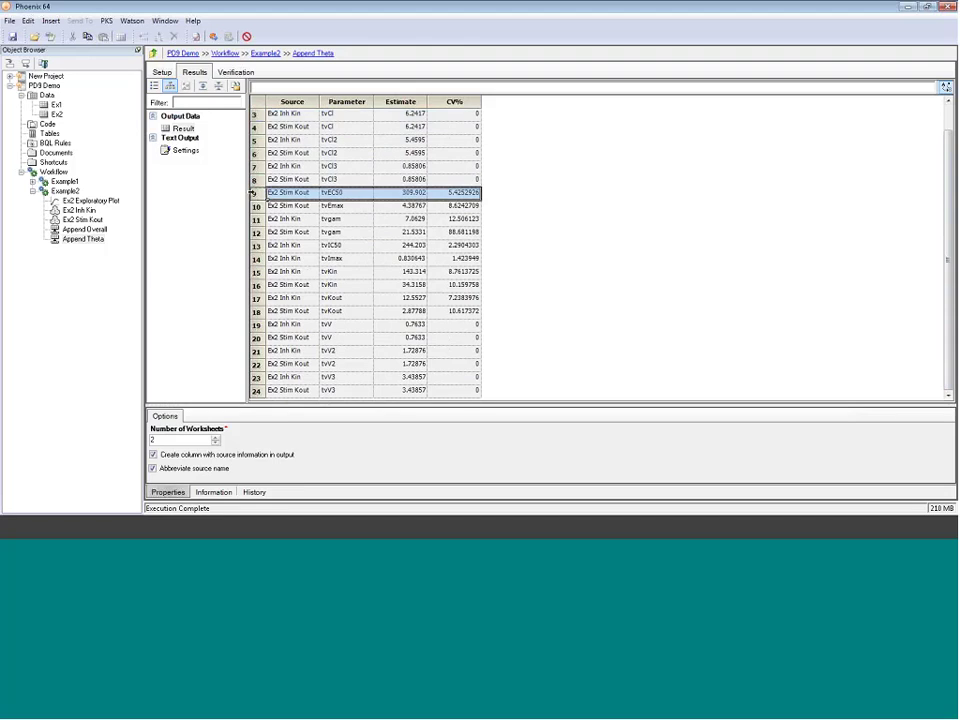
pyautogui.keyDown('shift'); pyautogui.click(255, 205); pyautogui.keyUp('shift')
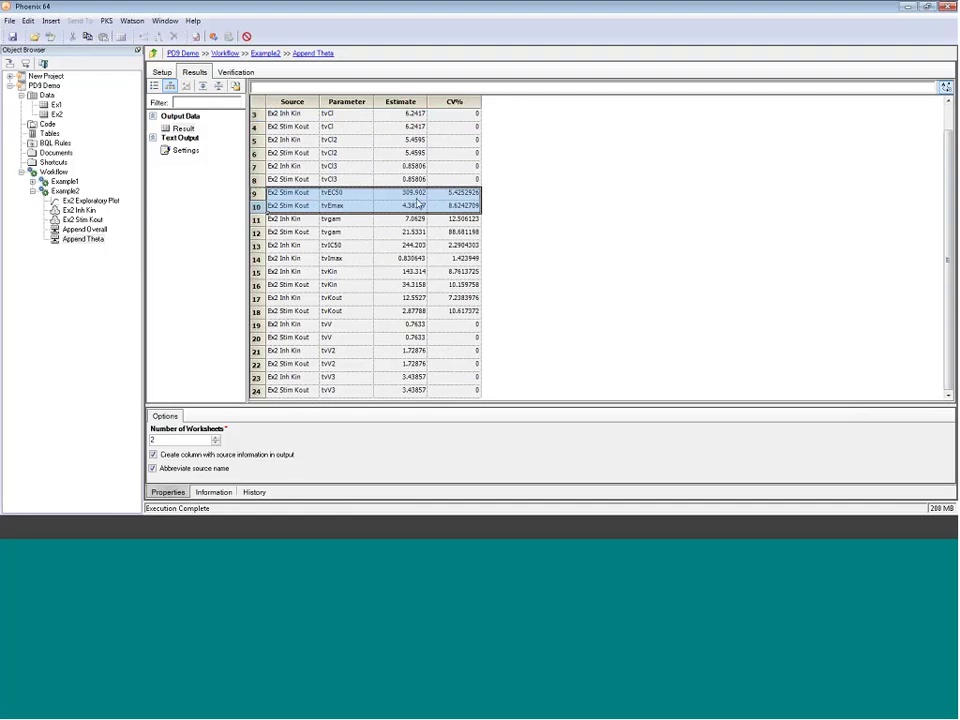
pyautogui.moveTo(466, 245); pyautogui.dragTo(466, 259)
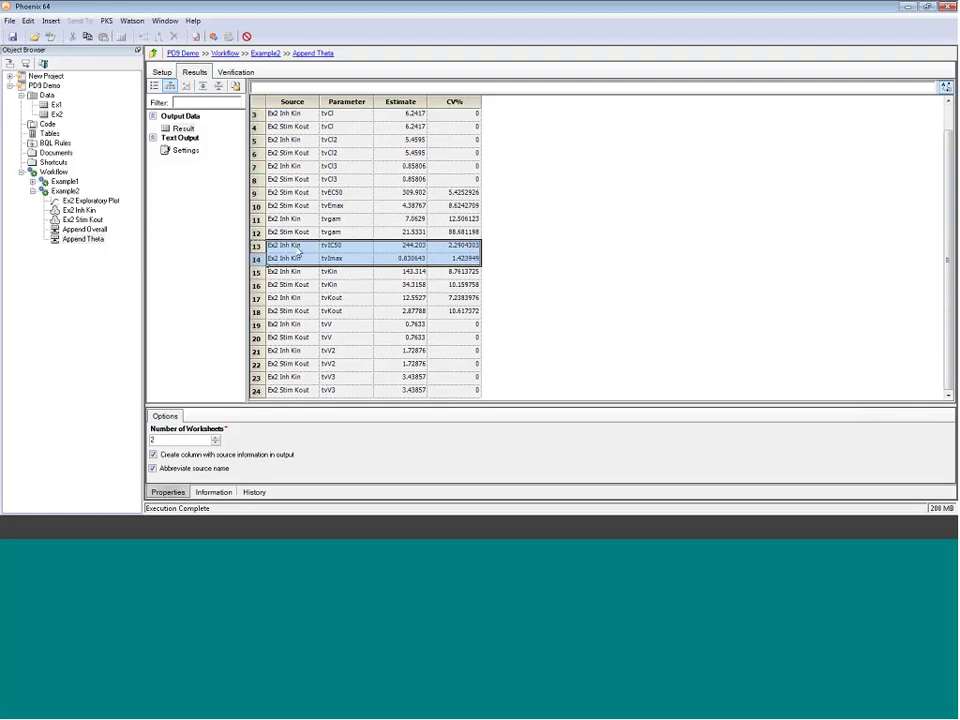
pyautogui.click(457, 193)
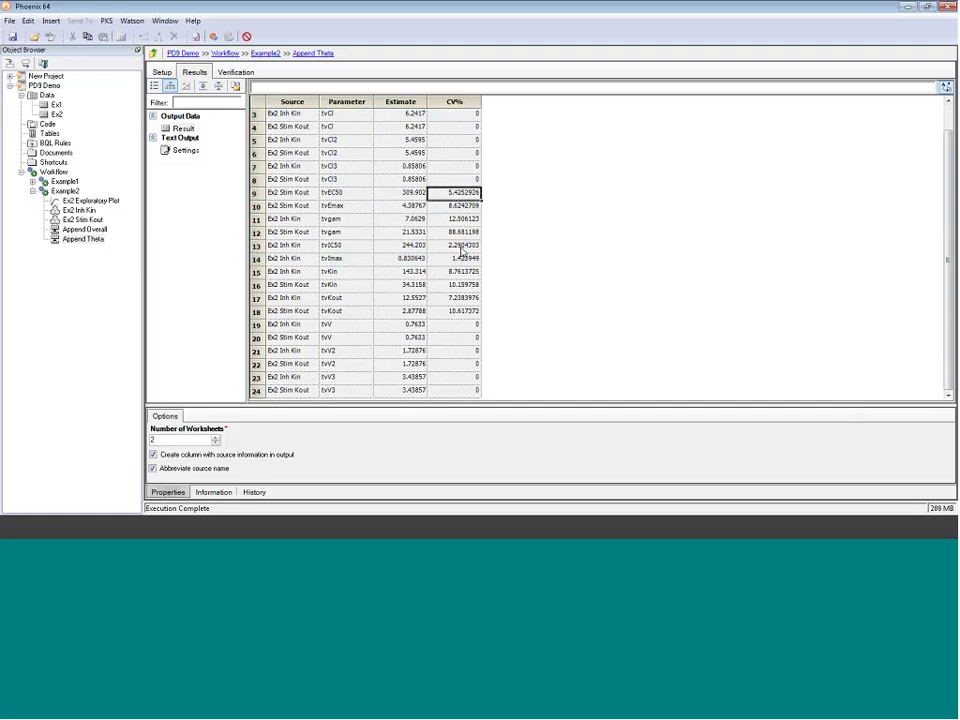
pyautogui.click(461, 246)
pyautogui.click(463, 247)
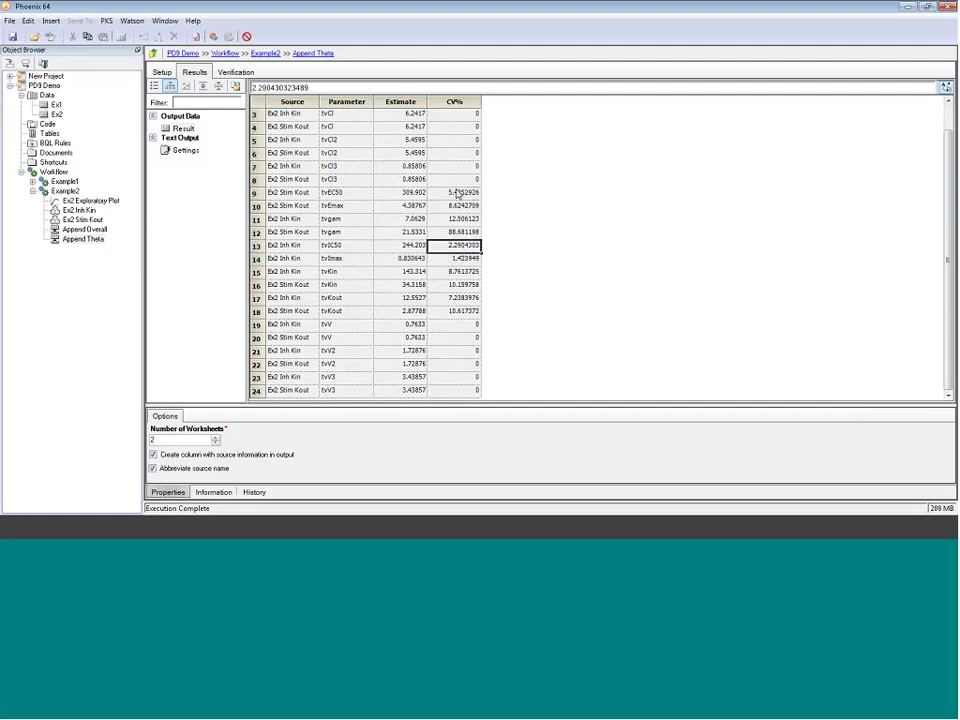
pyautogui.click(461, 195)
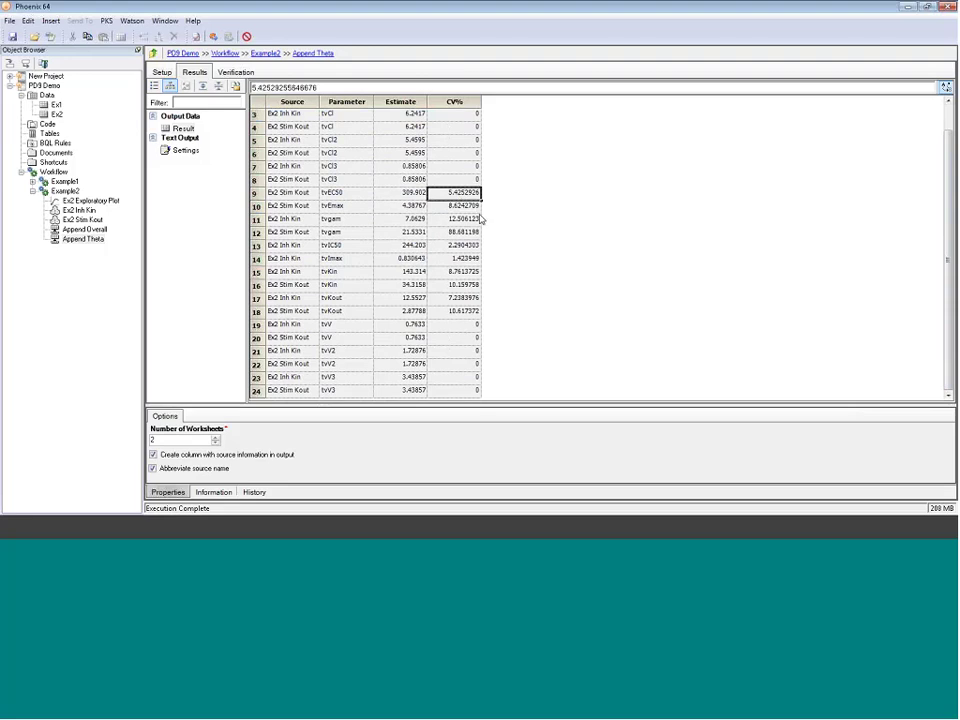
pyautogui.click(456, 206)
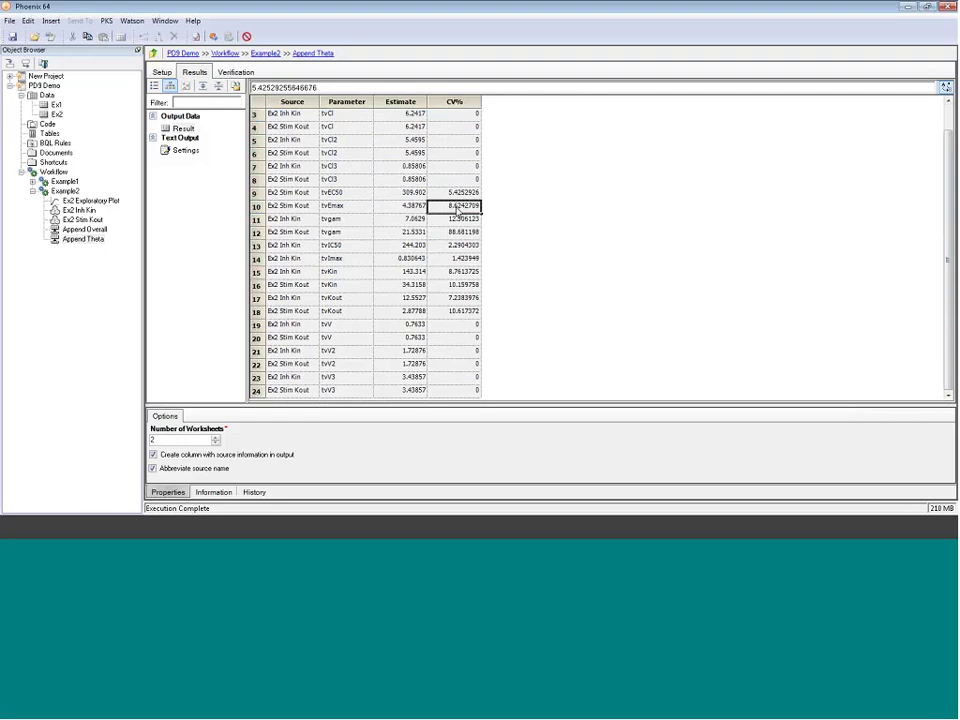
pyautogui.click(456, 259)
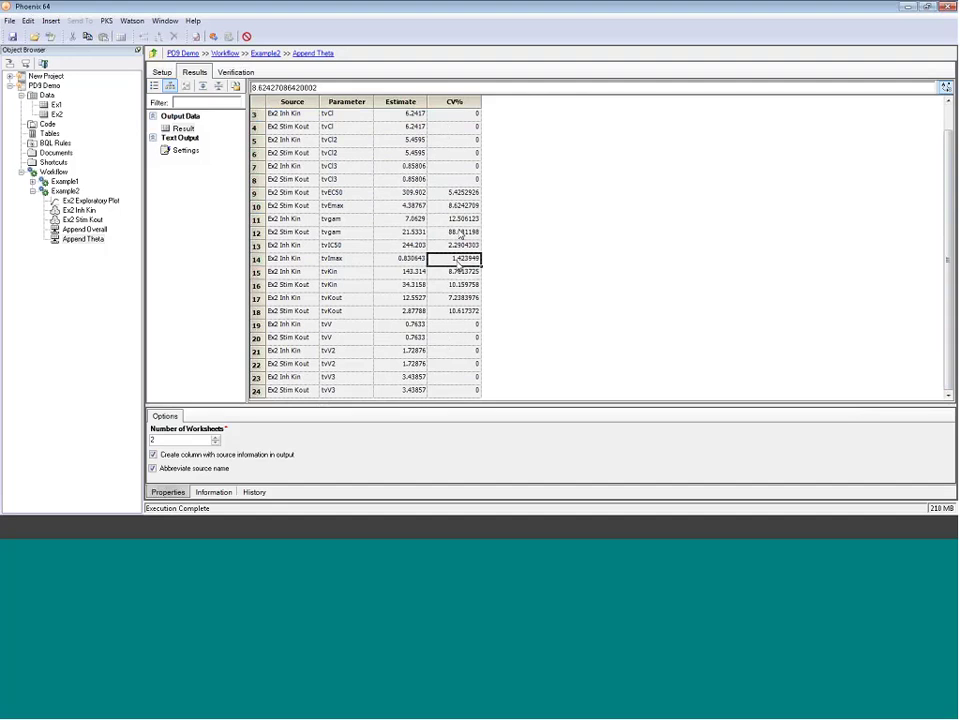
# Compare the tvgam CV% and the tvKin and tvKout rows between the two Example2 models
pyautogui.moveTo(458, 219); pyautogui.dragTo(456, 238)
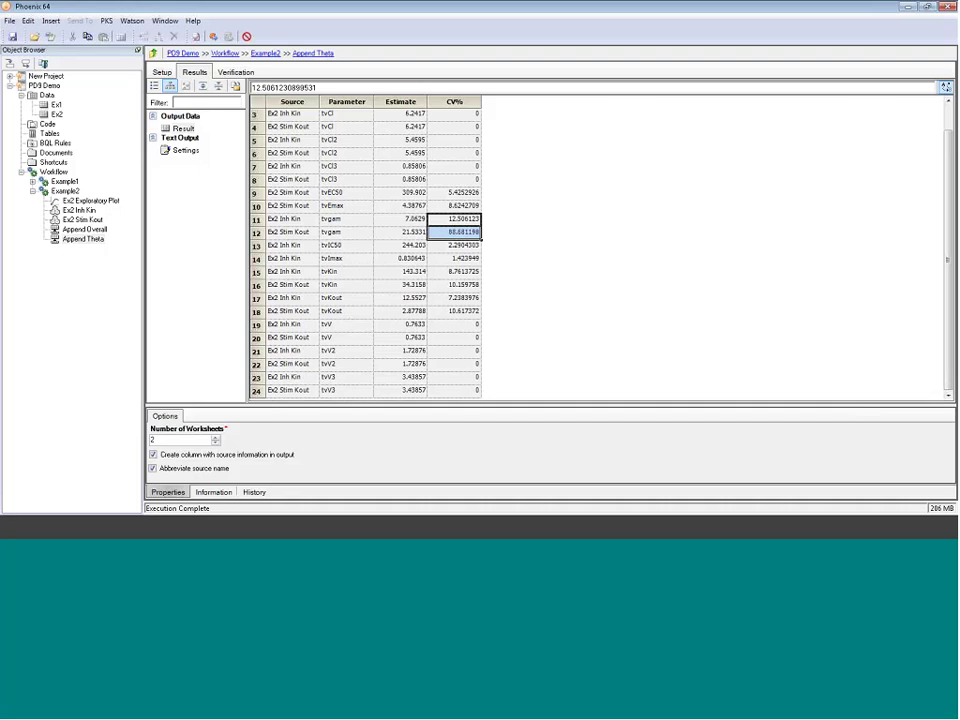
pyautogui.moveTo(256, 271); pyautogui.dragTo(257, 285)
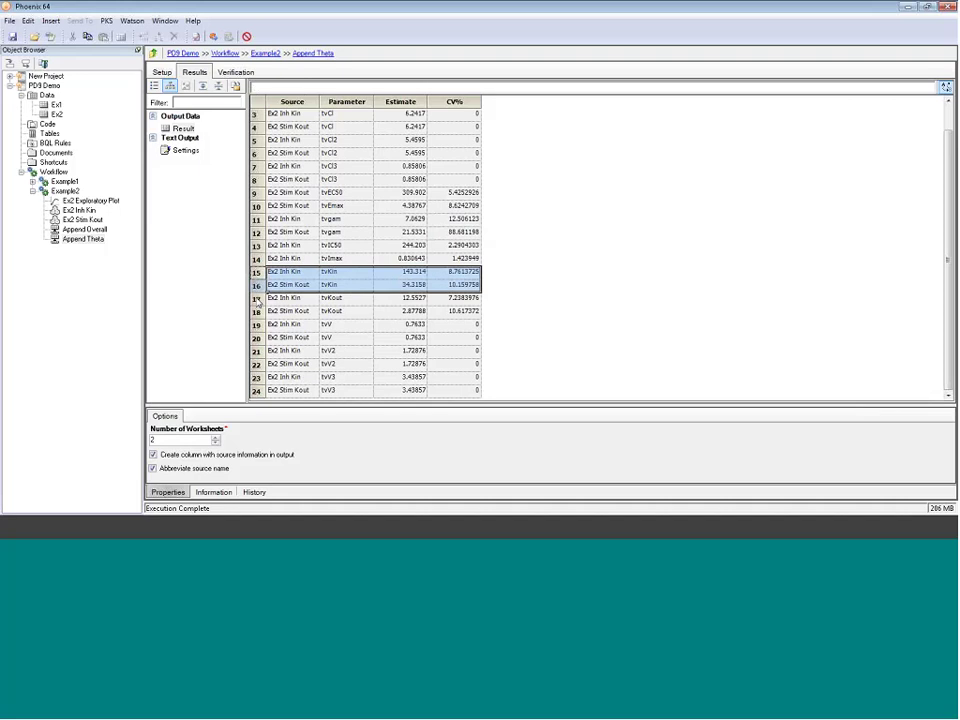
pyautogui.moveTo(257, 300); pyautogui.dragTo(256, 312)
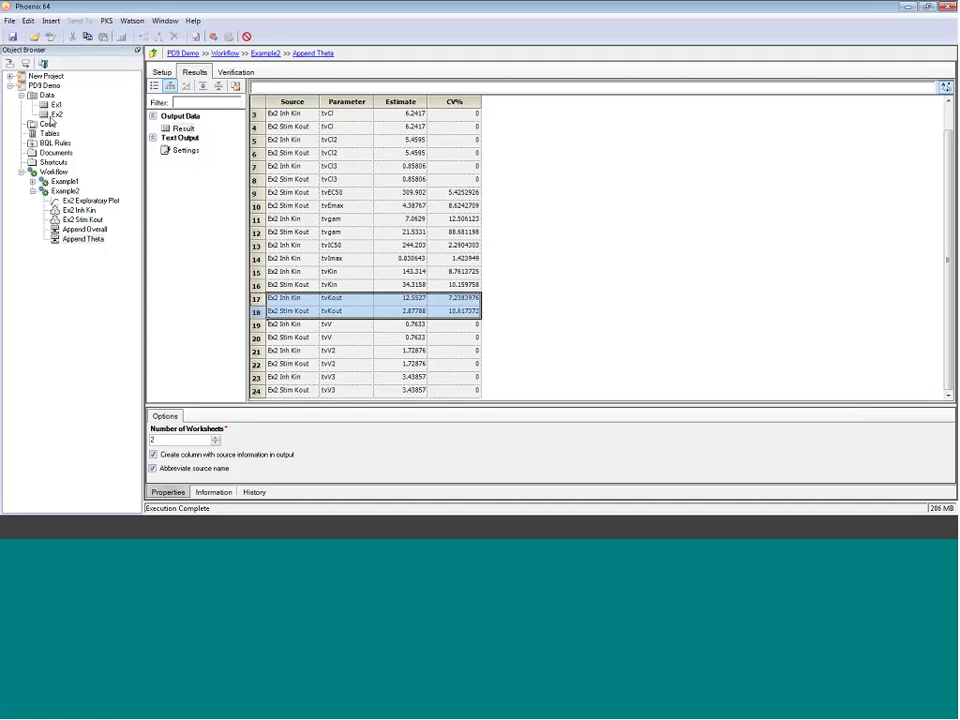
# Try to import the Overlay Plot.wnlt template from the PD9 demo folder into the Ex2 workflow of New Project
pyautogui.click(30, 36)
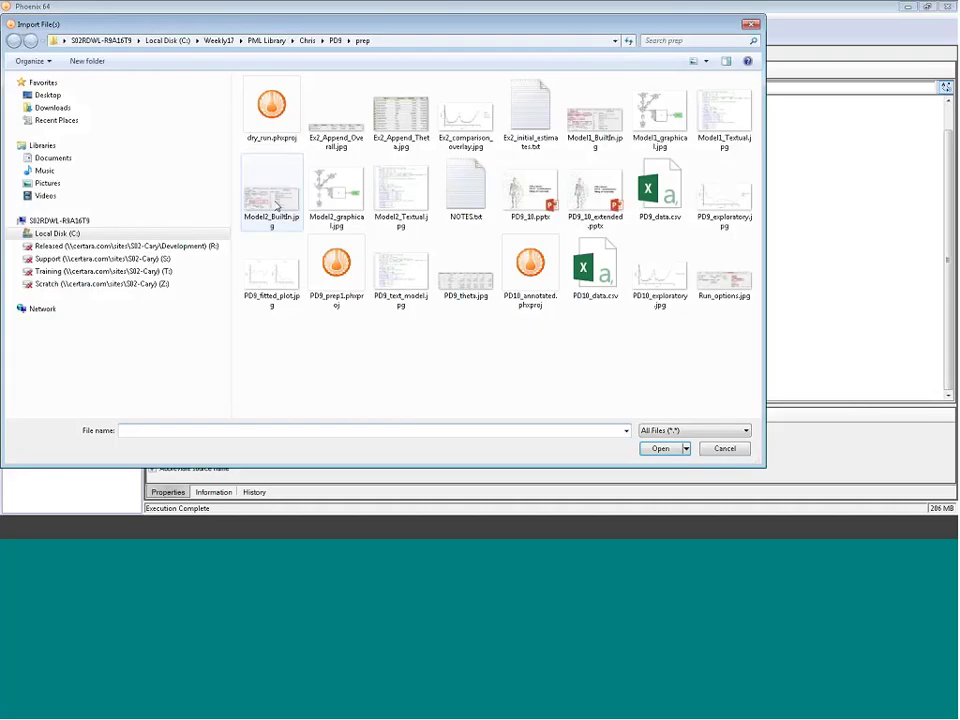
pyautogui.click(336, 40)
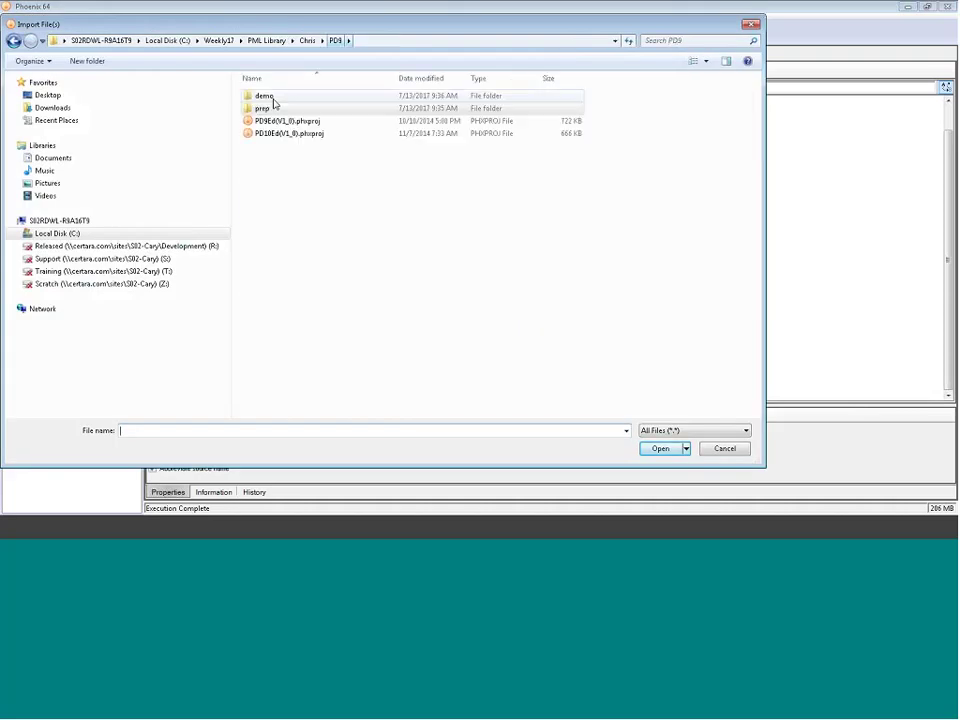
pyautogui.doubleClick(266, 96)
pyautogui.click(308, 159)
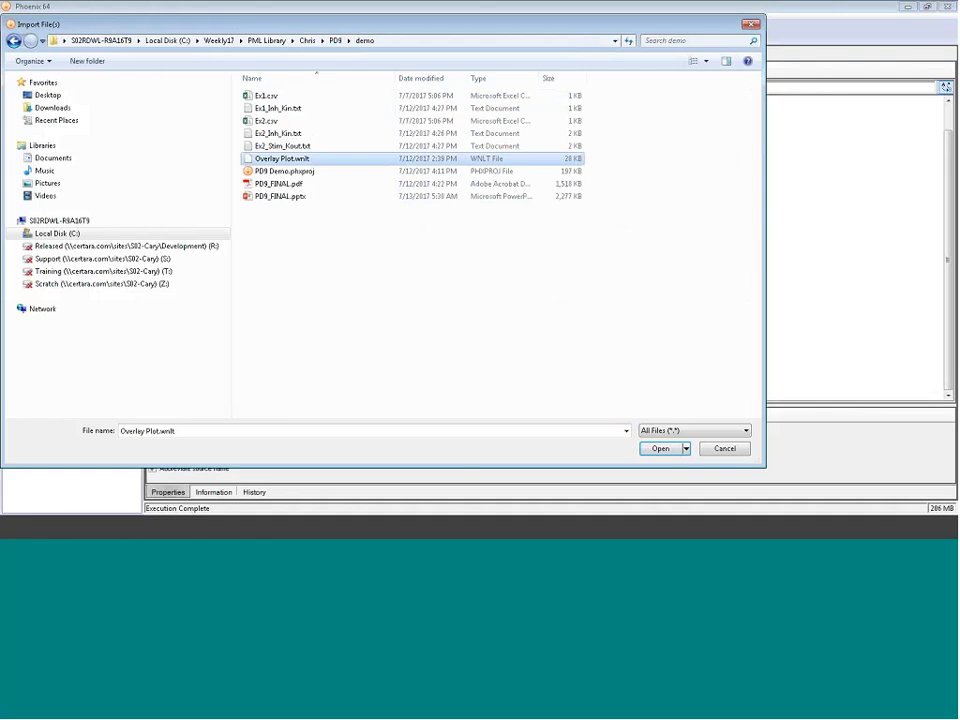
pyautogui.click(660, 448)
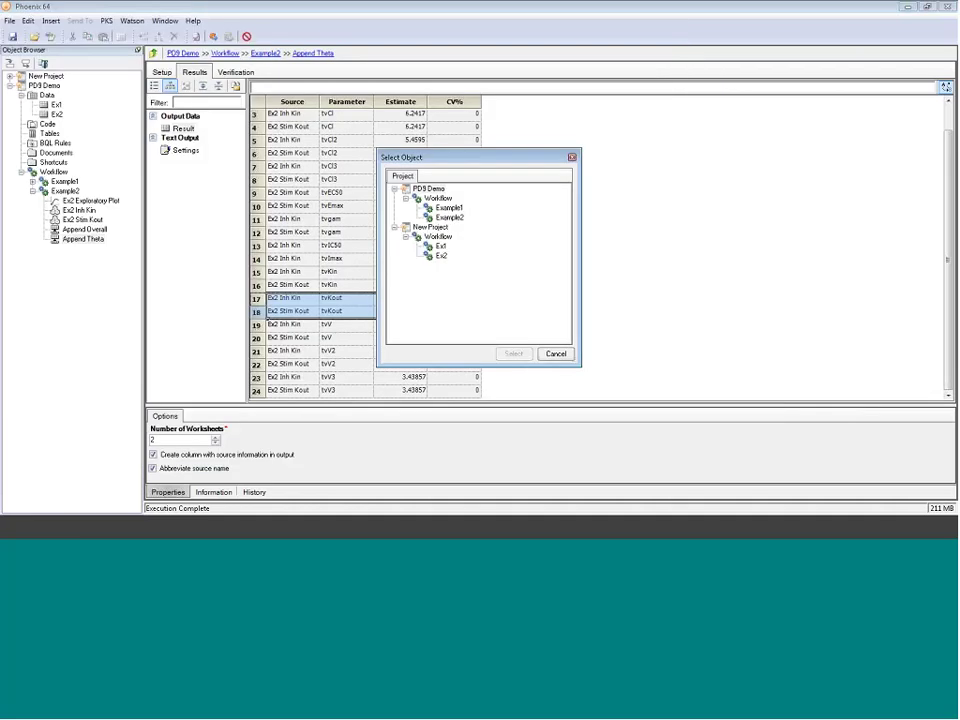
pyautogui.click(441, 255)
pyautogui.click(513, 353)
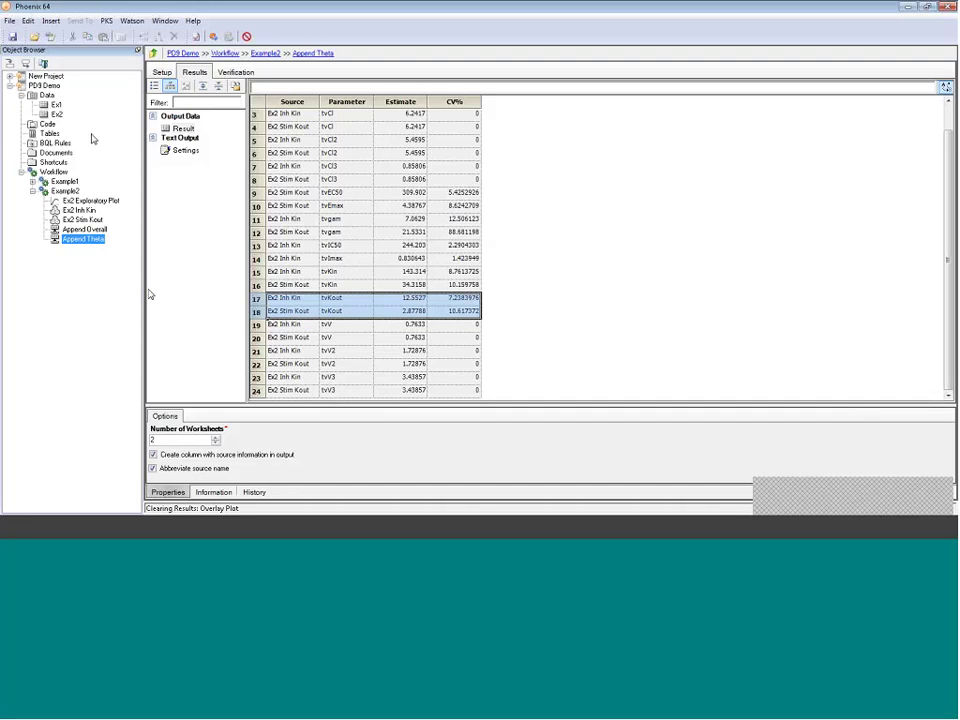
# Try once more to import the Overlay Plot template, choosing the New Project's Ex2 workflow as destination
pyautogui.hotkey('ctrl', 'i')
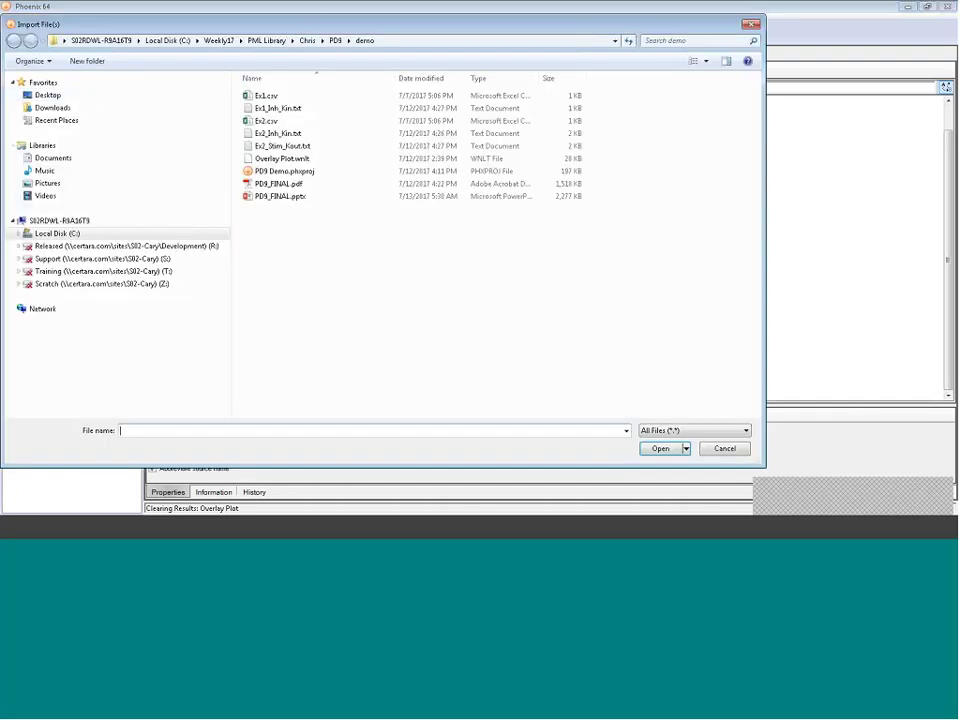
pyautogui.click(744, 449)
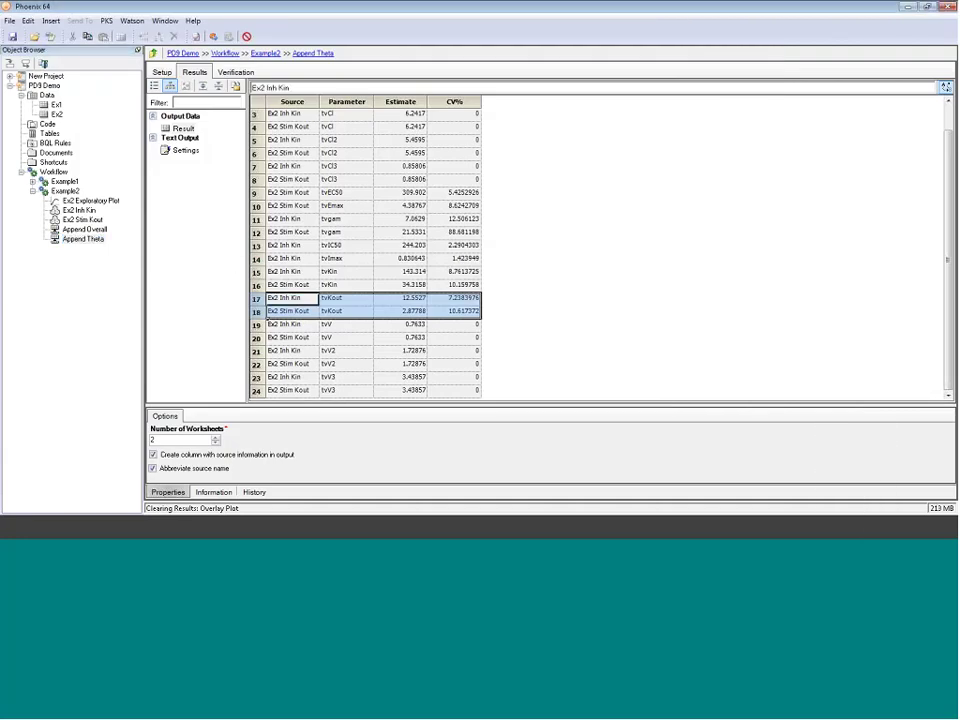
pyautogui.hotkey('ctrl', 'i')
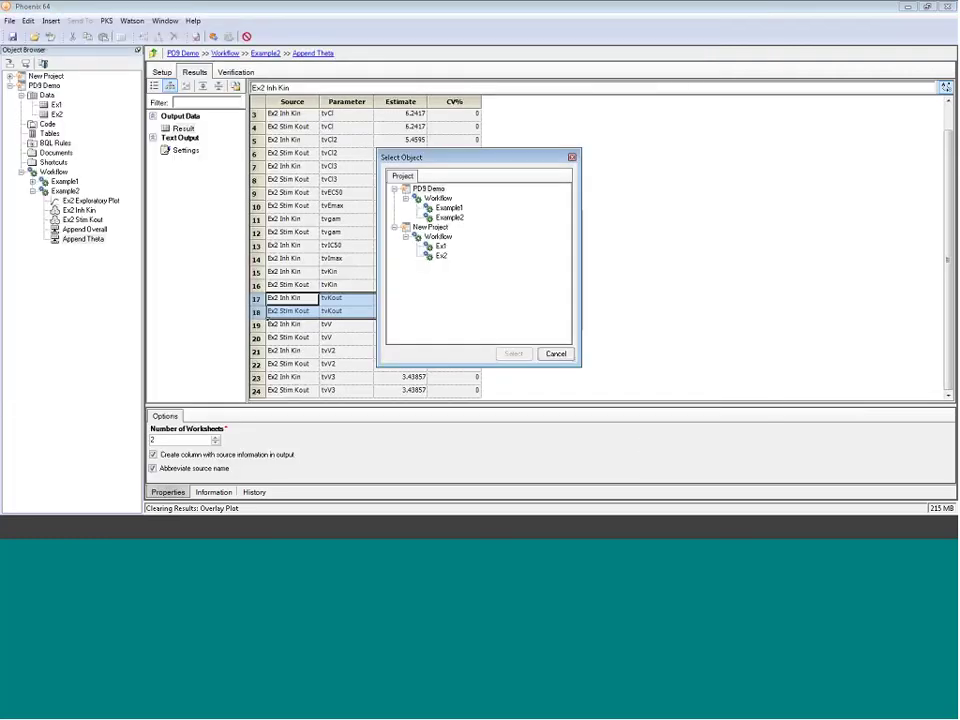
pyautogui.click(440, 255)
pyautogui.click(513, 355)
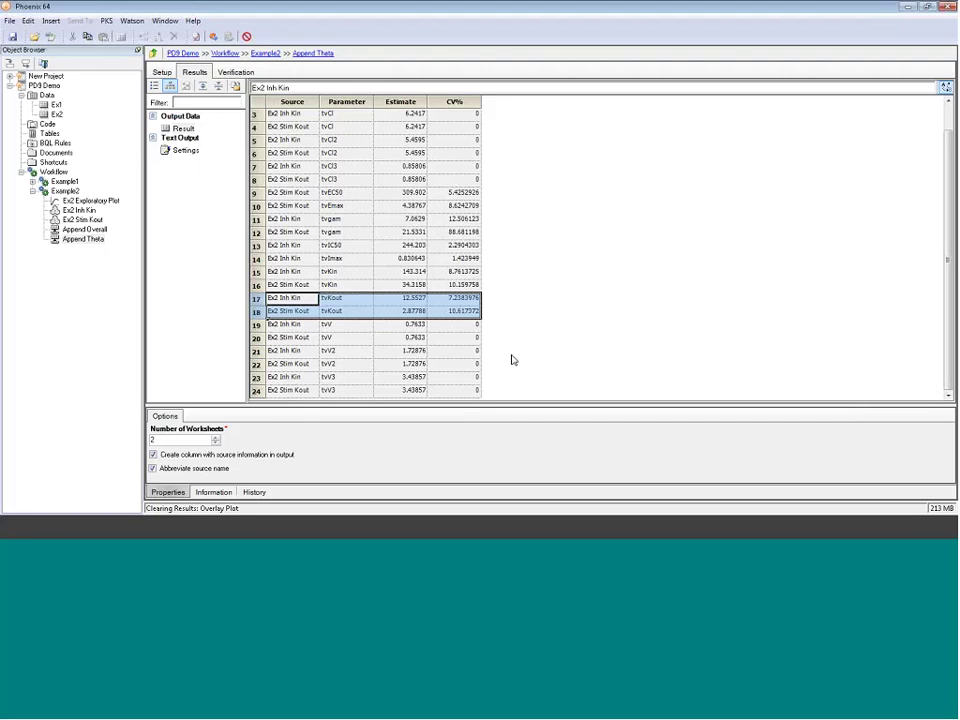
# Send the Ex2 dataset of PD9 Demo to a new XY Plot in the Example2 workflow
pyautogui.rightClick(57, 114)
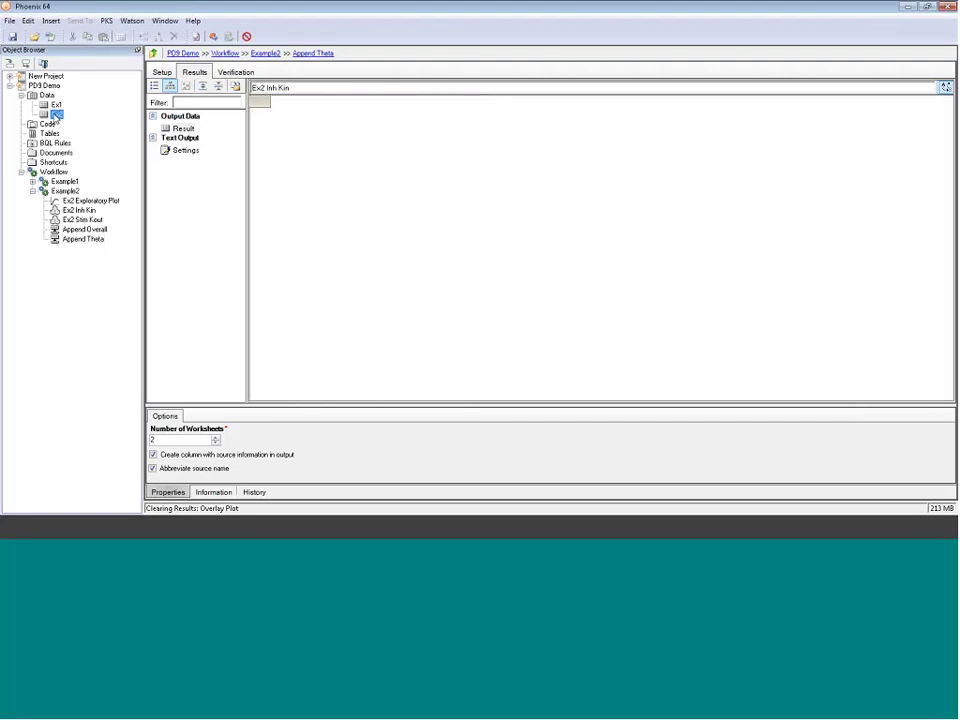
pyautogui.moveTo(80, 126)
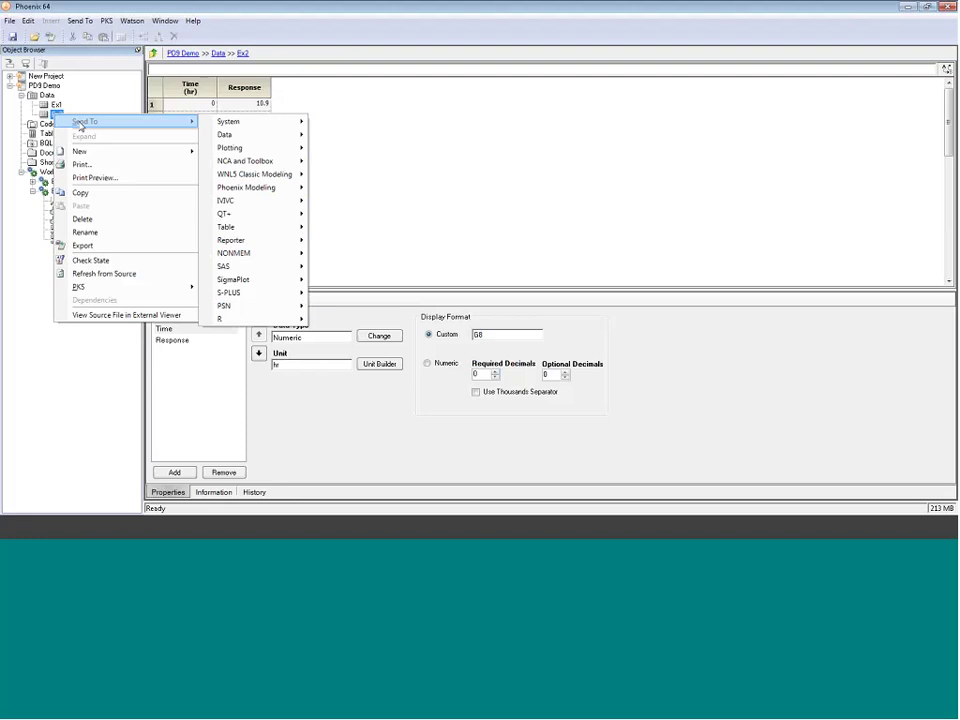
pyautogui.moveTo(240, 147)
pyautogui.click(340, 174)
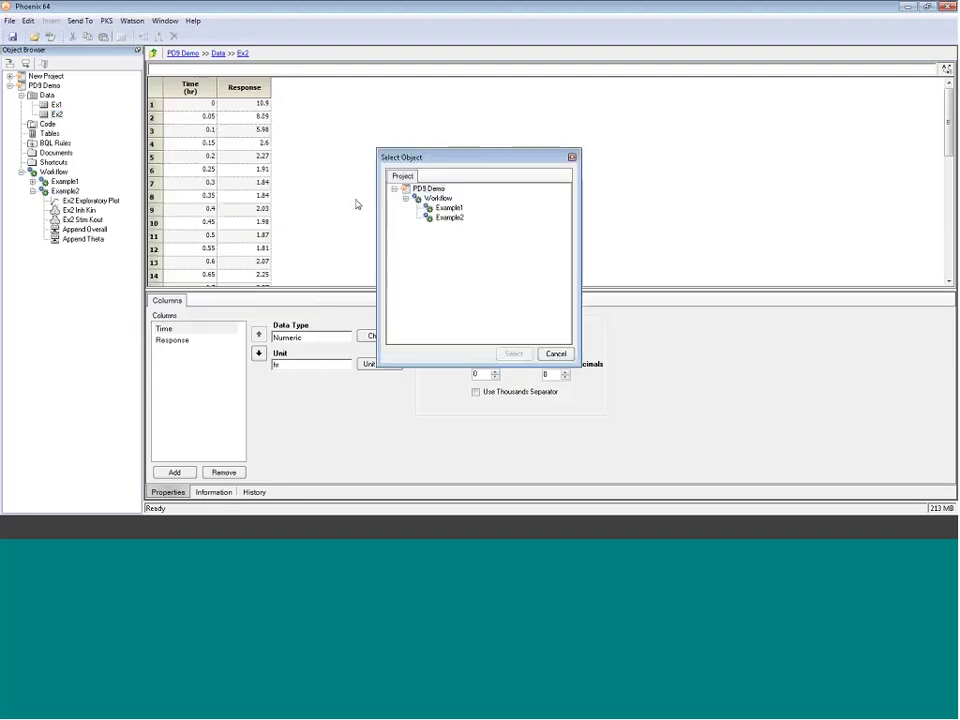
pyautogui.click(513, 353)
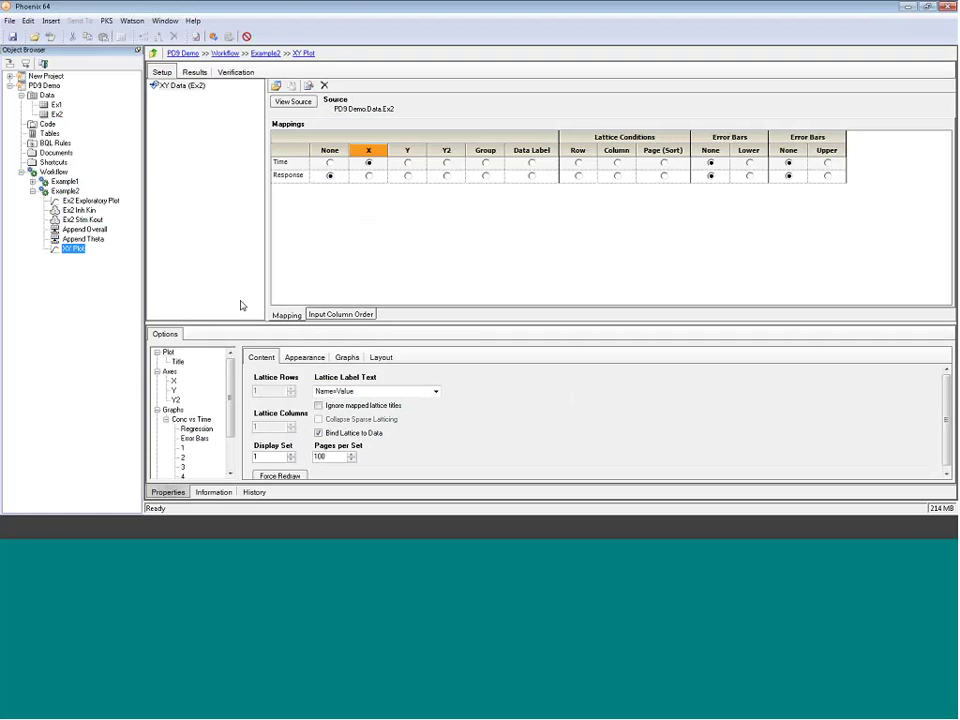
# Rename the new XY Plot object in Example2 as Overlay Plot
pyautogui.click(52, 249)
pyautogui.write('d')
pyautogui.write('veral')
pyautogui.write('y Plot')
pyautogui.press('Return')
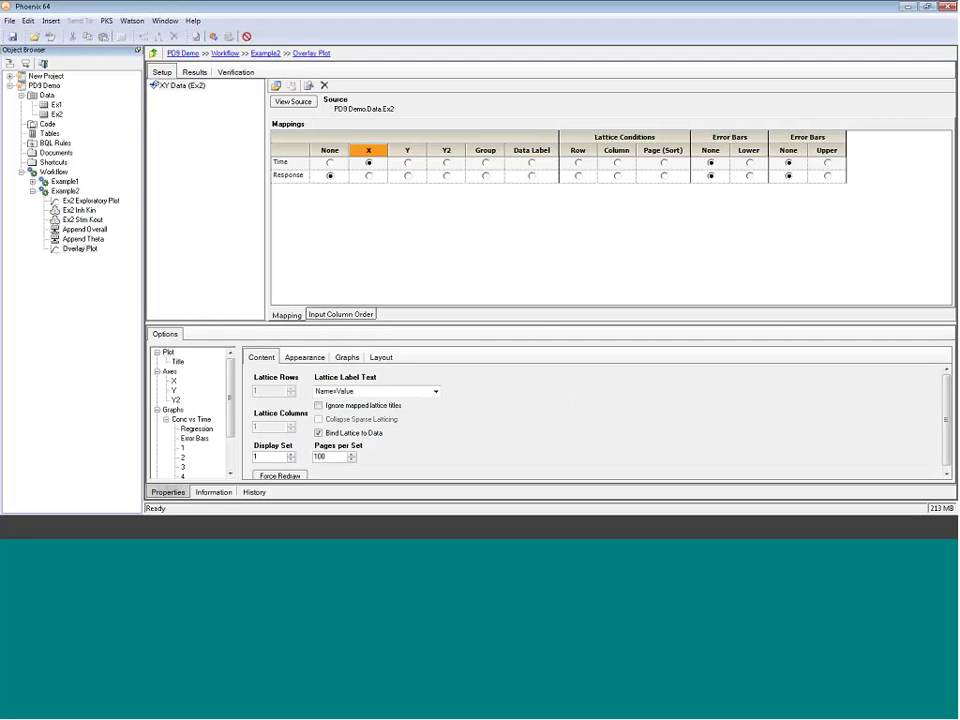
# Map Response to Y in Overlay Plot and hide the lines of the Response vs Time graph
pyautogui.click(407, 175)
pyautogui.moveTo(423, 325); pyautogui.dragTo(423, 256)
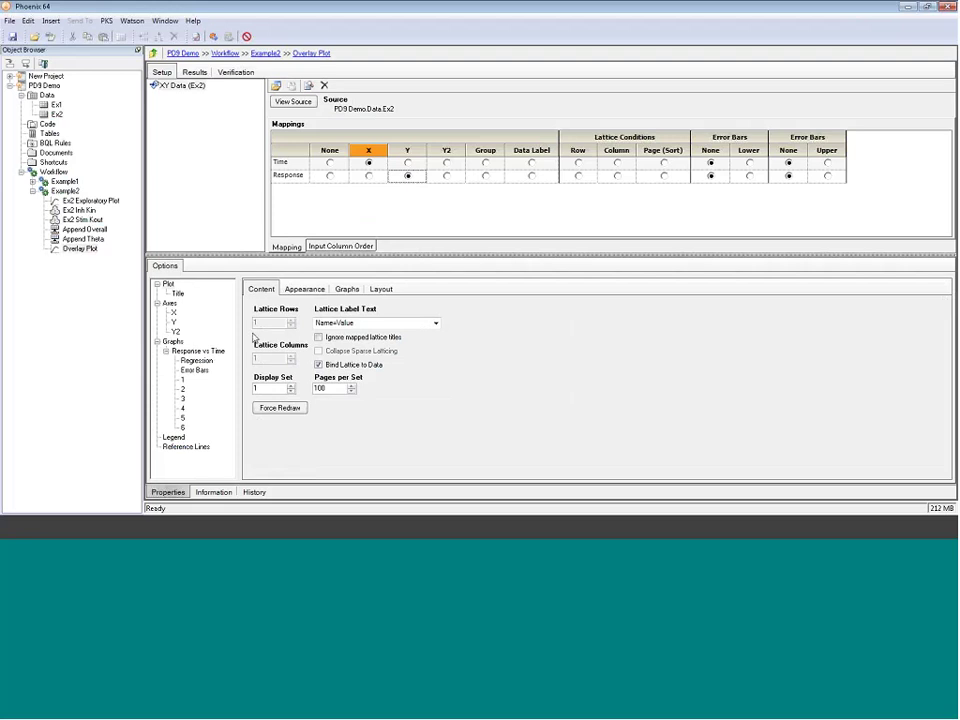
pyautogui.click(197, 351)
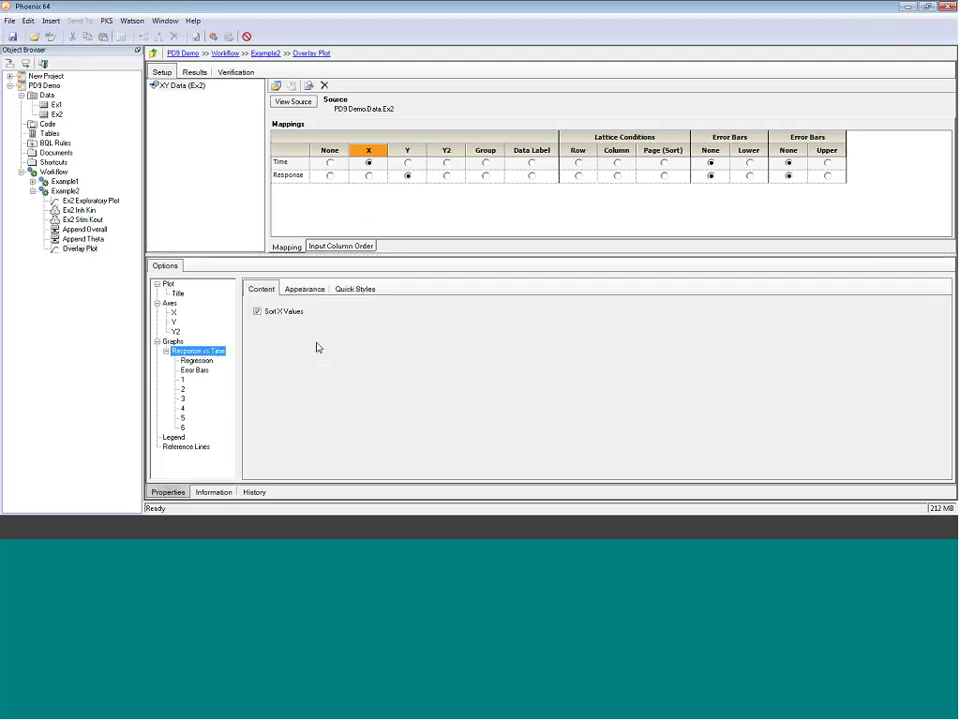
pyautogui.click(350, 290)
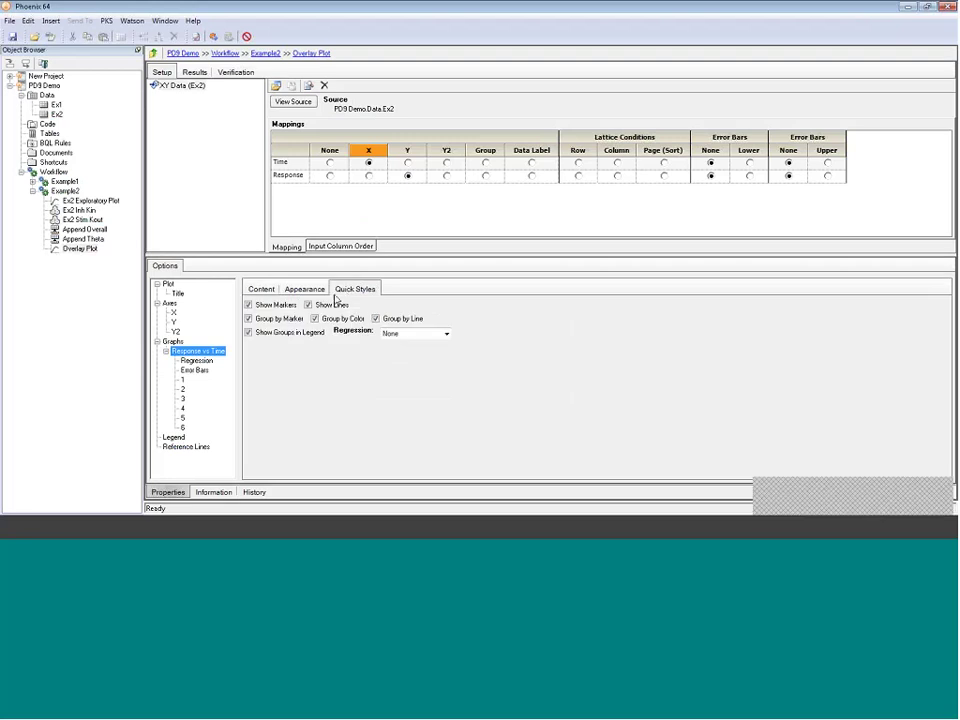
pyautogui.click(330, 304)
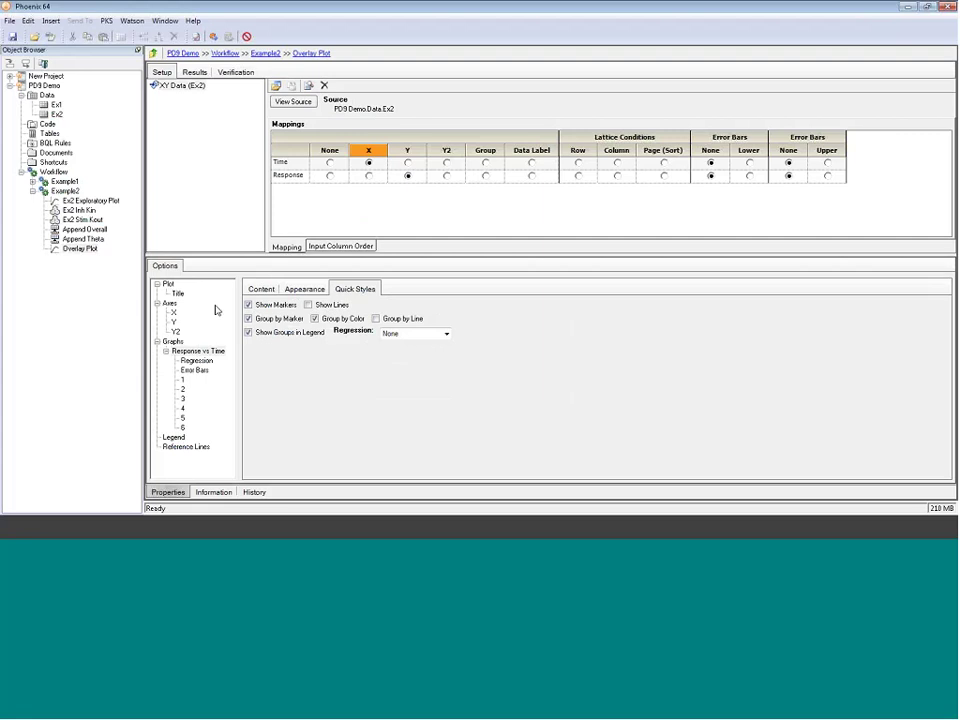
# Rename the Response vs Time graph in the Overlay Plot as Observed Response
pyautogui.click(168, 284)
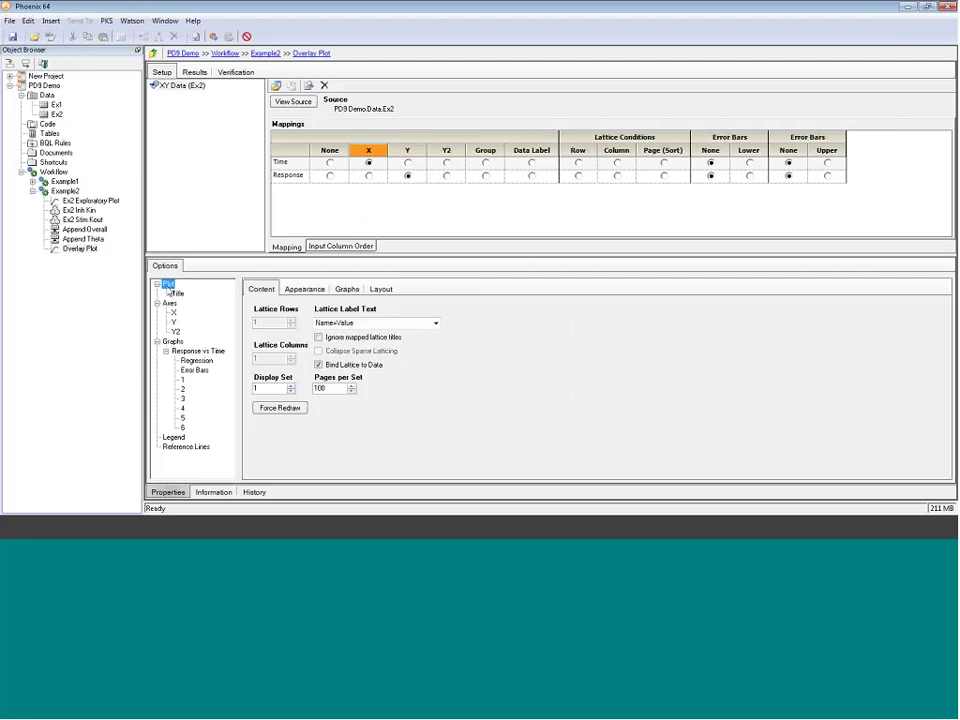
pyautogui.click(347, 289)
pyautogui.click(287, 310)
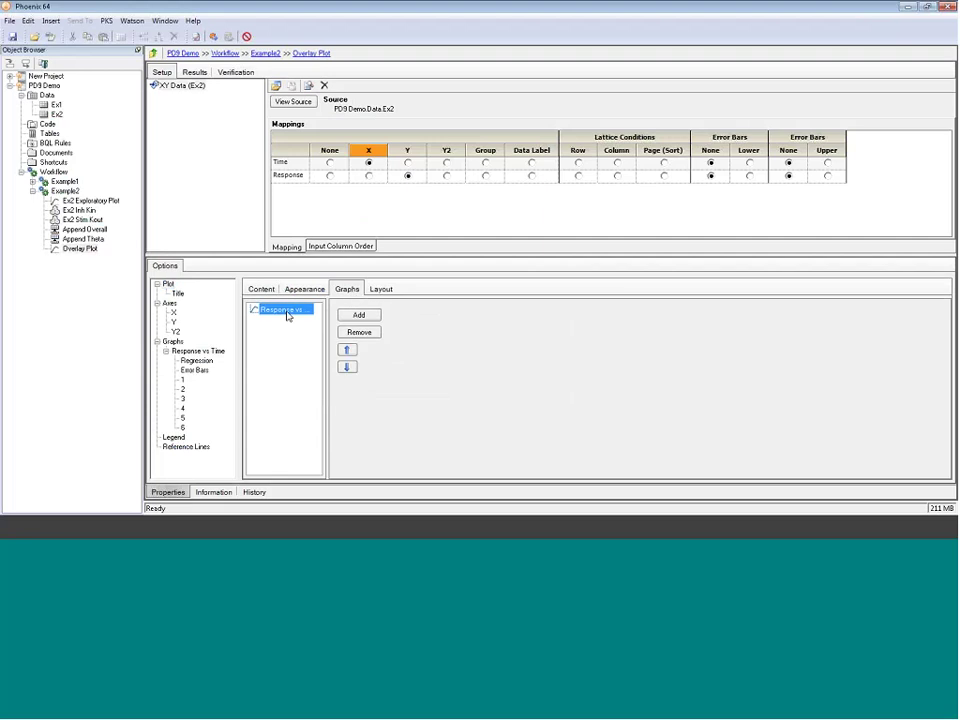
pyautogui.click(305, 312)
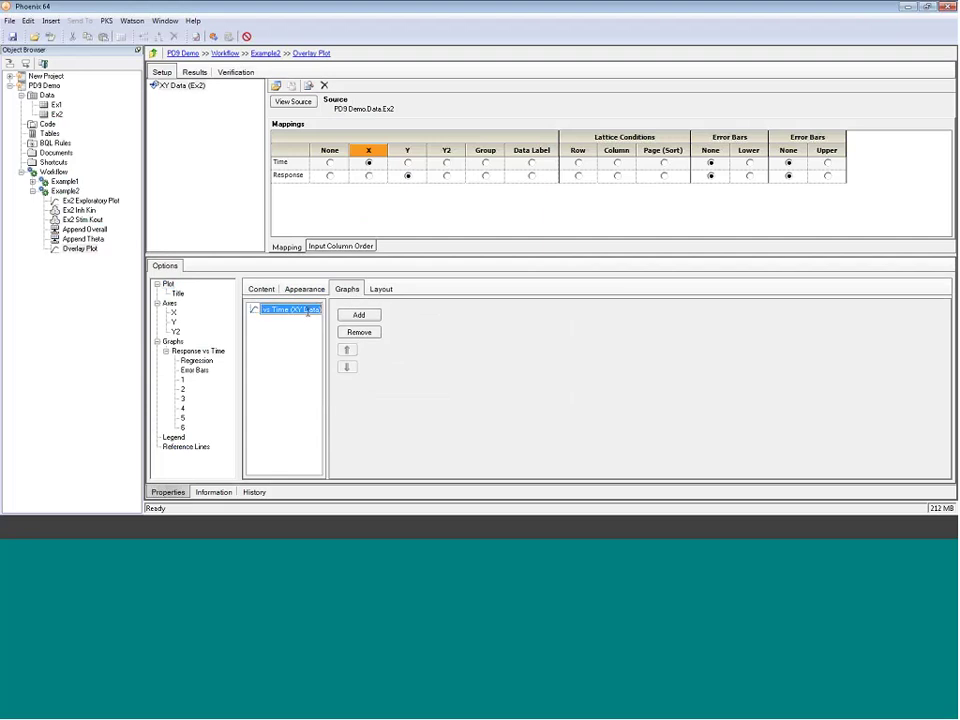
pyautogui.write('Observ')
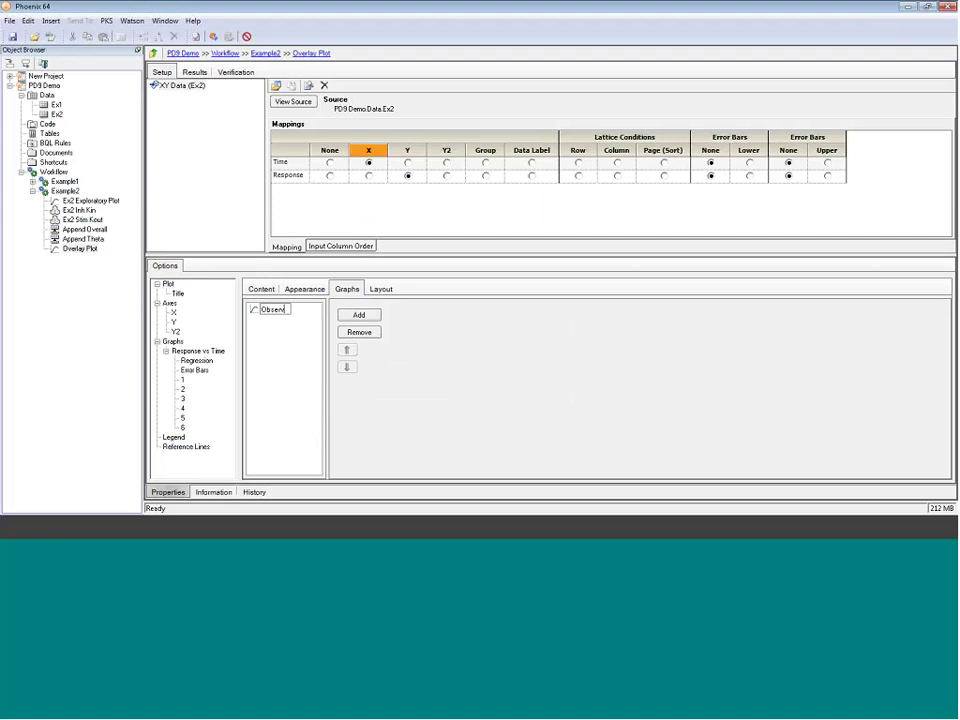
pyautogui.write('ed')
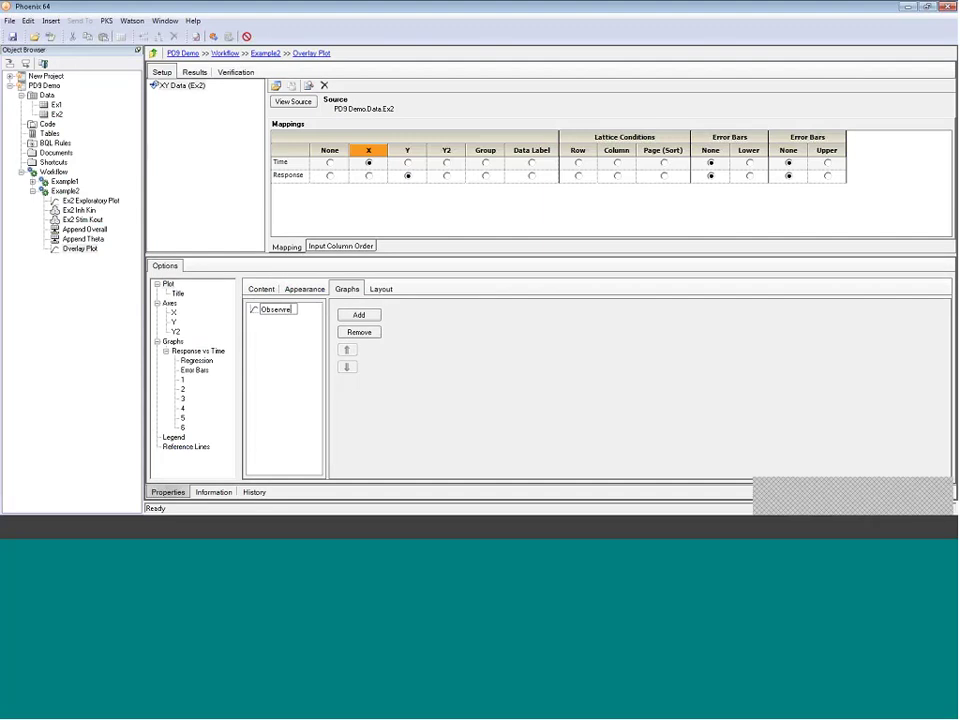
pyautogui.write(' Resp')
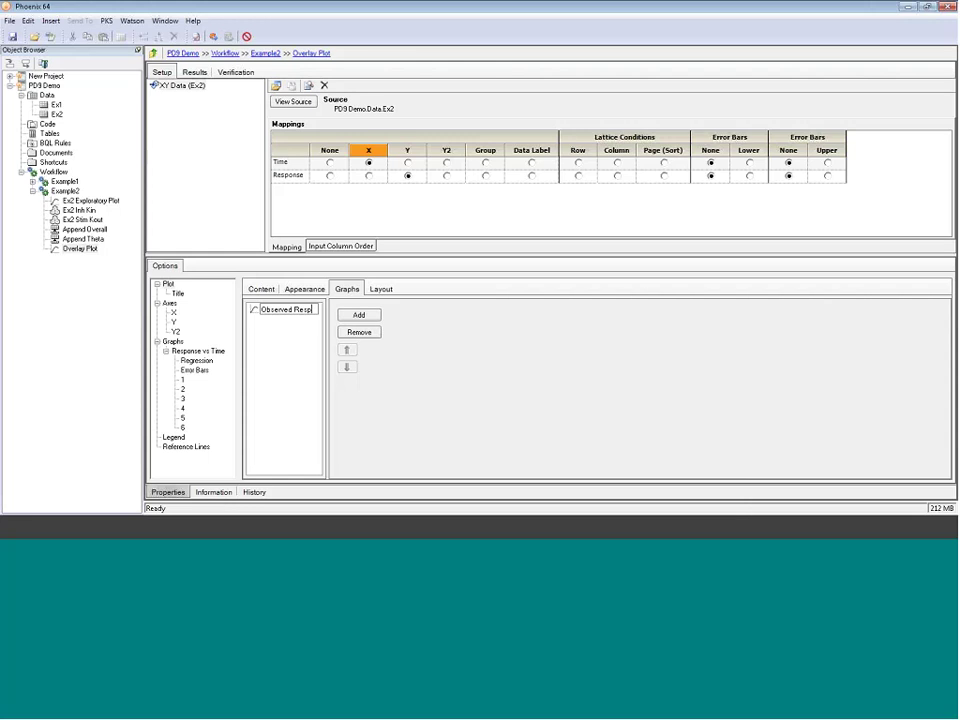
pyautogui.write('onse')
pyautogui.press('Return')
# Add a second graph to the Overlay Plot and name it Inh Kin
pyautogui.click(358, 314)
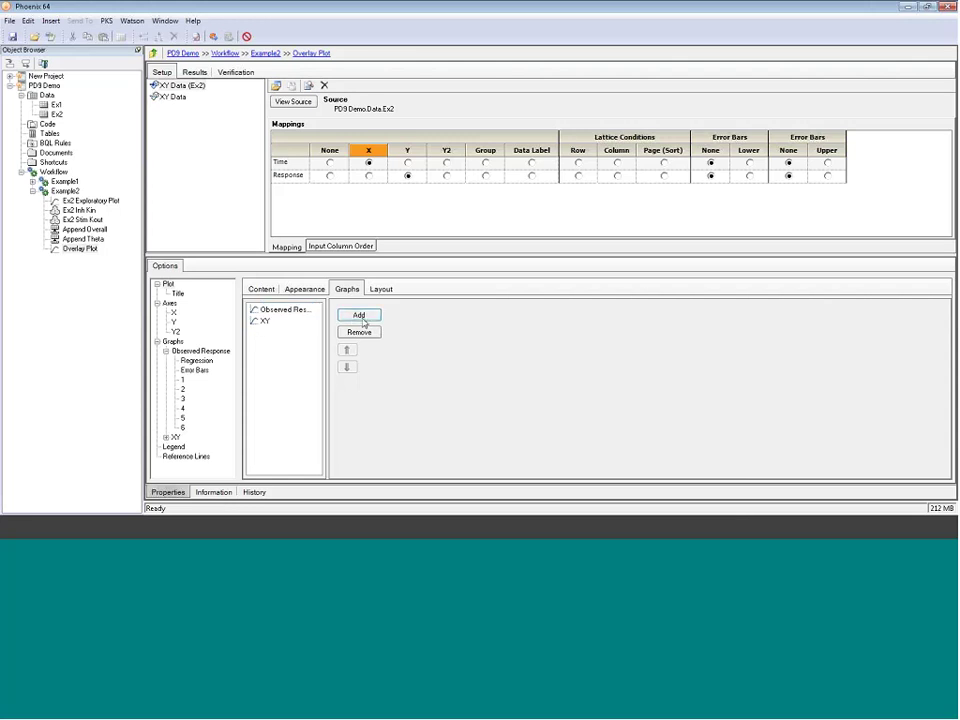
pyautogui.click(266, 321)
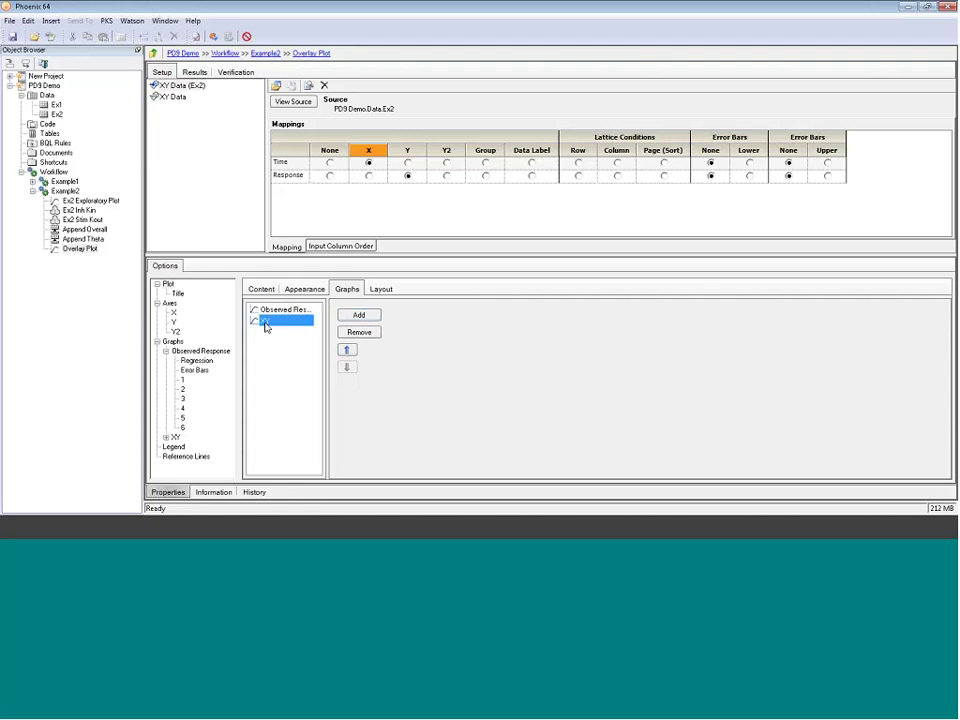
pyautogui.click(267, 323)
pyautogui.write('Inh')
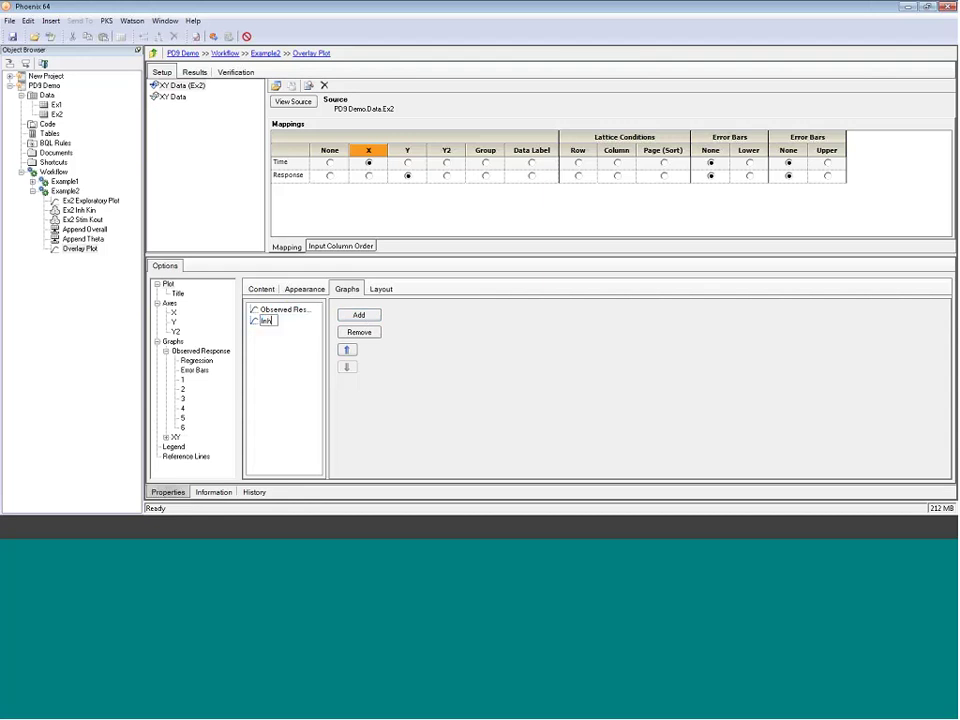
pyautogui.write(' Kin')
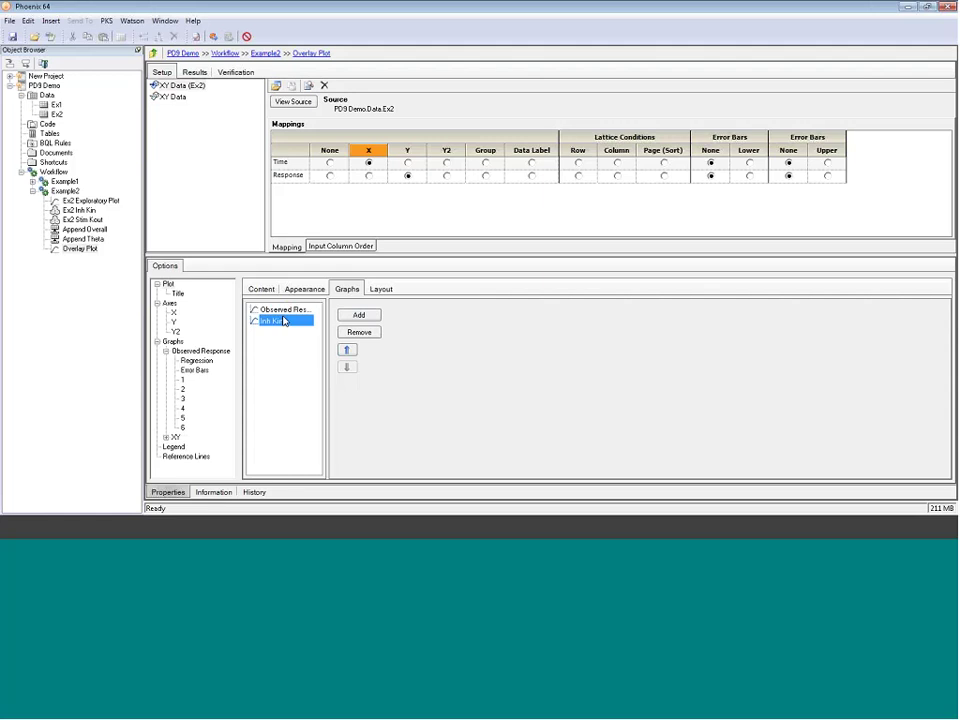
# Add a third graph to the Overlay Plot and name it Stim Kout
pyautogui.click(359, 315)
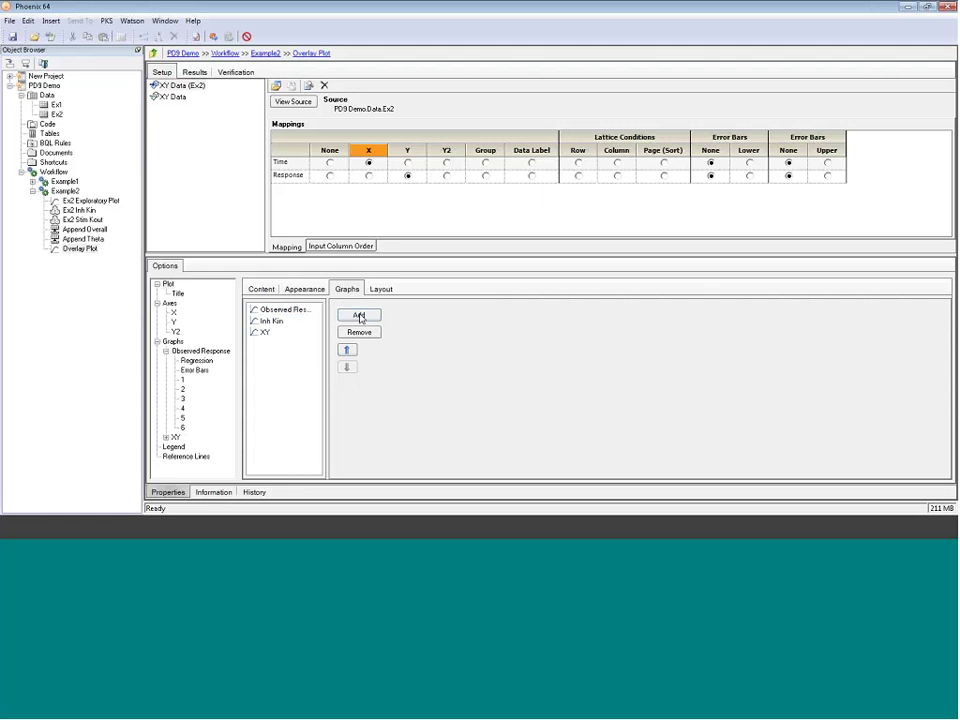
pyautogui.click(267, 334)
pyautogui.click(268, 334)
pyautogui.write('Stim Ko')
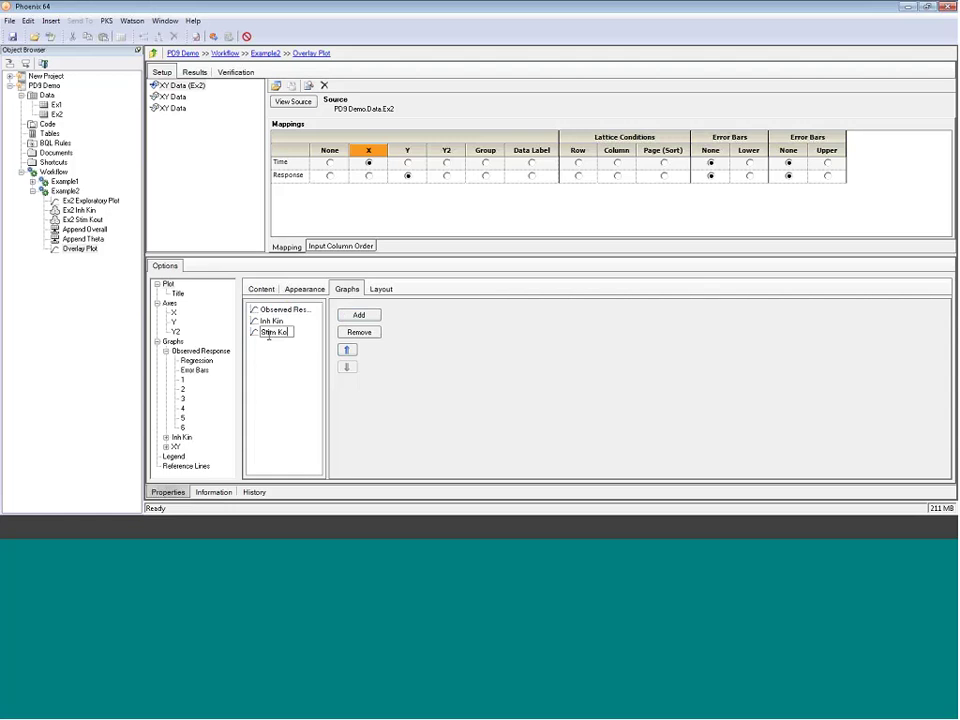
pyautogui.write('ut')
pyautogui.press('Return')
# Source the second XY Data input from Table01 of Ex2 Inh Kin, mapping time to X and E to Y
pyautogui.click(173, 97)
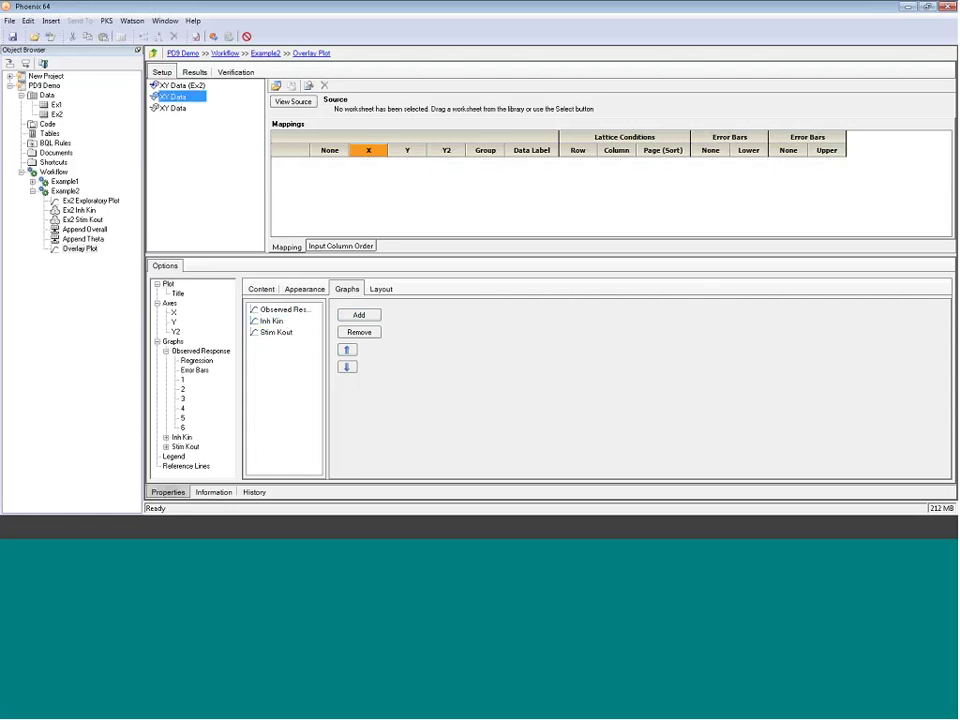
pyautogui.click(275, 87)
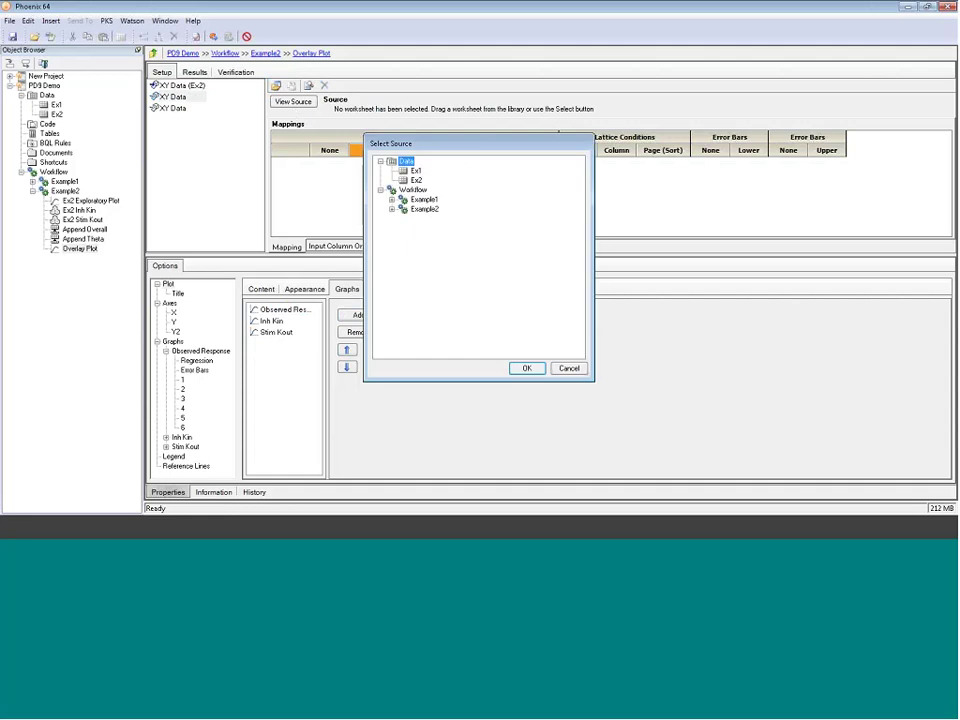
pyautogui.click(391, 209)
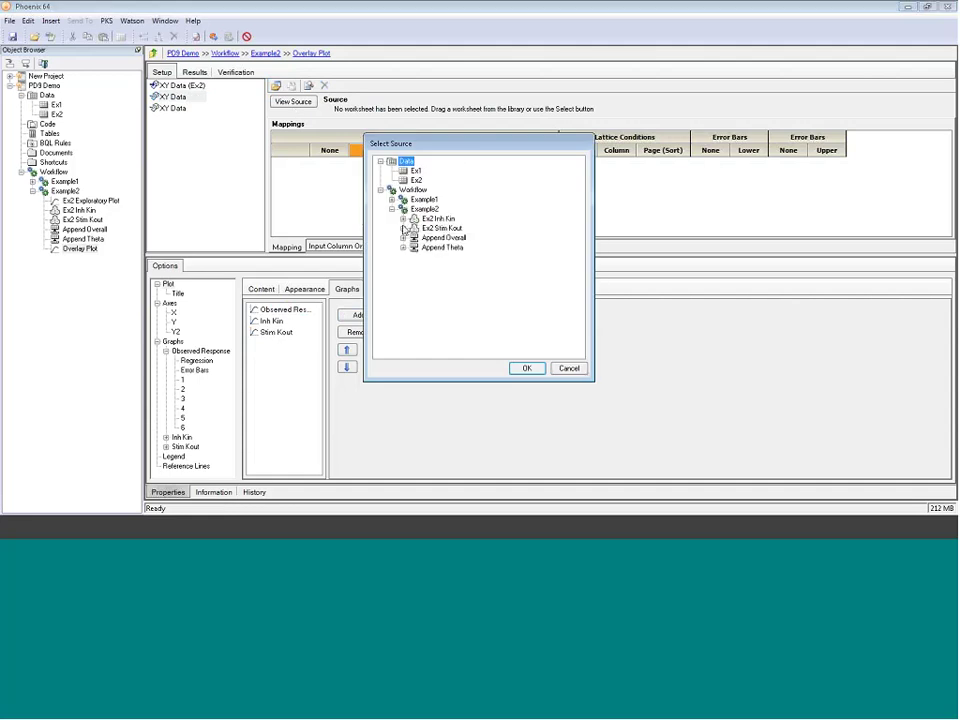
pyautogui.click(403, 220)
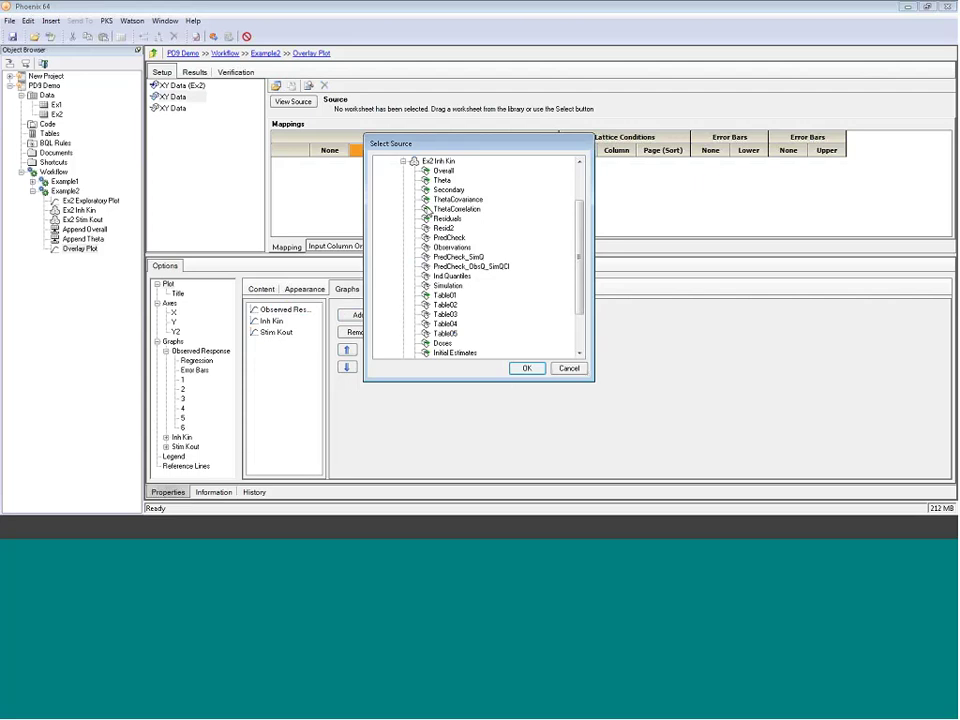
pyautogui.scroll(-4, 470, 260)
pyautogui.click(444, 210)
pyautogui.click(526, 368)
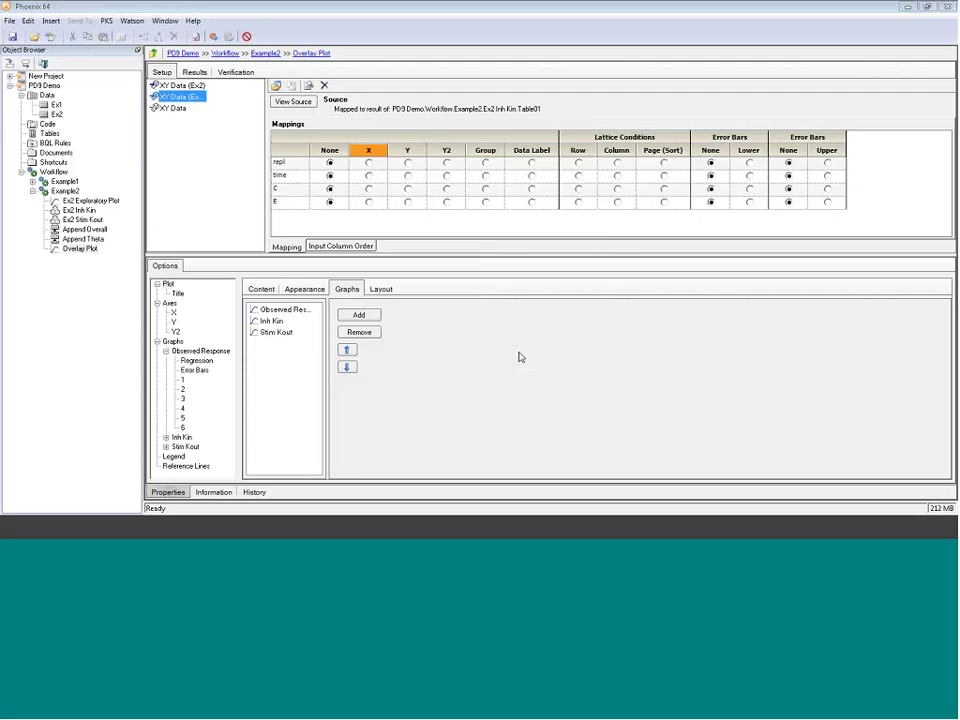
pyautogui.click(368, 175)
pyautogui.click(407, 202)
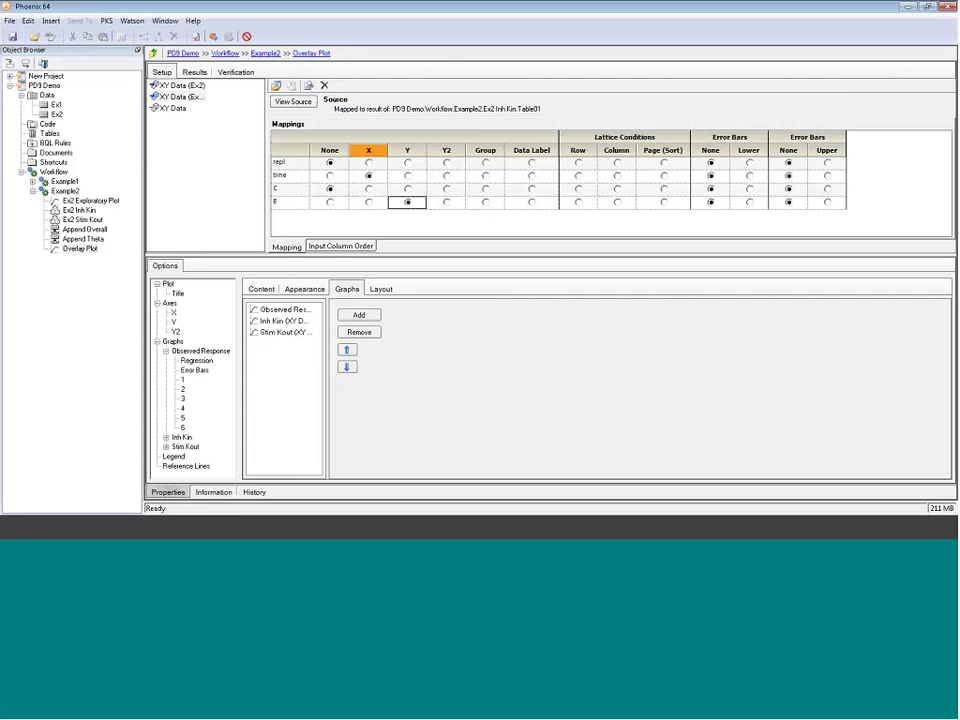
# Hide the Inh Kin graph's markers, turn off its grouping by marker, and set its line color to red
pyautogui.click(181, 437)
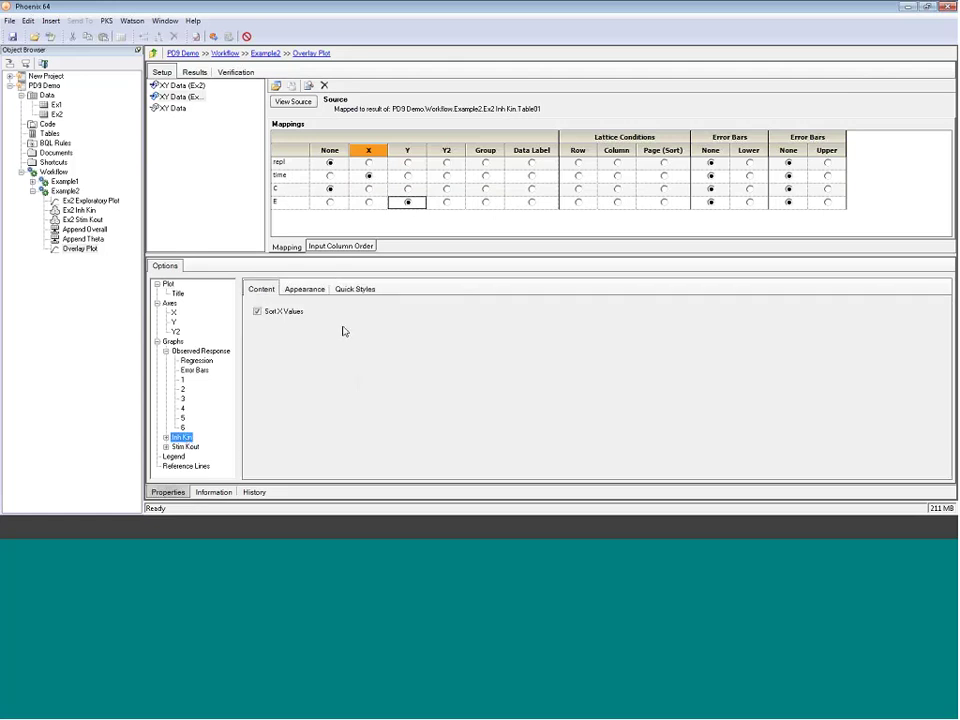
pyautogui.click(355, 289)
pyautogui.click(248, 304)
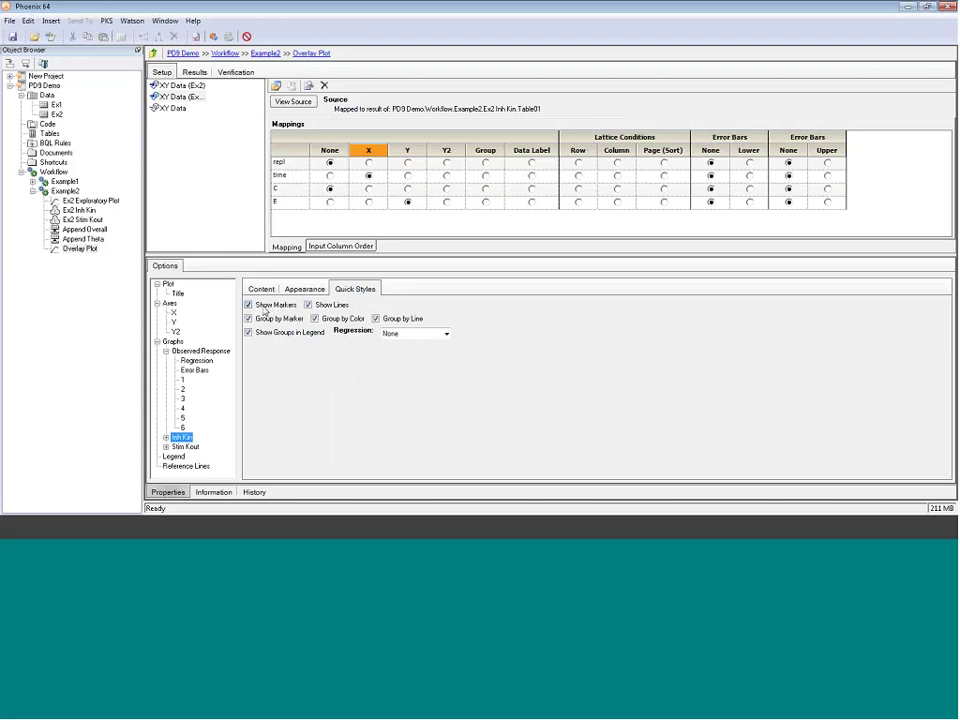
pyautogui.click(248, 318)
pyautogui.click(301, 289)
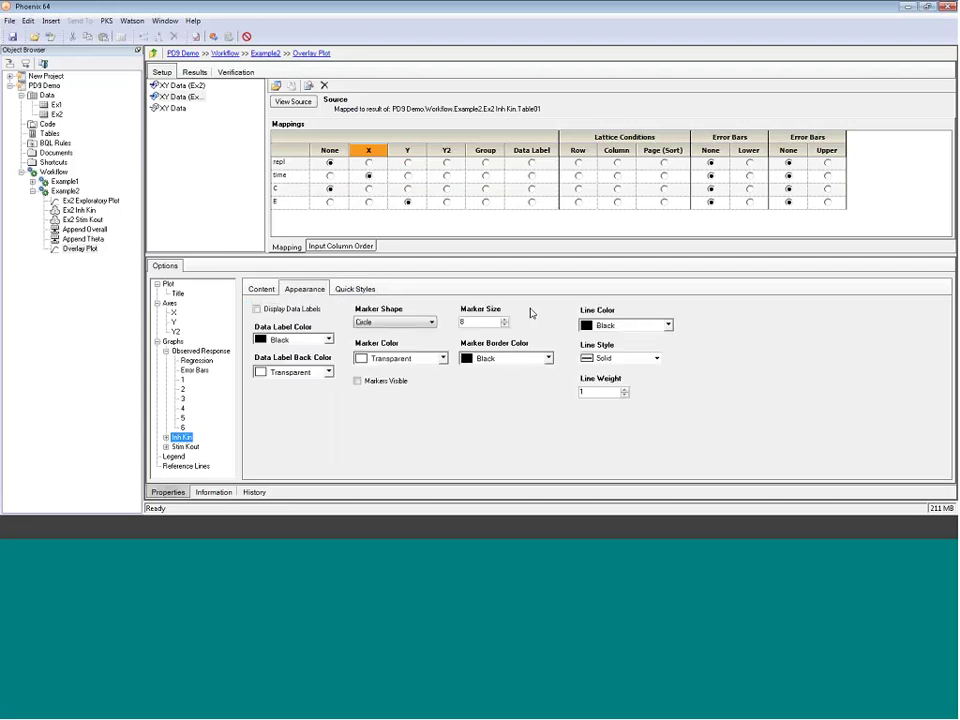
pyautogui.click(668, 326)
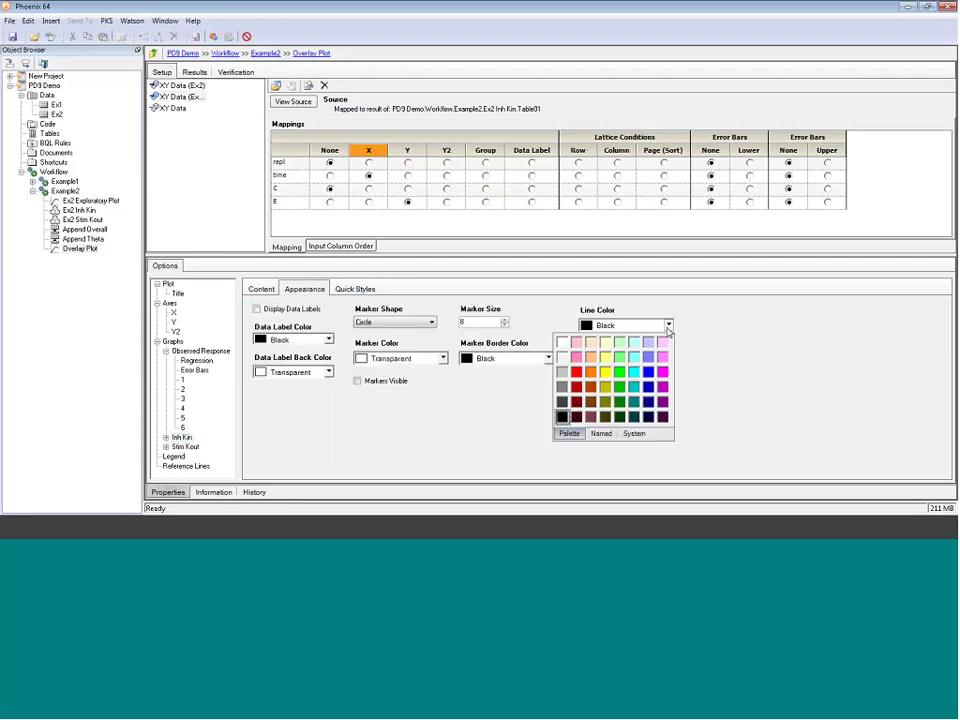
pyautogui.click(576, 371)
# Source the third XY Data input from Table01 of Ex2 Stim Kout, mapping time to X and E to Y
pyautogui.click(172, 107)
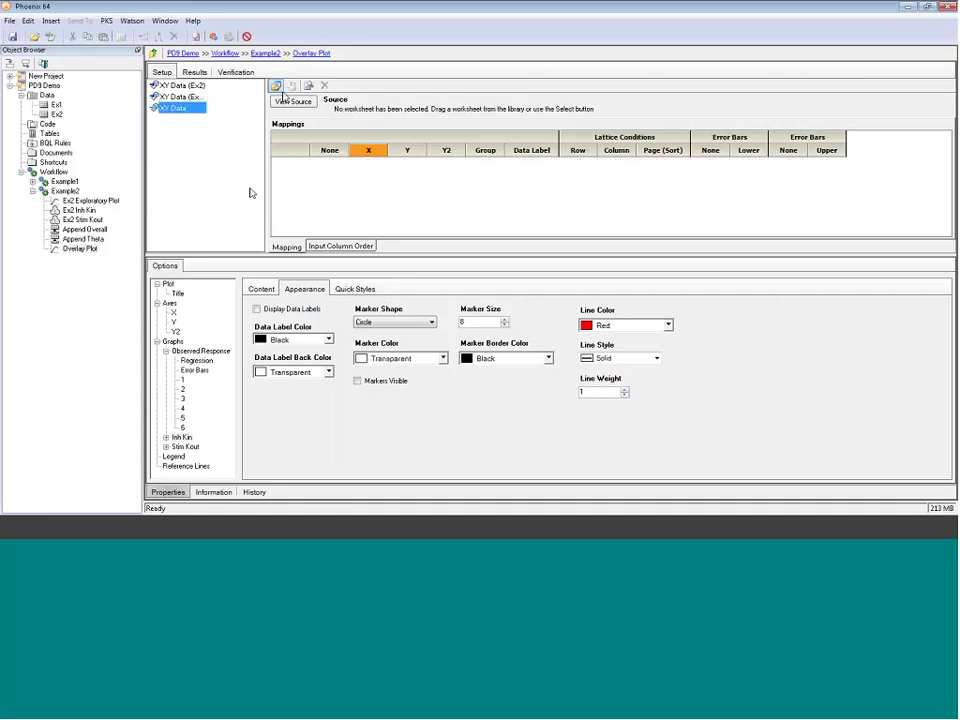
pyautogui.click(276, 86)
pyautogui.click(391, 209)
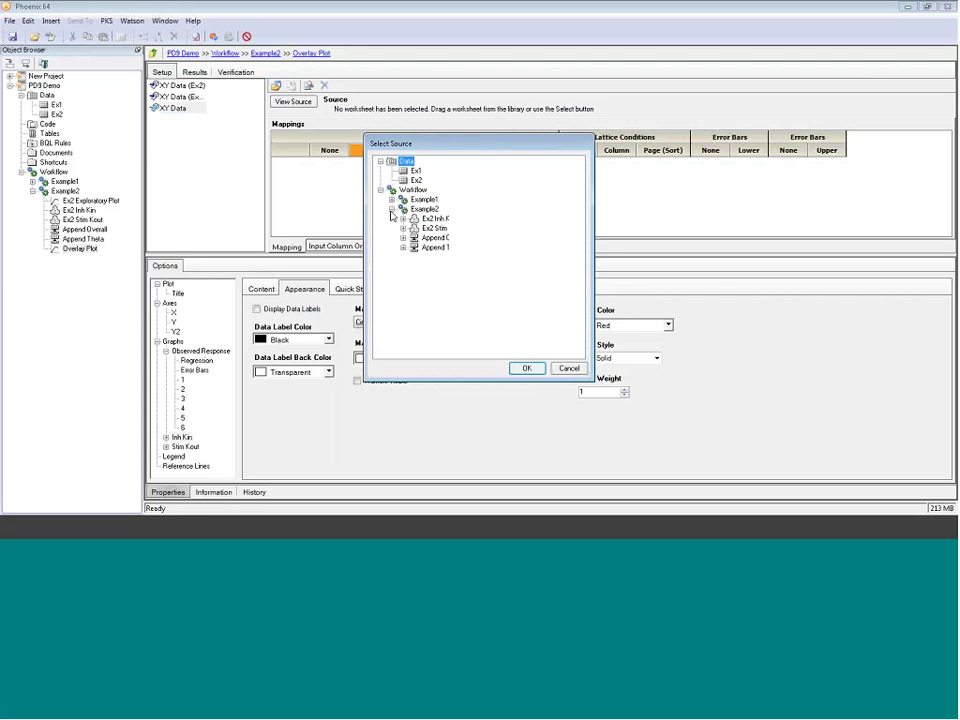
pyautogui.click(403, 228)
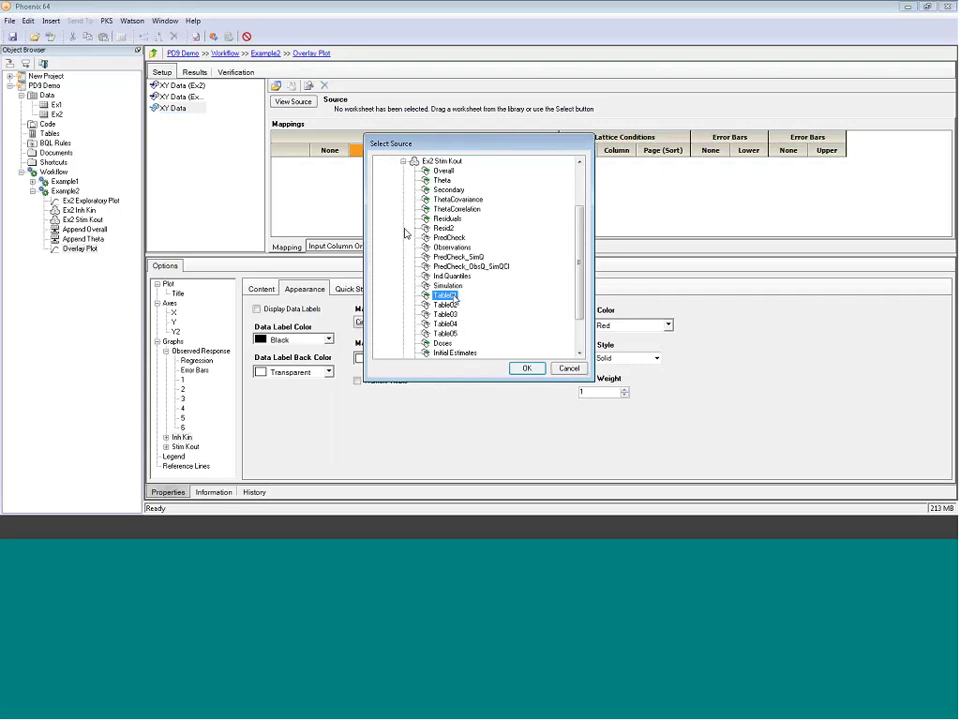
pyautogui.click(527, 368)
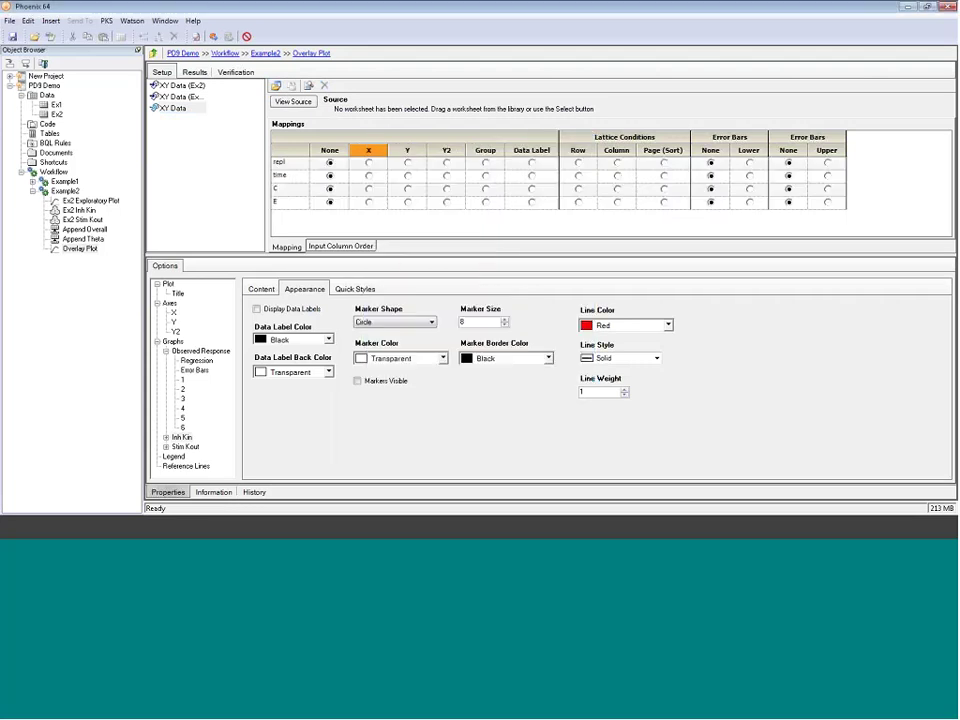
pyautogui.click(369, 175)
pyautogui.click(408, 202)
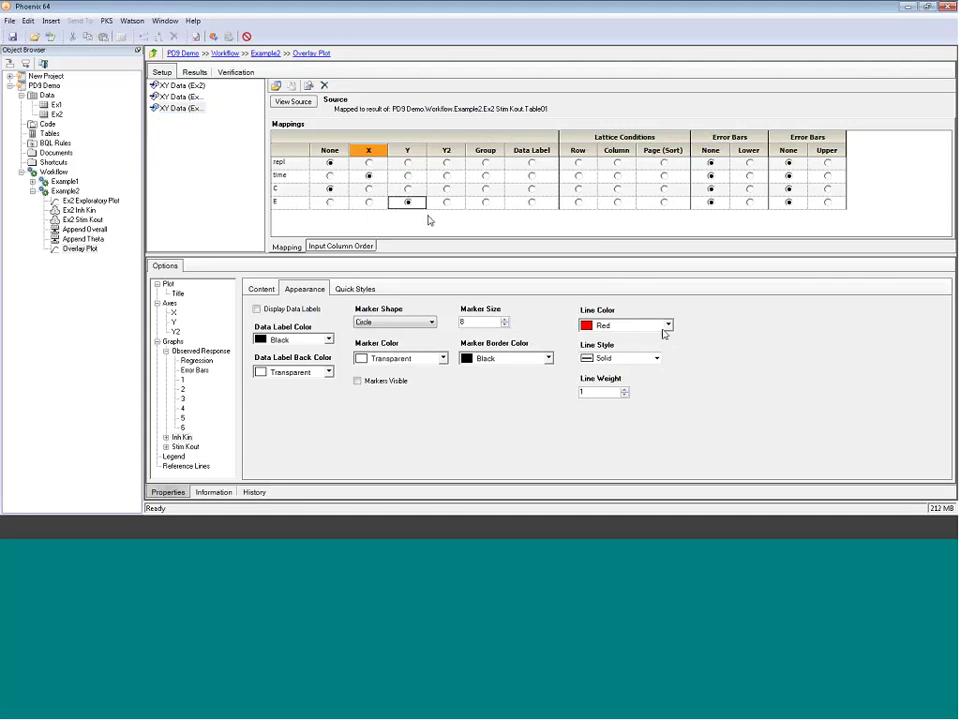
# Set the Inh Kin graph's line color to blue and check its quick style options
pyautogui.click(667, 325)
pyautogui.click(637, 373)
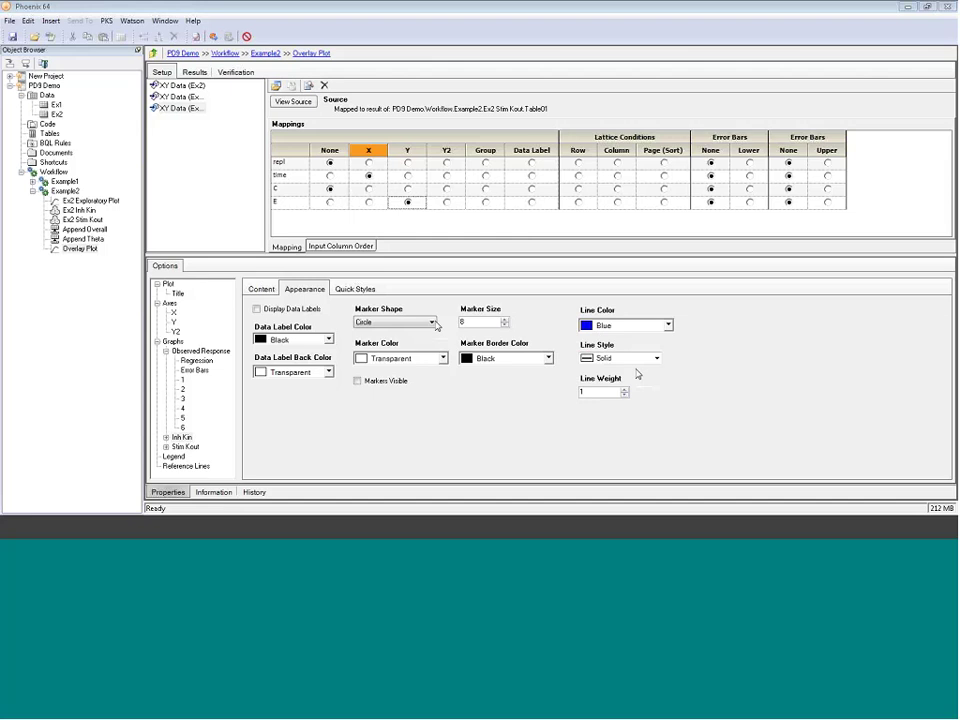
pyautogui.click(355, 289)
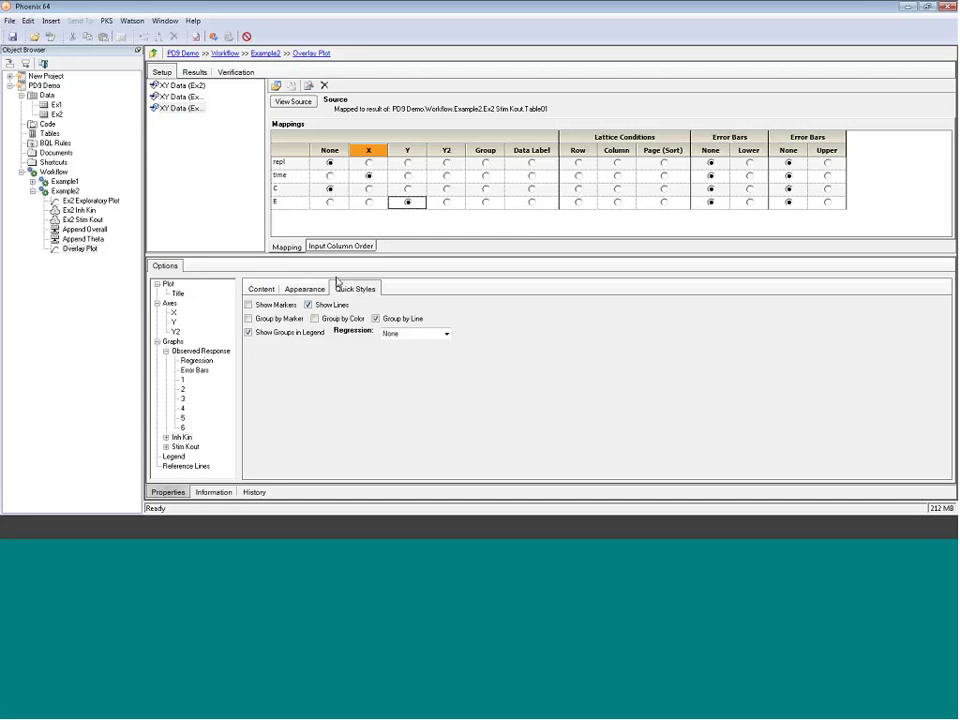
# Execute the Overlay Plot and set the Stim Kout graph's line color to blue
pyautogui.click(213, 36)
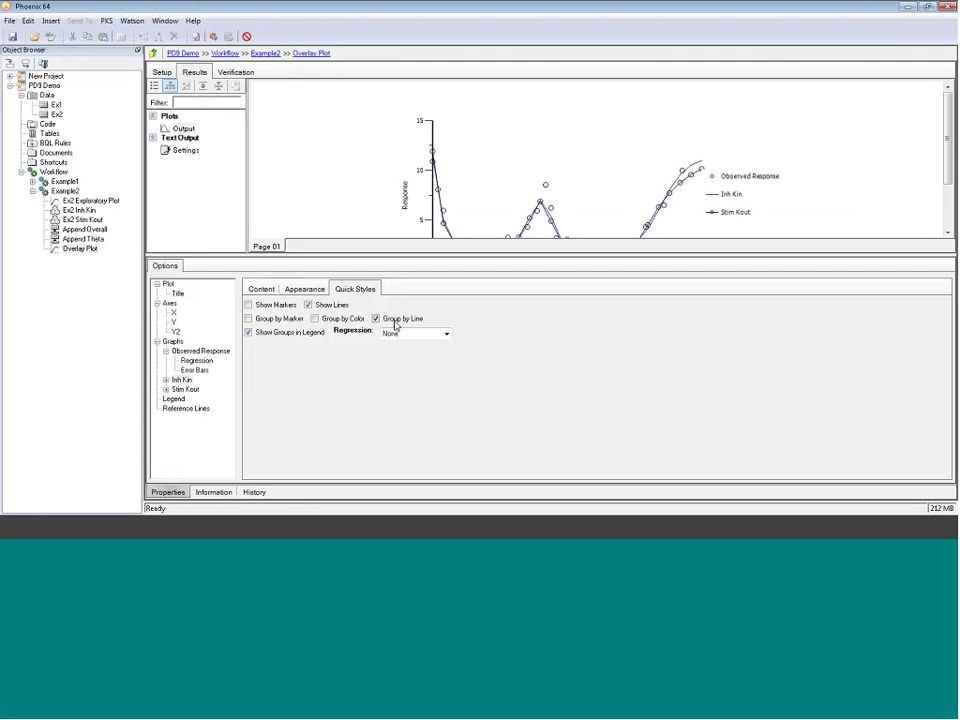
pyautogui.click(185, 389)
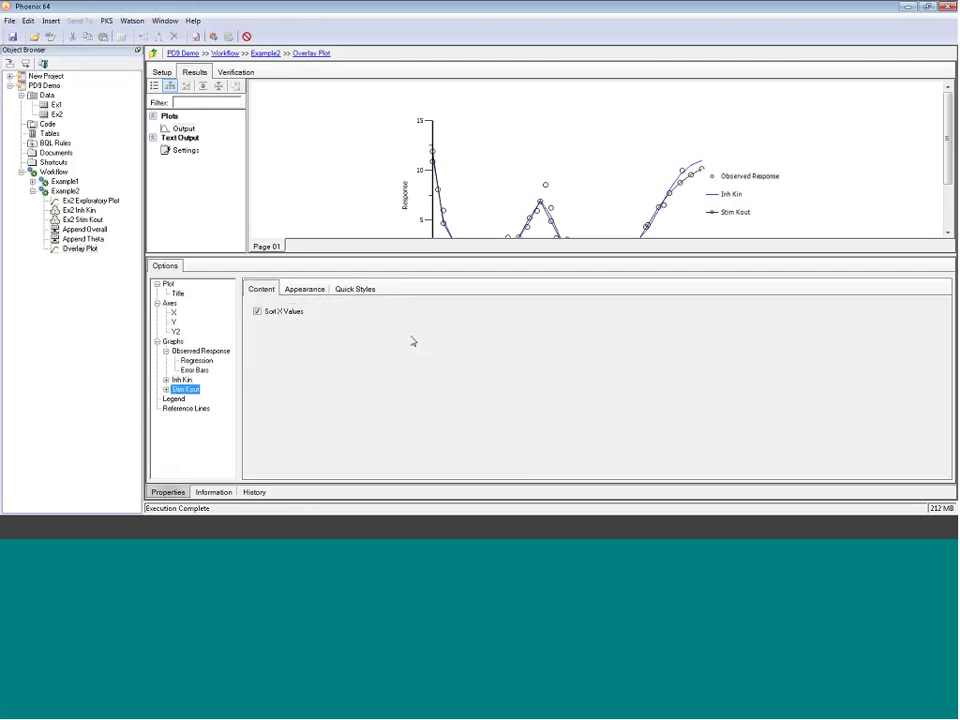
pyautogui.click(304, 289)
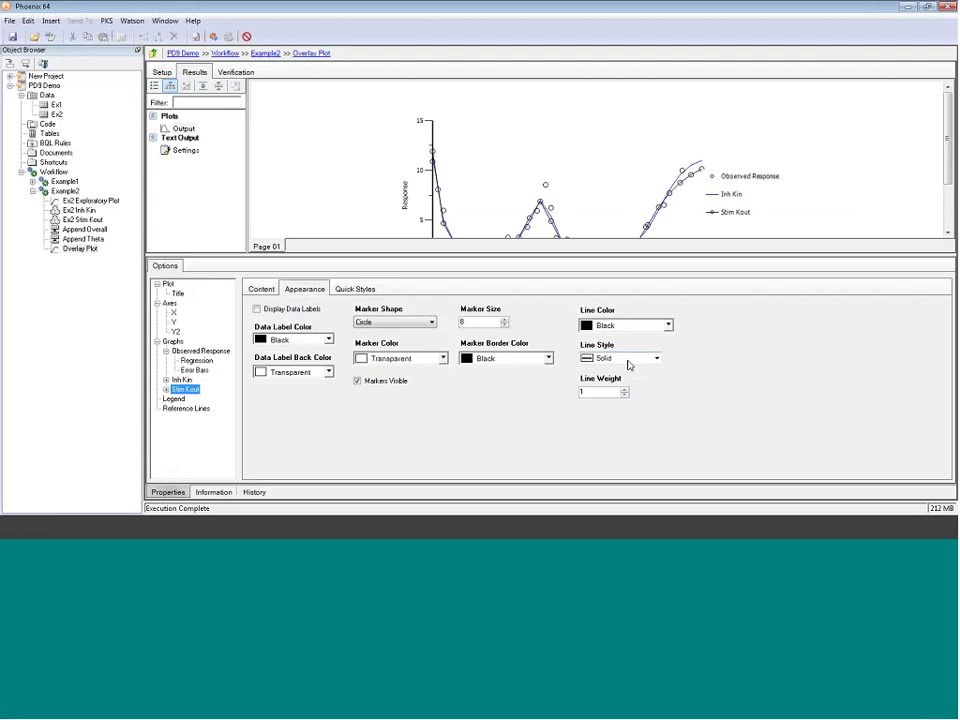
pyautogui.click(668, 325)
pyautogui.click(652, 375)
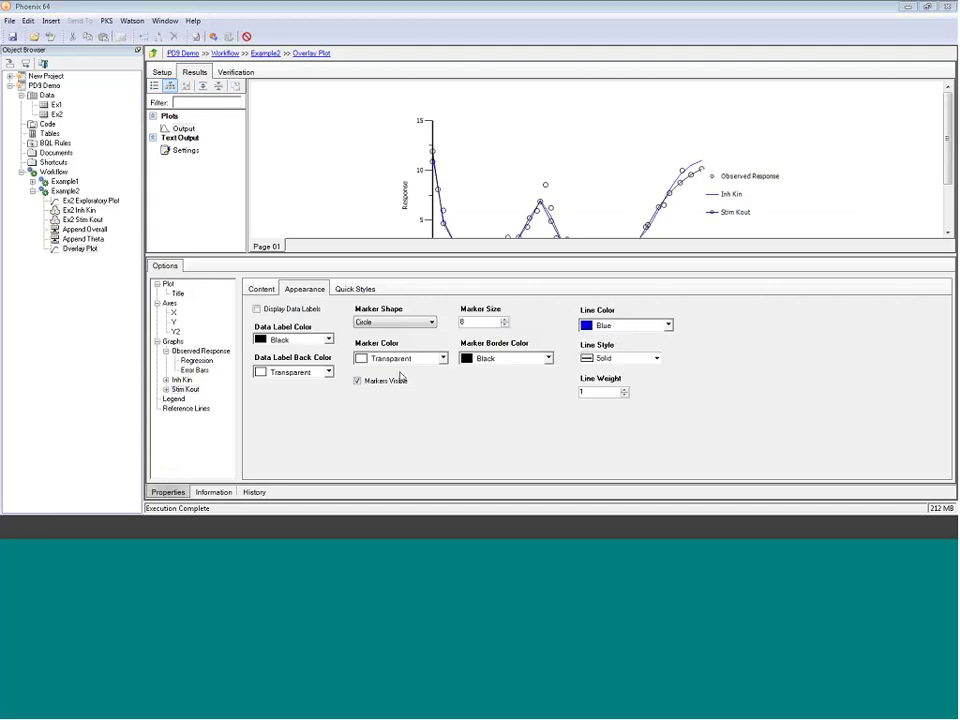
# Change the Inh Kin graph's line color to red in the executed Overlay Plot
pyautogui.click(181, 380)
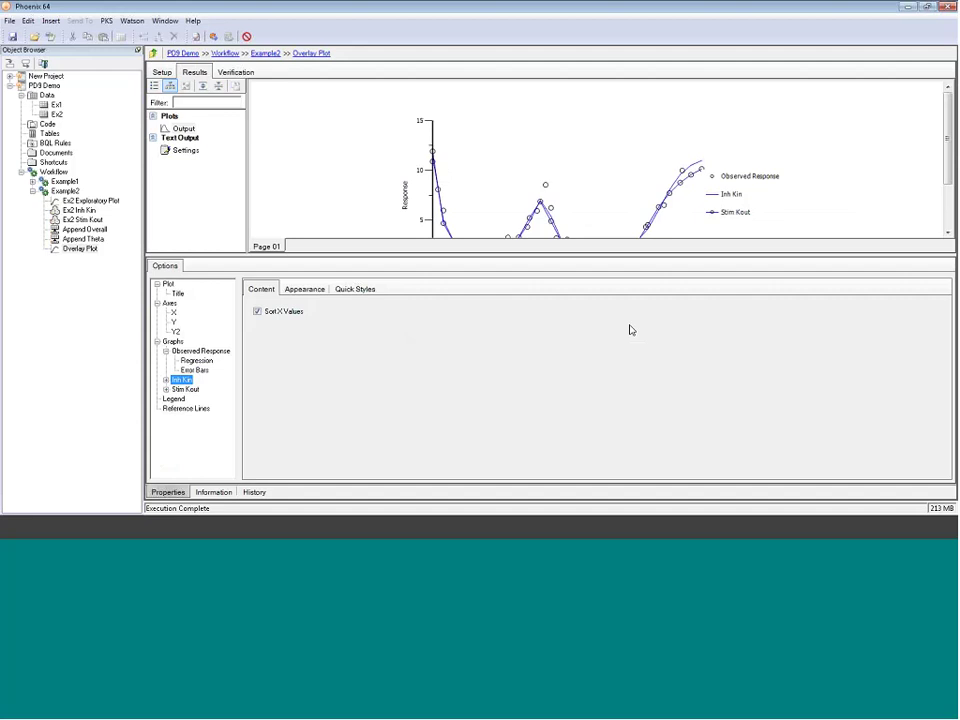
pyautogui.click(304, 289)
pyautogui.click(668, 325)
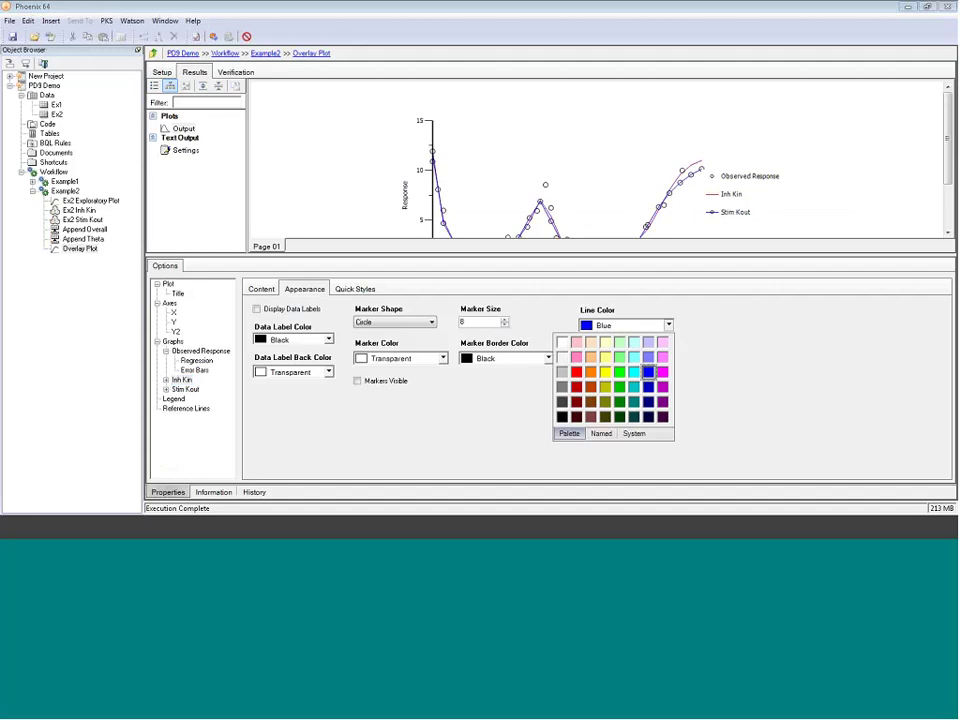
# Apply red as the Inh Kin graph's line color and set the Overlay Plot's chart spacing to 55
pyautogui.click(576, 371)
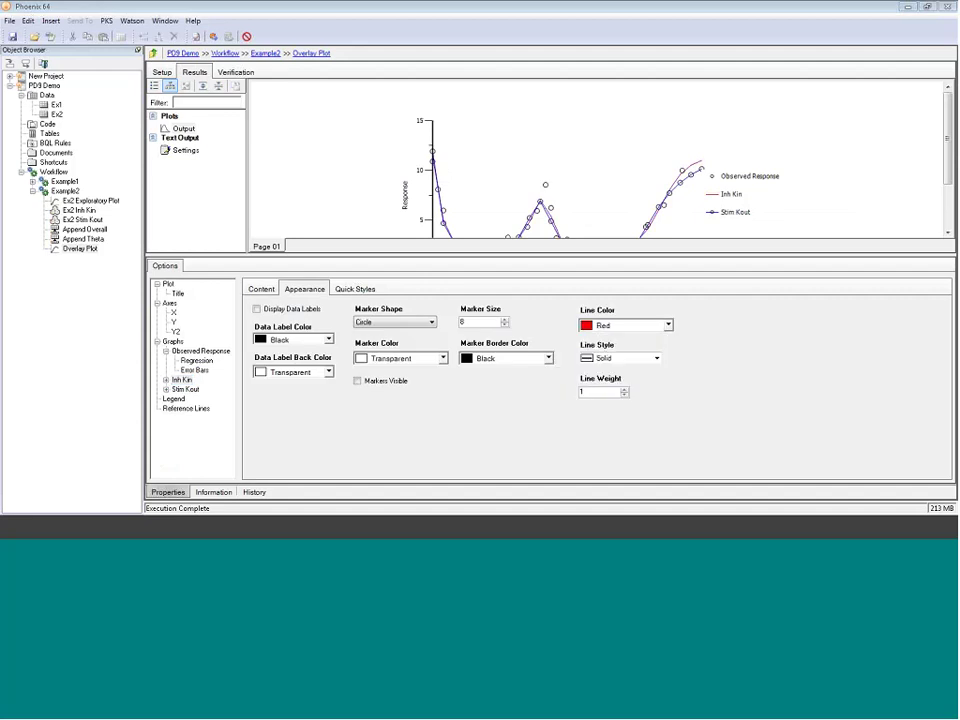
pyautogui.moveTo(375, 257); pyautogui.dragTo(375, 367)
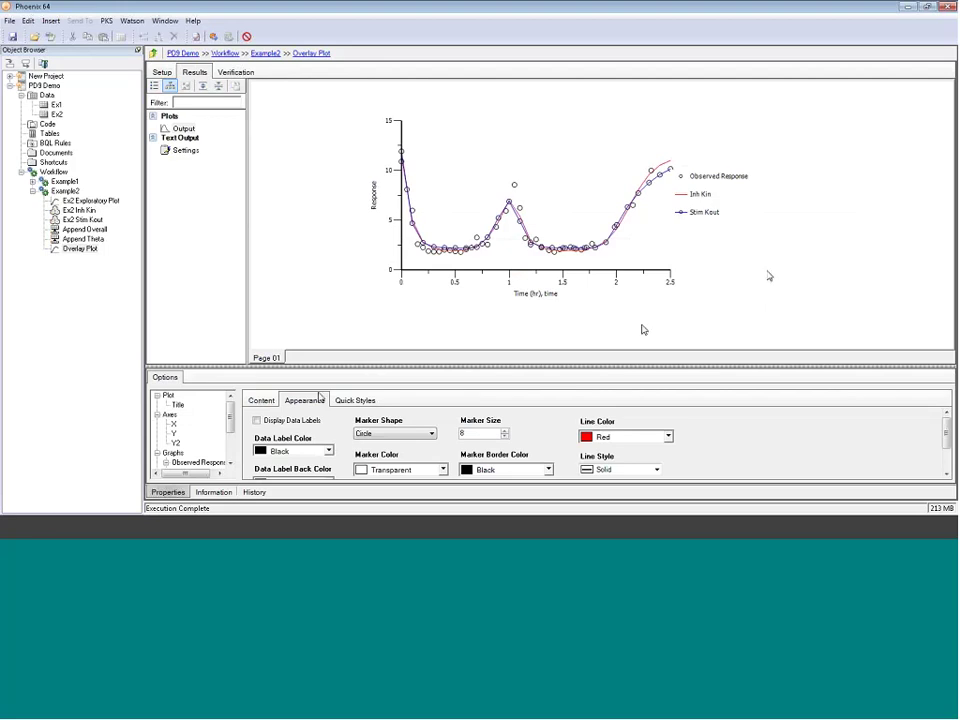
pyautogui.click(383, 403)
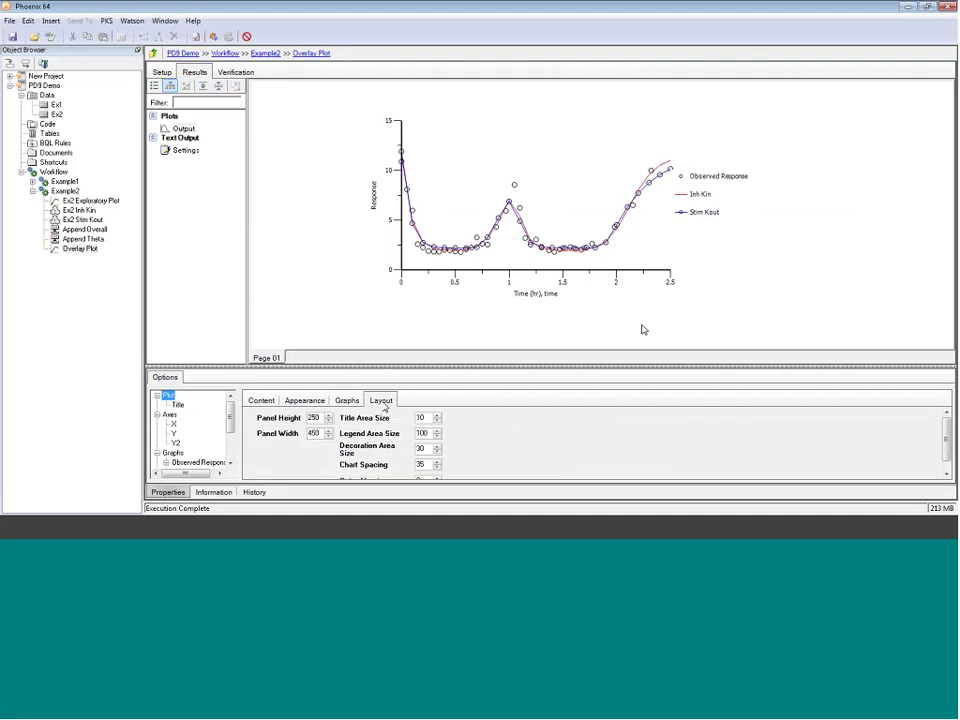
pyautogui.click(436, 461)
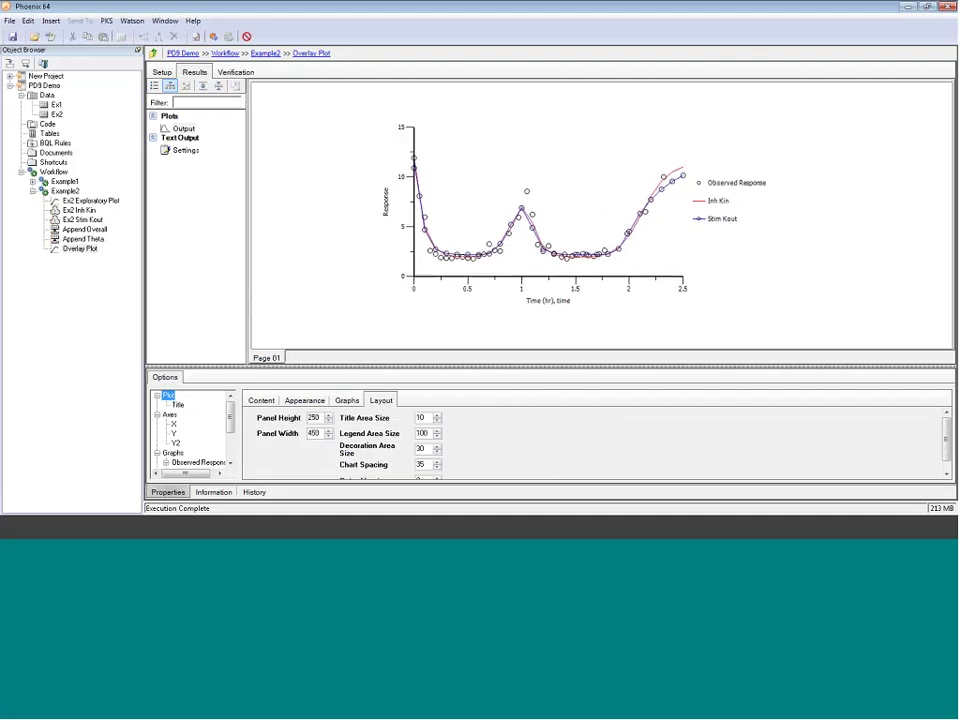
pyautogui.click(436, 461)
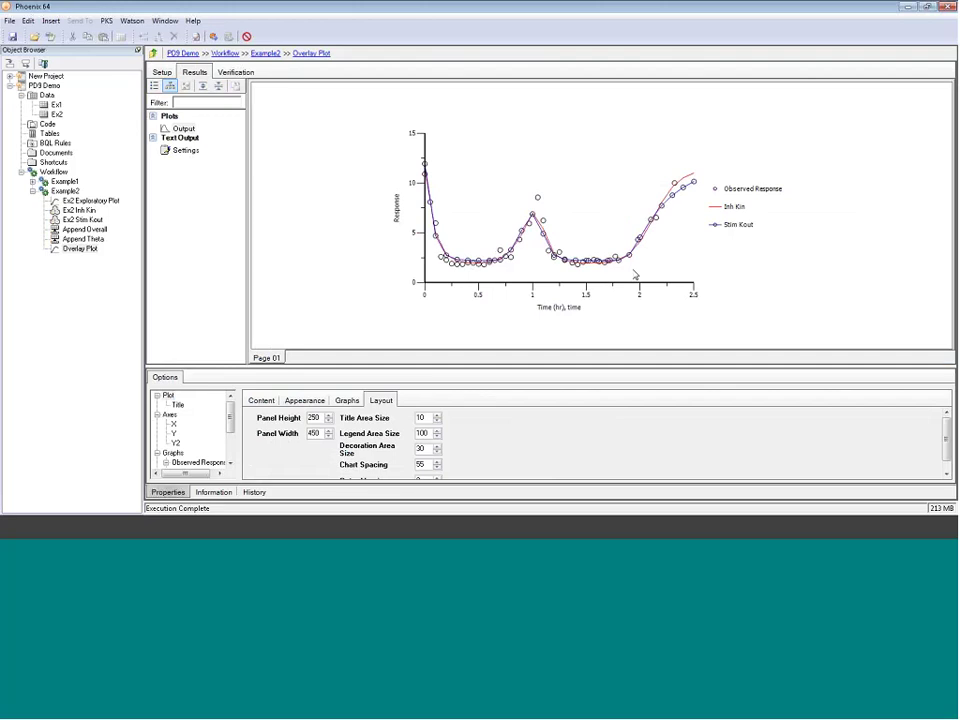
# Hide the markers of the Stim Kout graph in the Overlay Plot, leaving only its line, and inspect the overlaid fits
pyautogui.click(748, 232)
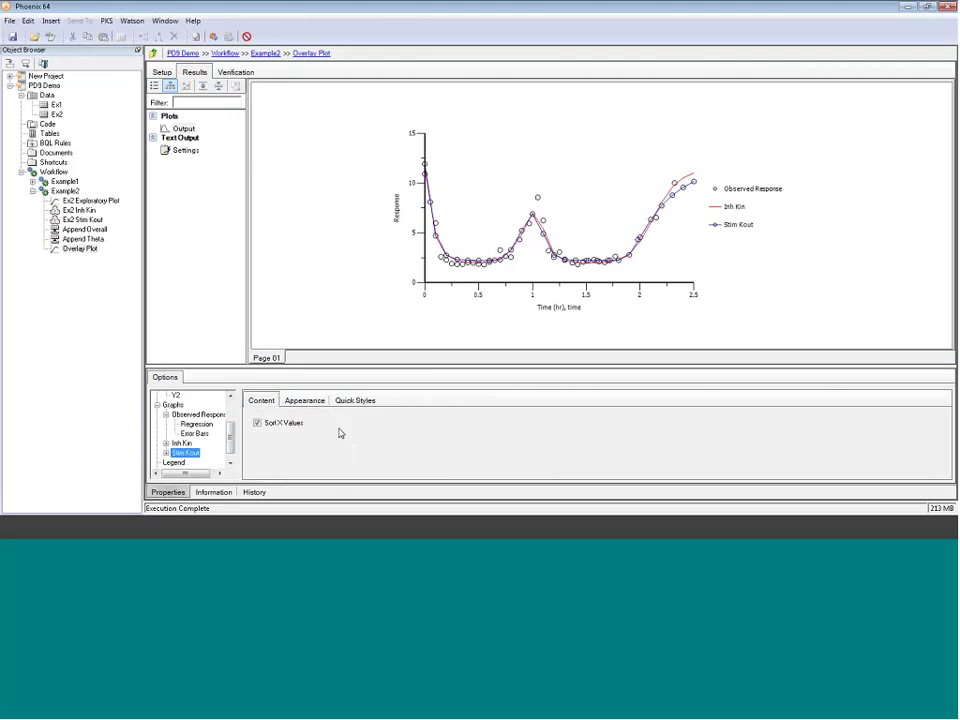
pyautogui.click(349, 401)
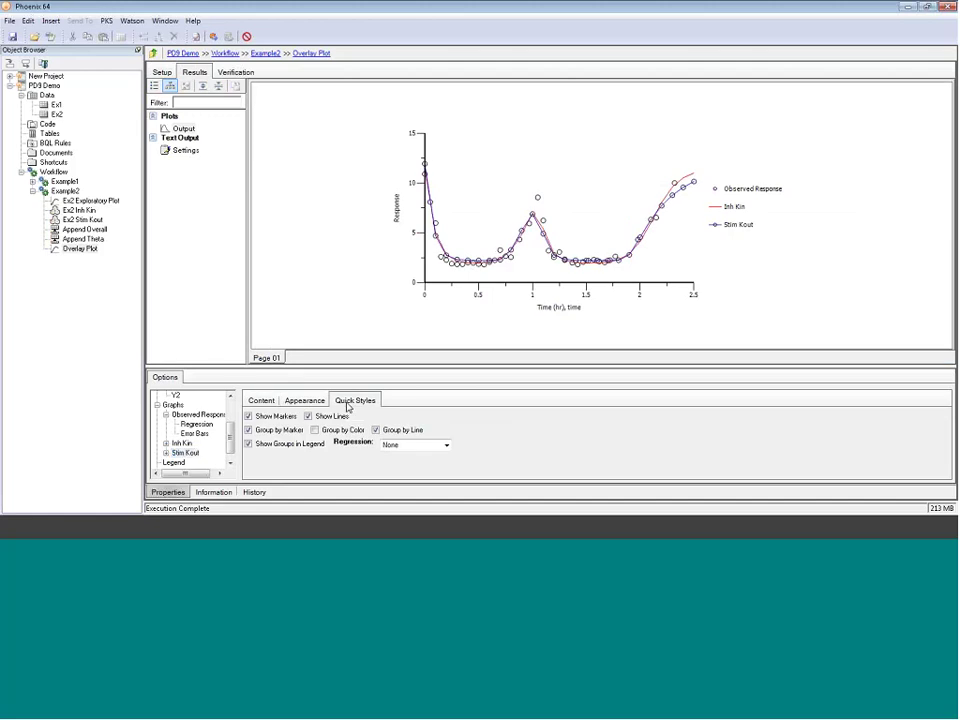
pyautogui.click(256, 417)
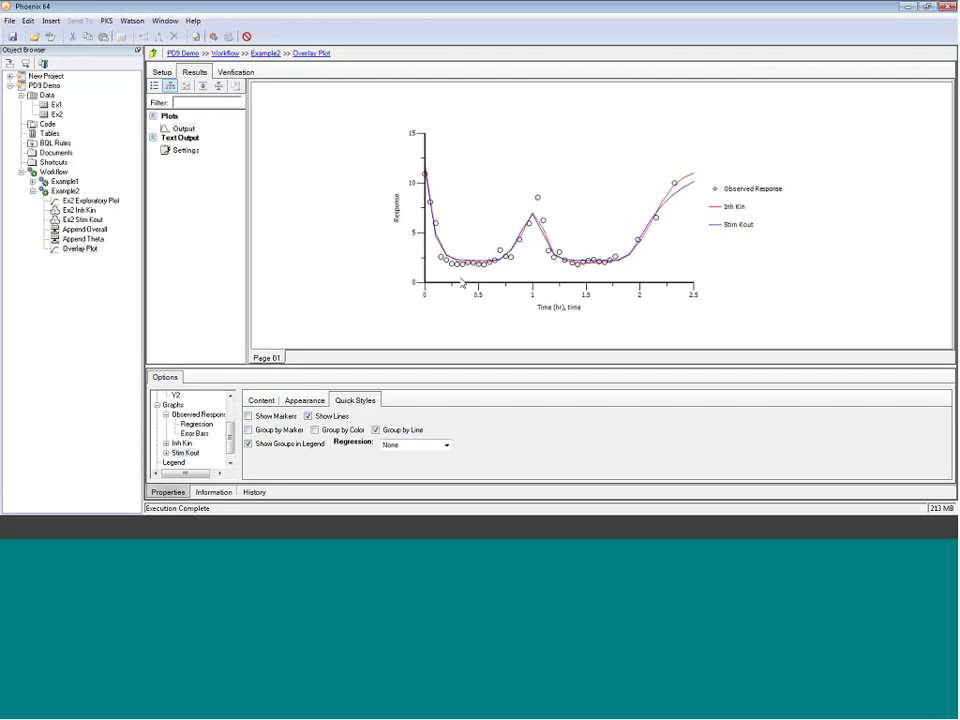
pyautogui.moveTo(479, 270)
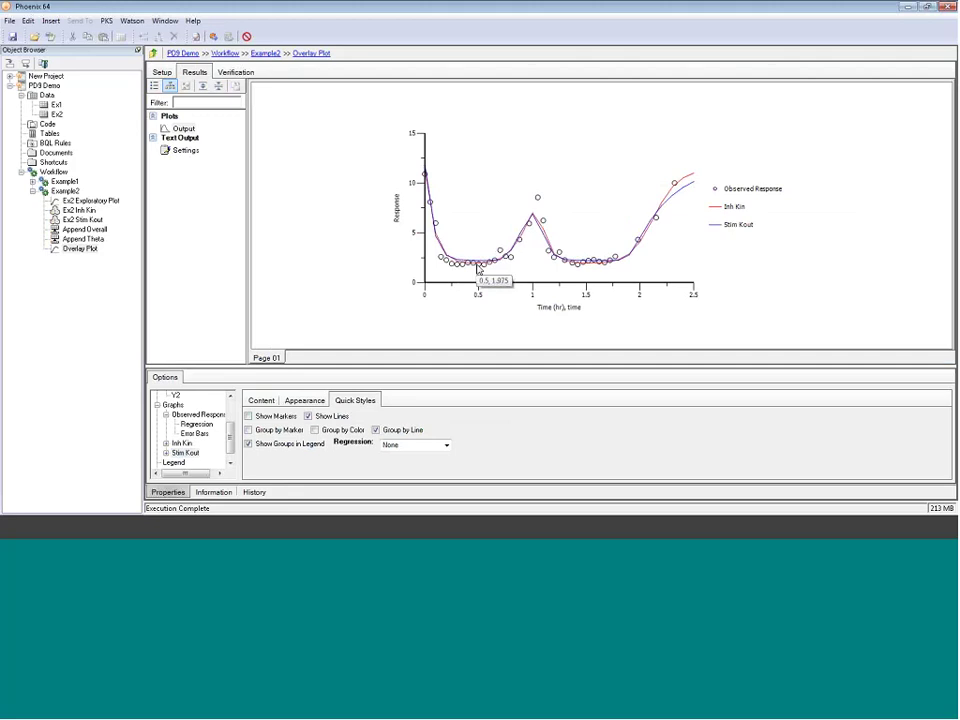
pyautogui.moveTo(585, 267)
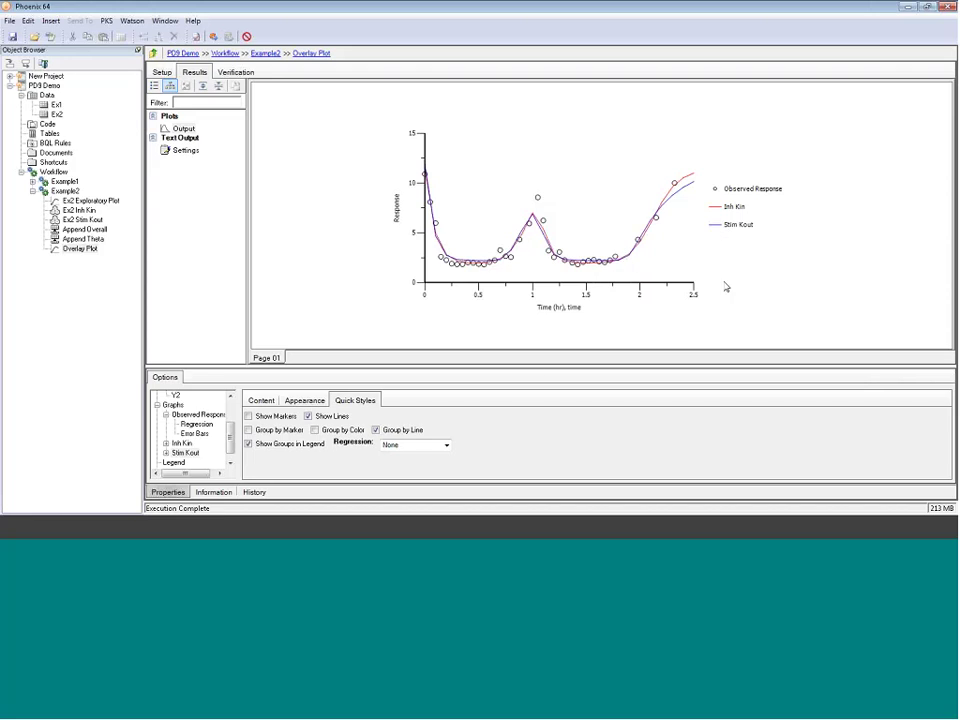
pyautogui.moveTo(536, 369); pyautogui.dragTo(493, 349)
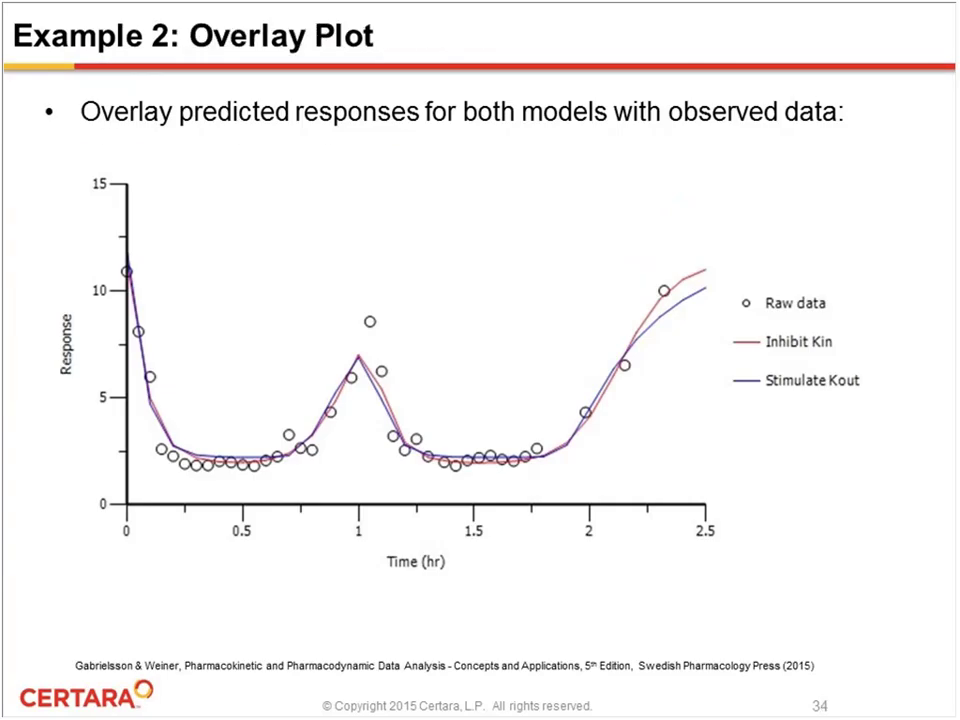
pyautogui.press('Right')
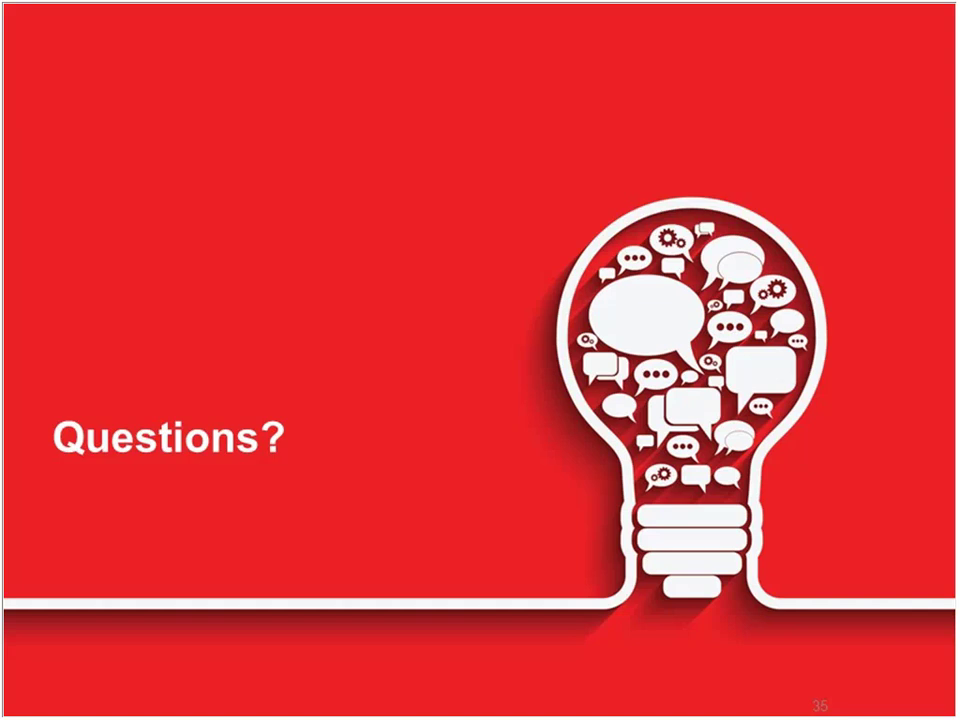
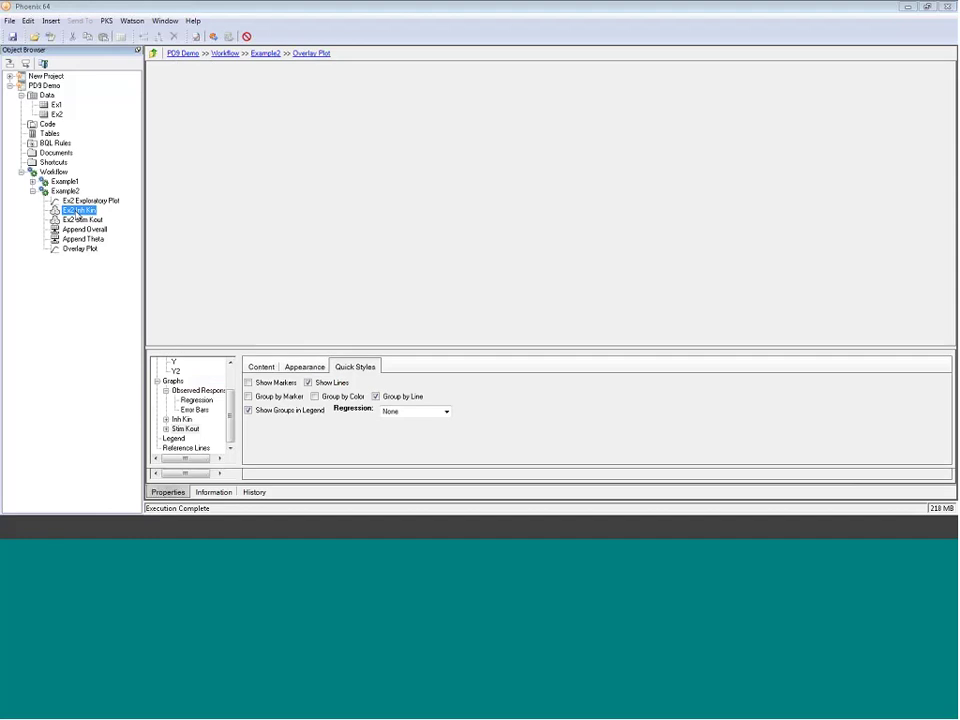
# Examine the Ind IWRES vs IVAR residual plot in the Ex2 Inh Kin results
pyautogui.scroll(-6, 242, 246)
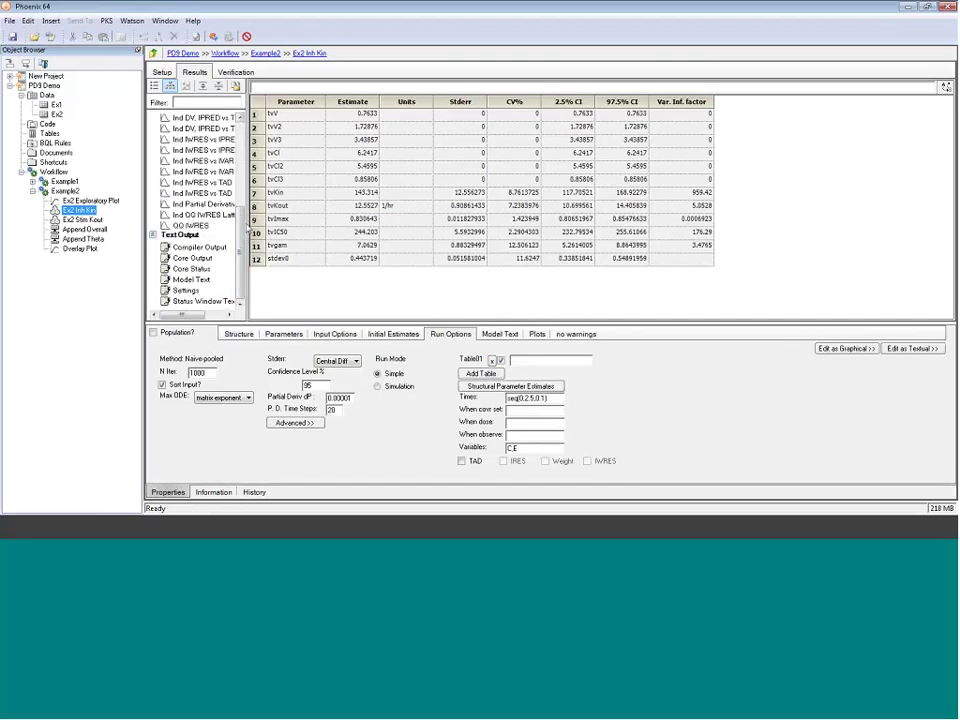
pyautogui.moveTo(247, 212); pyautogui.dragTo(273, 218)
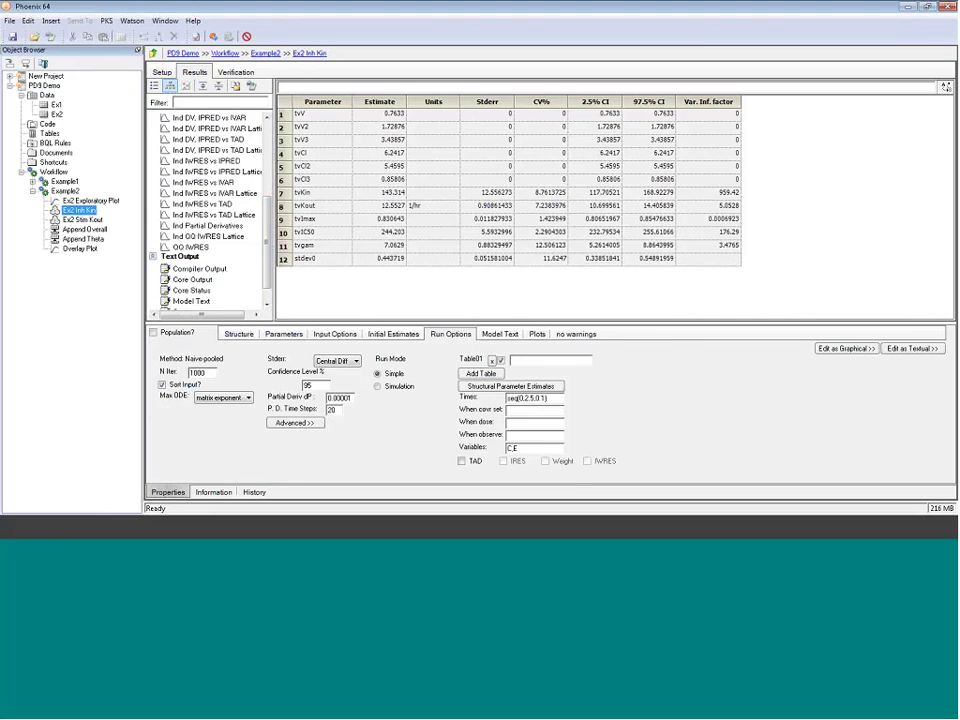
pyautogui.click(203, 182)
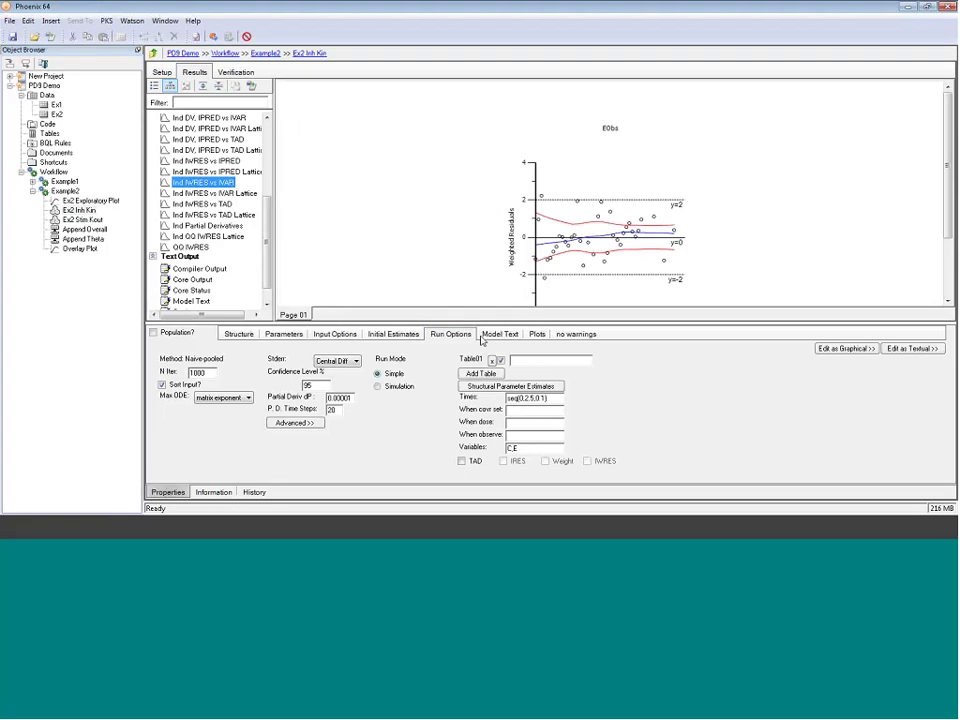
pyautogui.moveTo(482, 340); pyautogui.dragTo(500, 377)
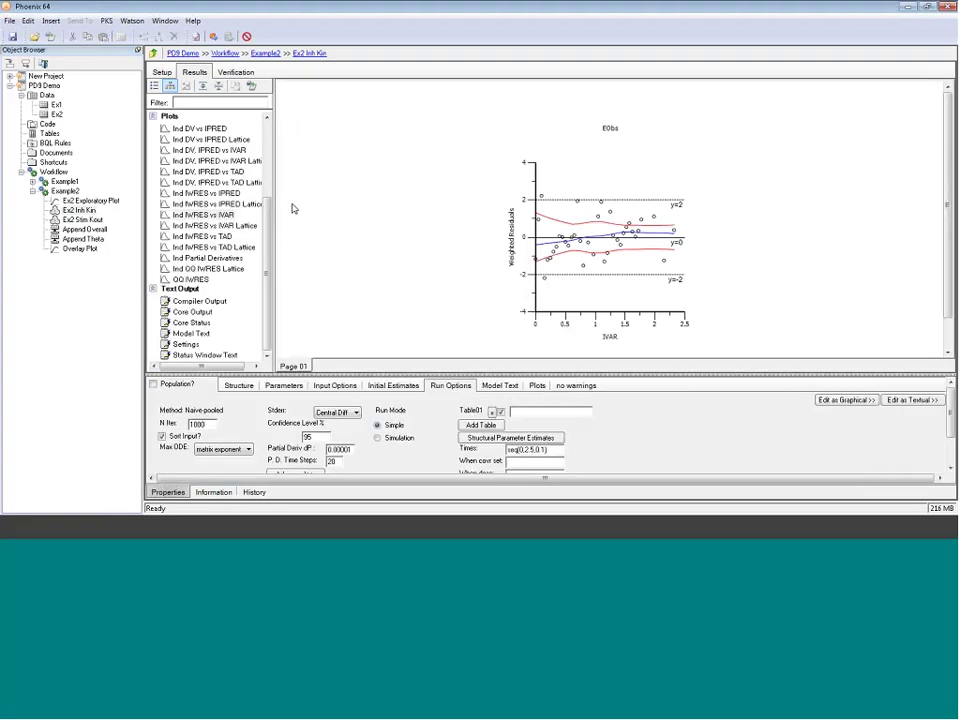
pyautogui.moveTo(270, 205); pyautogui.dragTo(352, 193)
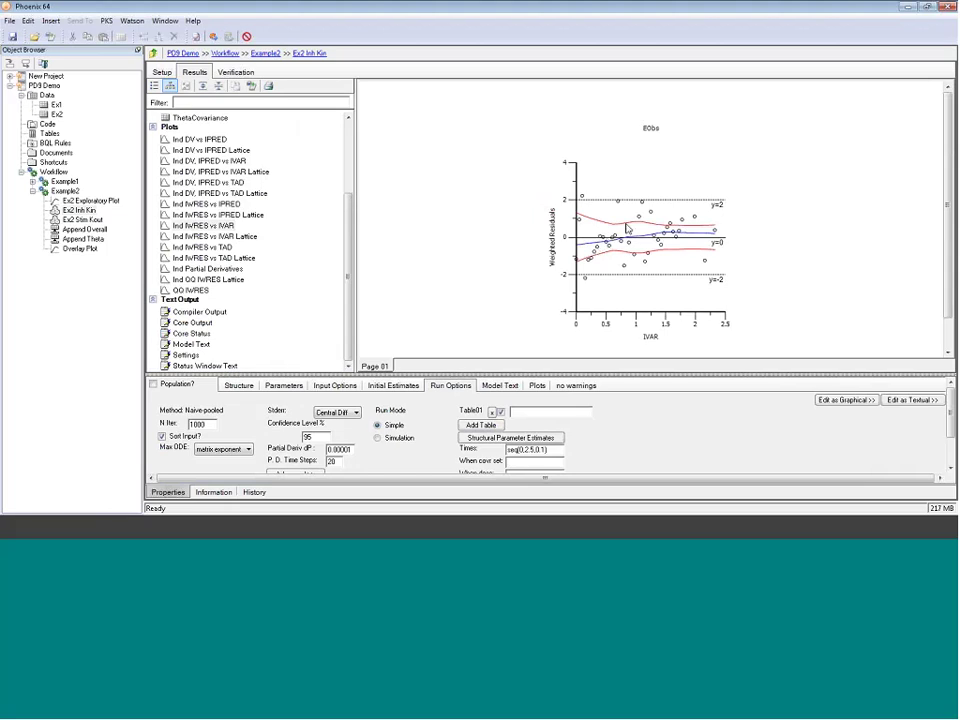
pyautogui.moveTo(661, 254)
pyautogui.moveTo(704, 256)
# Examine the Ind IWRES vs IVAR residual plot in the Ex2 Stim Kout results
pyautogui.click(86, 220)
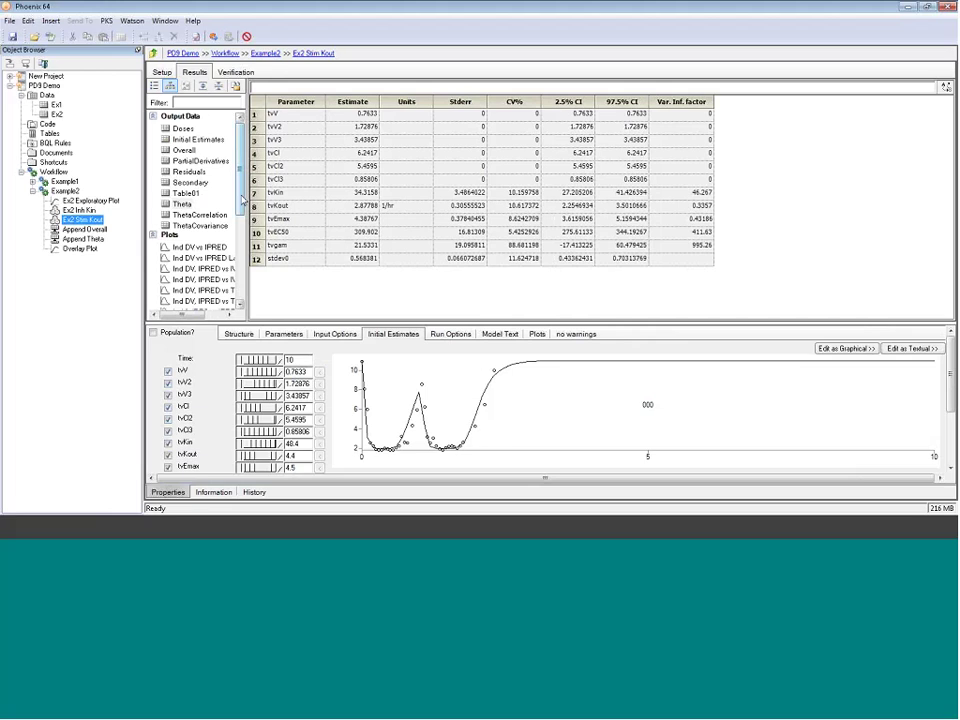
pyautogui.scroll(-4, 243, 230)
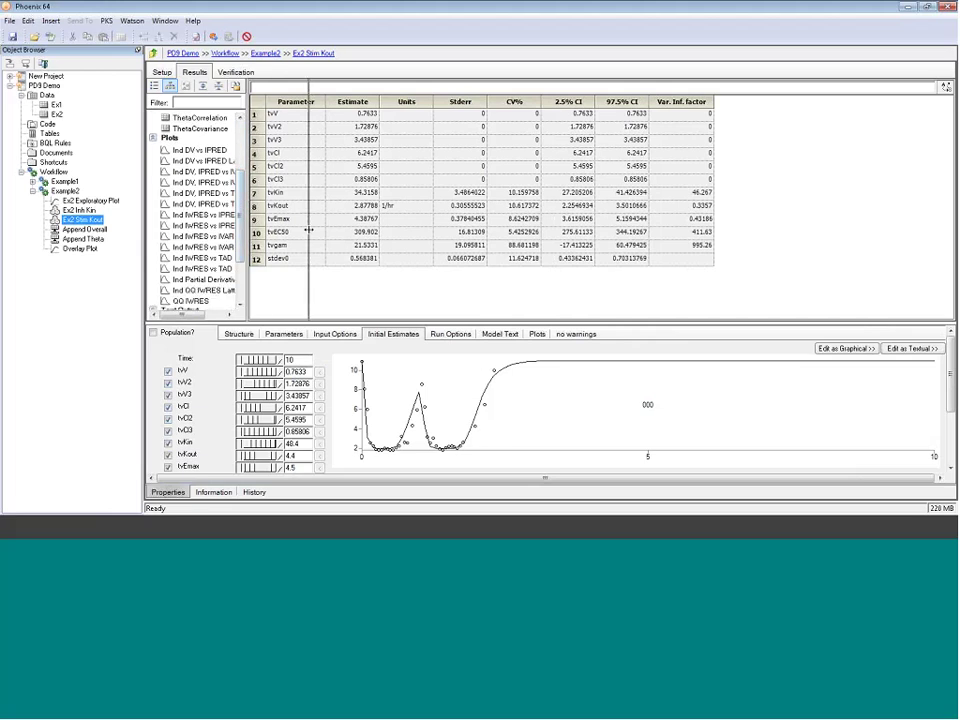
pyautogui.moveTo(249, 232); pyautogui.dragTo(309, 236)
pyautogui.click(205, 236)
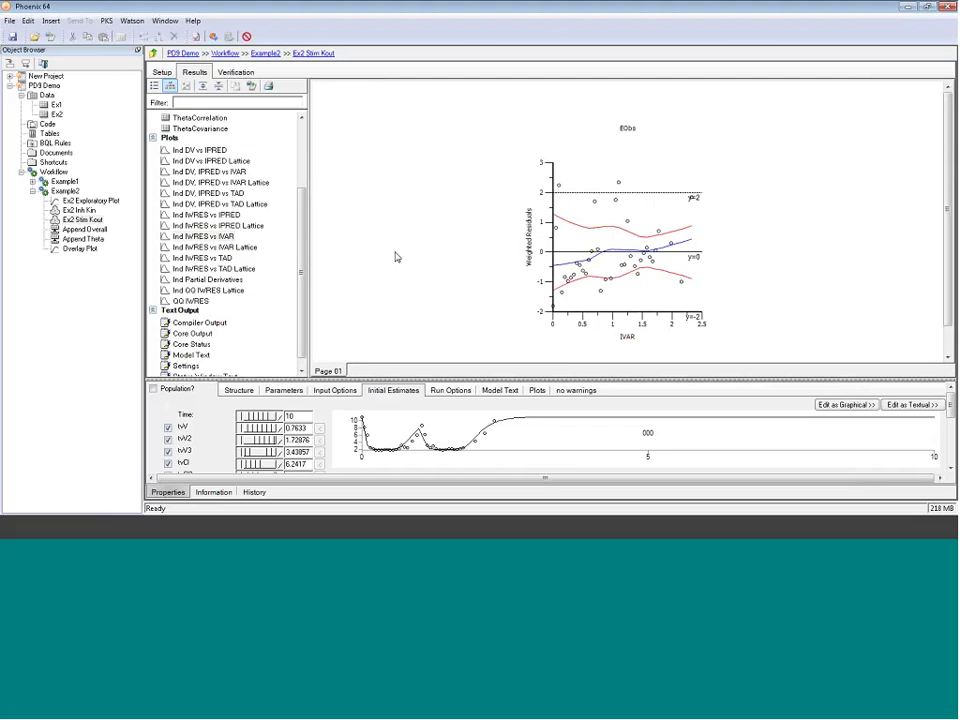
# Review the Table01 settings in Ex2 Stim Kout's run options and the resulting Table01 output
pyautogui.scroll(3, 230, 230)
pyautogui.moveTo(378, 325); pyautogui.dragTo(321, 292)
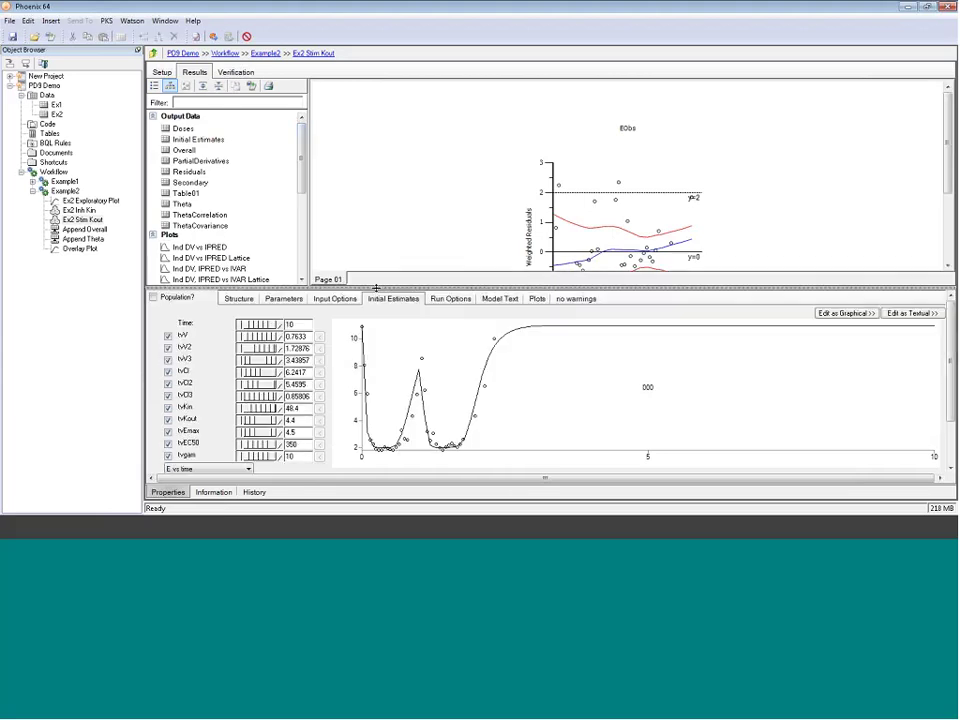
pyautogui.click(444, 301)
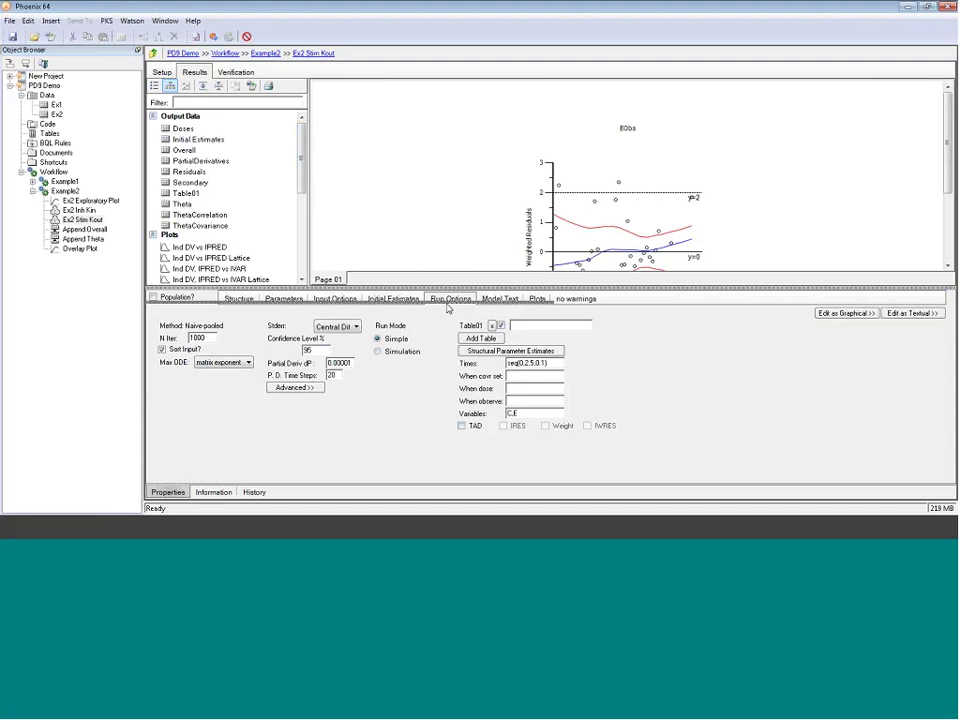
pyautogui.moveTo(445, 290); pyautogui.dragTo(447, 303)
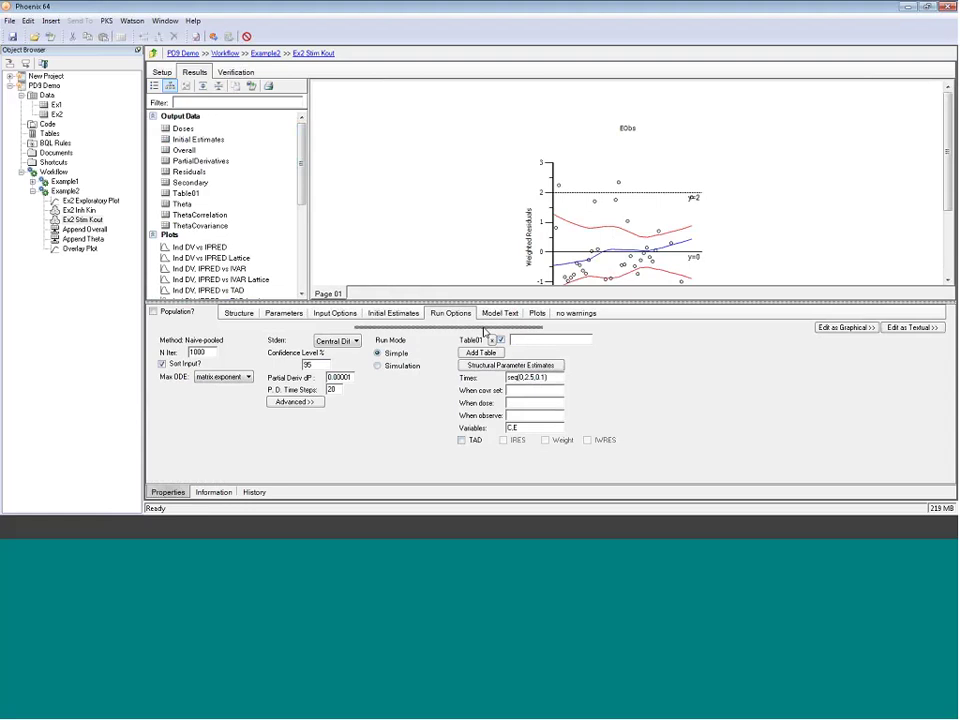
pyautogui.moveTo(484, 331); pyautogui.dragTo(484, 328)
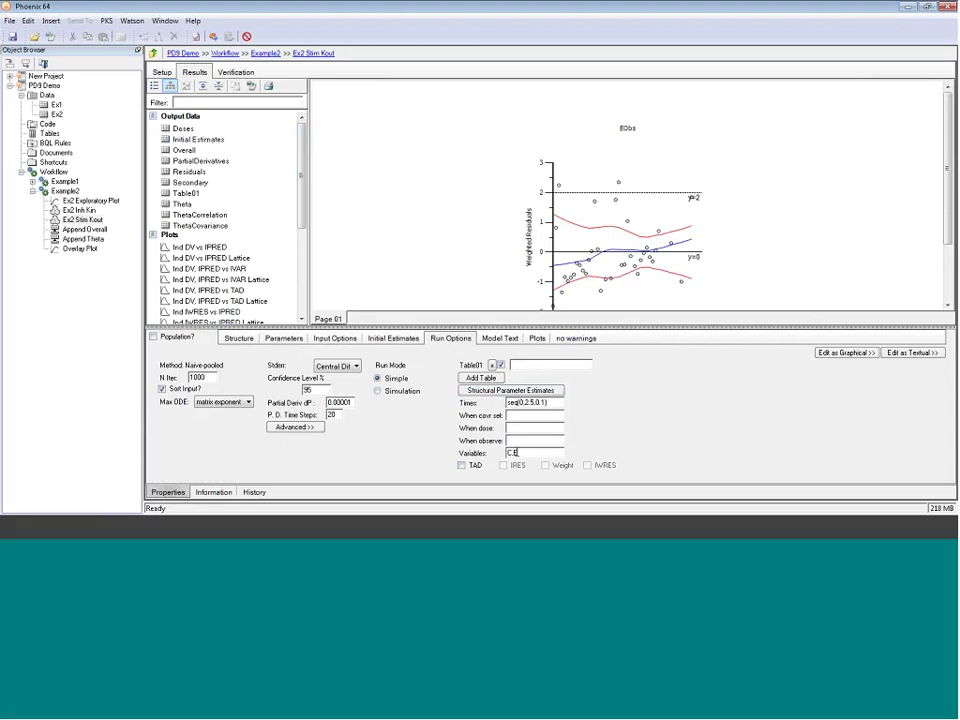
pyautogui.click(186, 194)
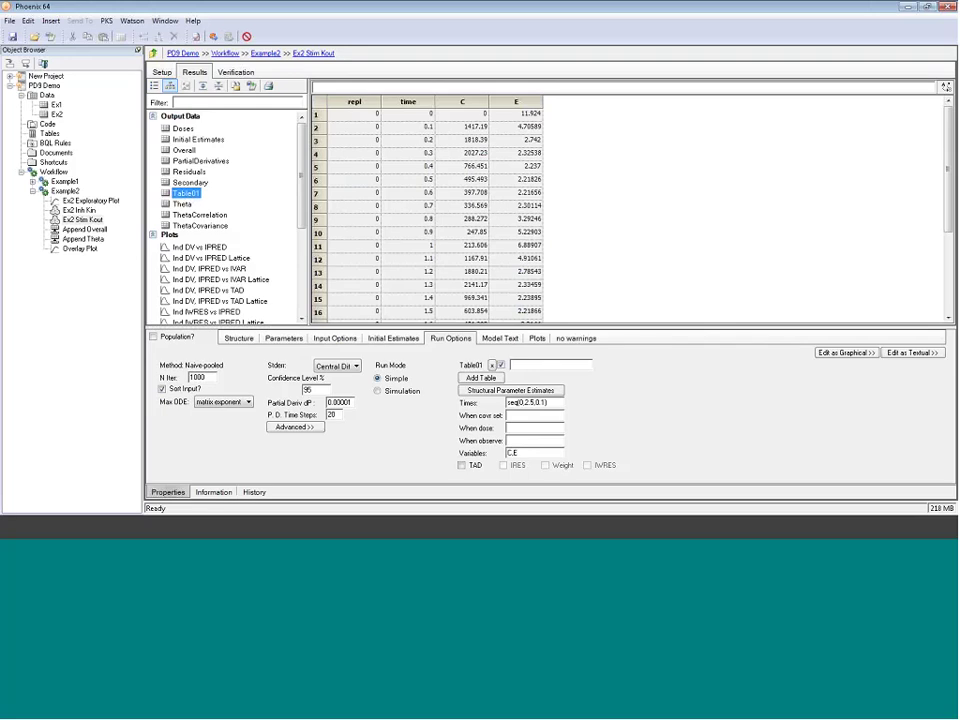
# Send Table01 from the Ex2 Inh Kin results to a new XY Plot and name it Inh Kin E vs C
pyautogui.click(82, 210)
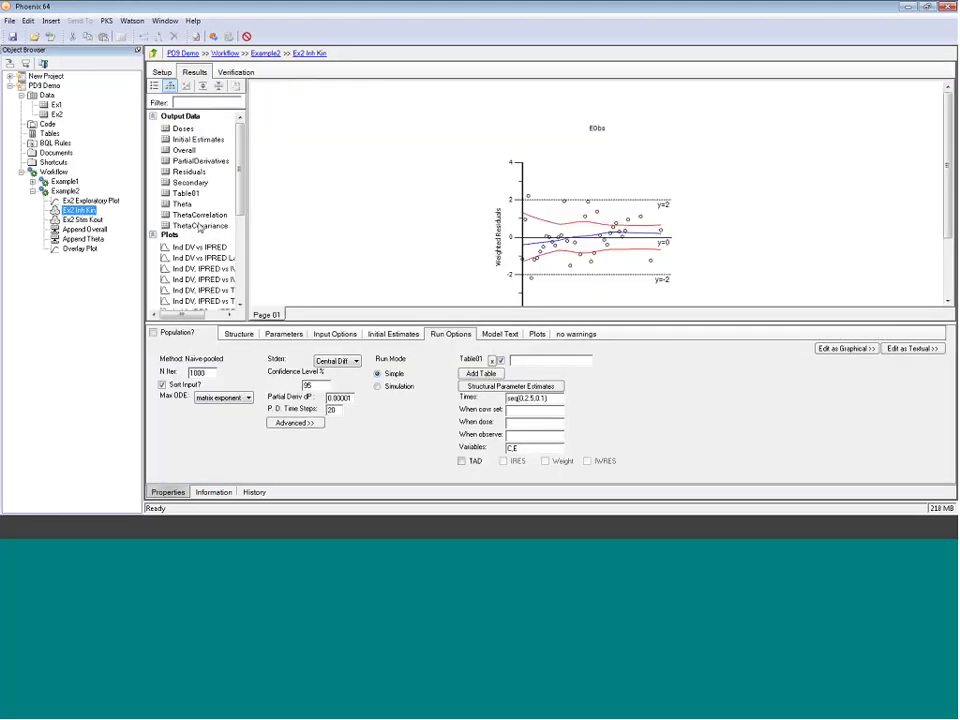
pyautogui.click(185, 193)
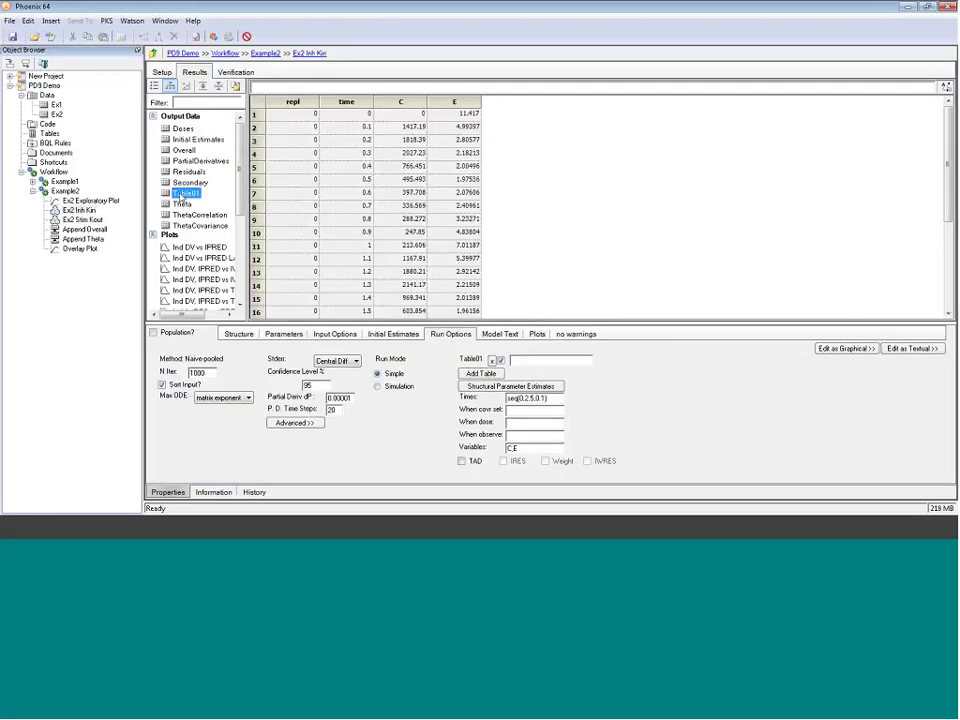
pyautogui.rightClick(182, 194)
pyautogui.moveTo(210, 200)
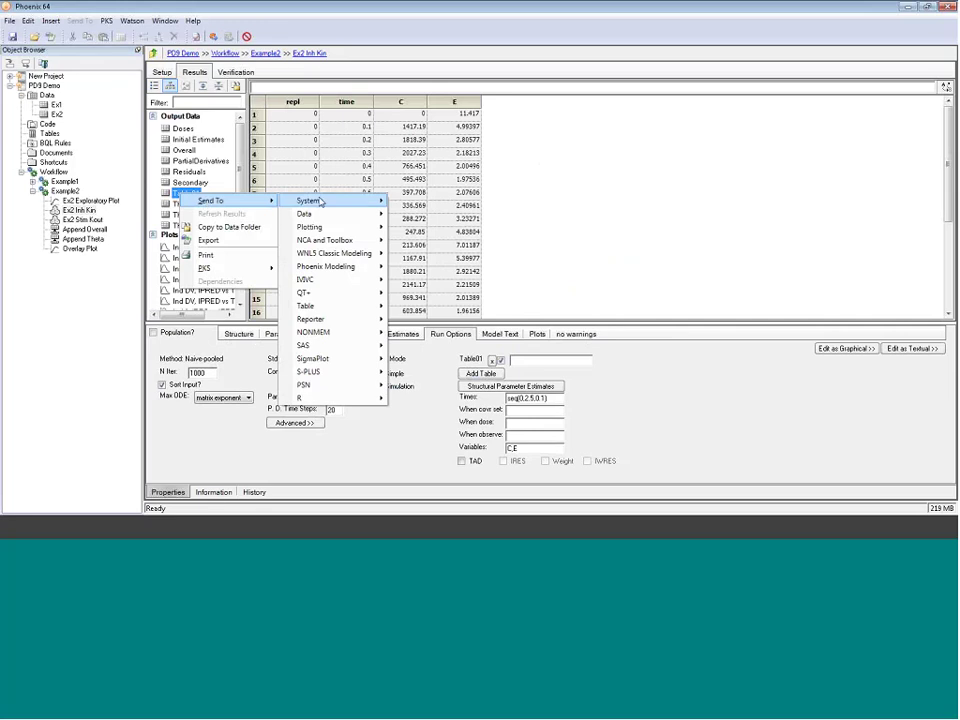
pyautogui.moveTo(317, 230)
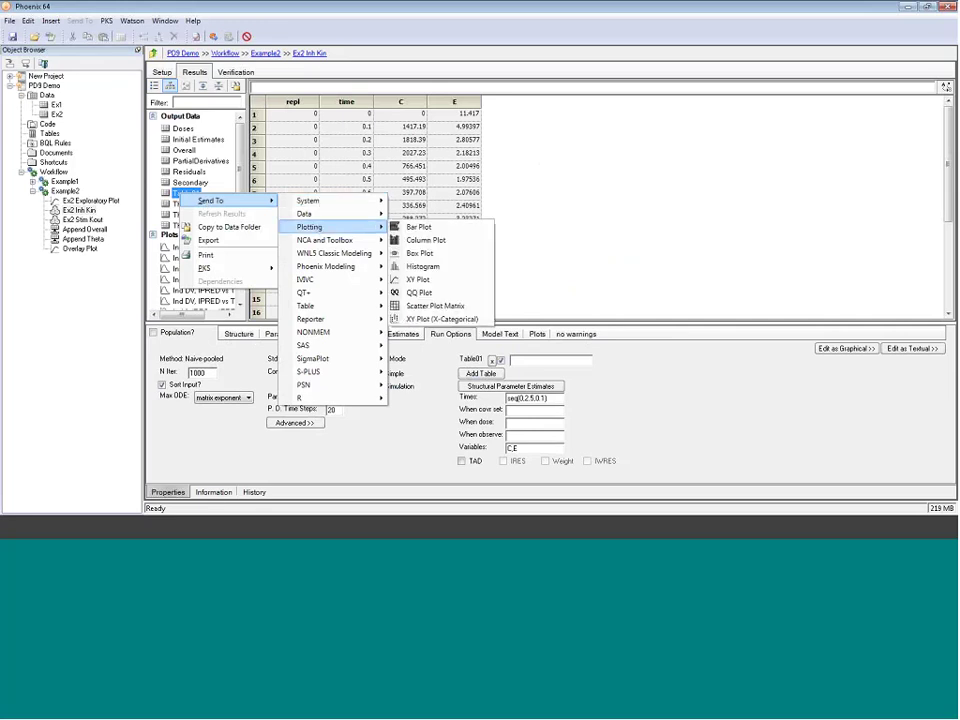
pyautogui.click(422, 279)
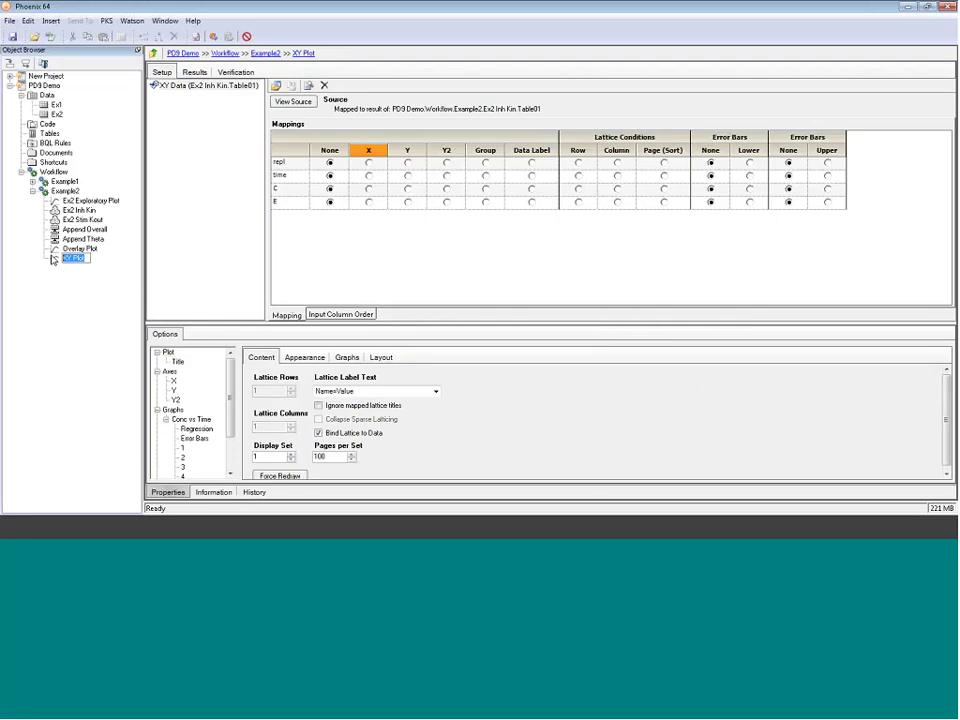
pyautogui.write('Inh Kin C vs C')
# Map C to X and E to Y in the Inh Kin E vs C plot and execute it
pyautogui.click(407, 202)
pyautogui.click(369, 189)
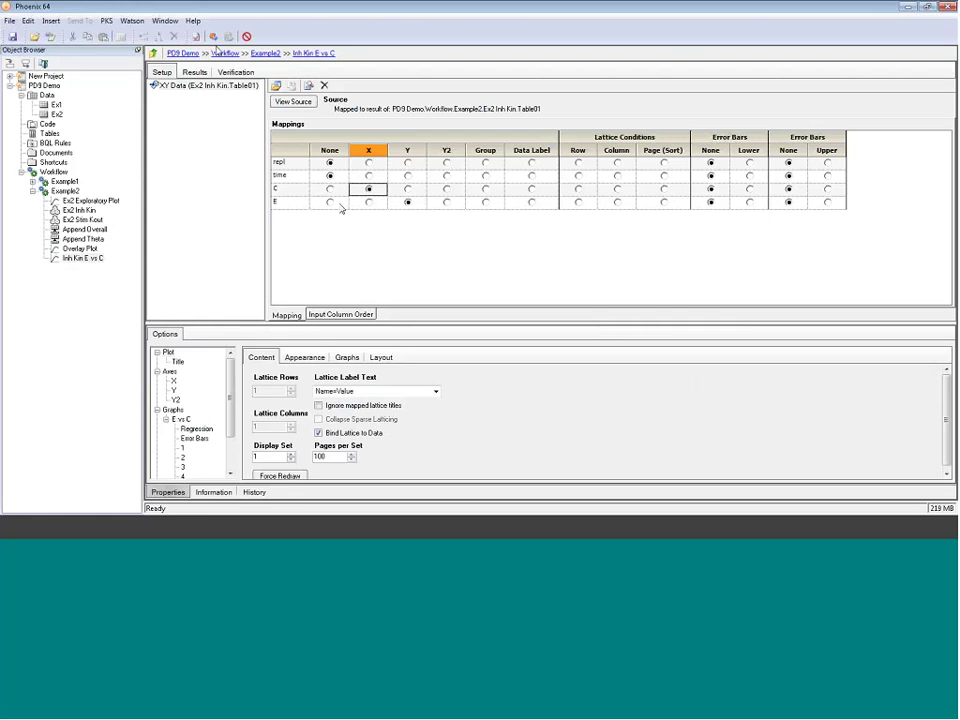
pyautogui.press('F5')
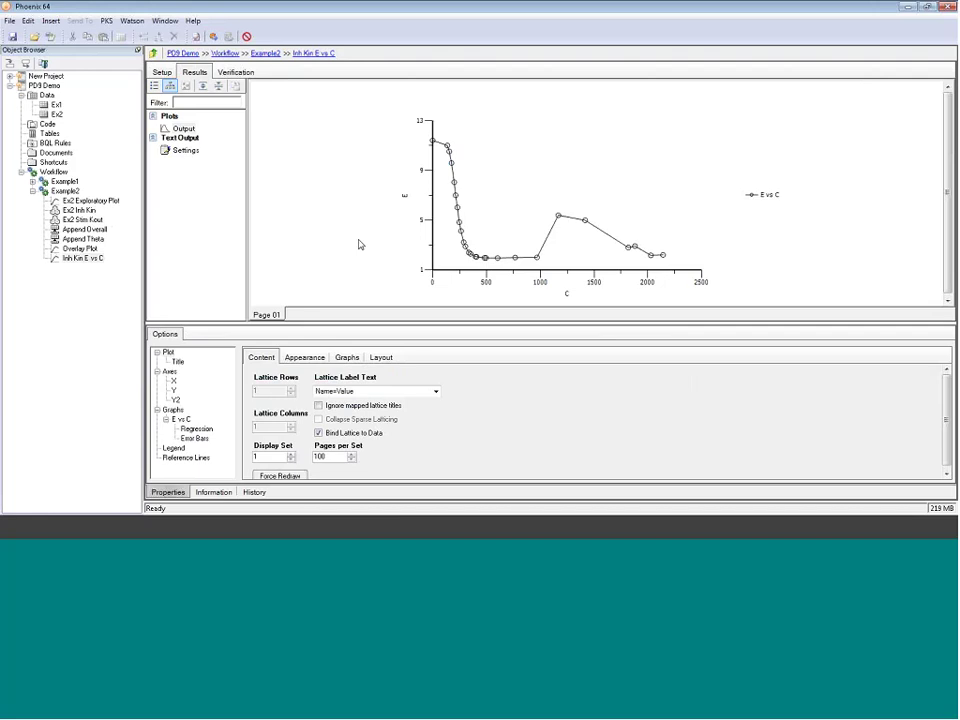
pyautogui.moveTo(482, 325); pyautogui.dragTo(484, 346)
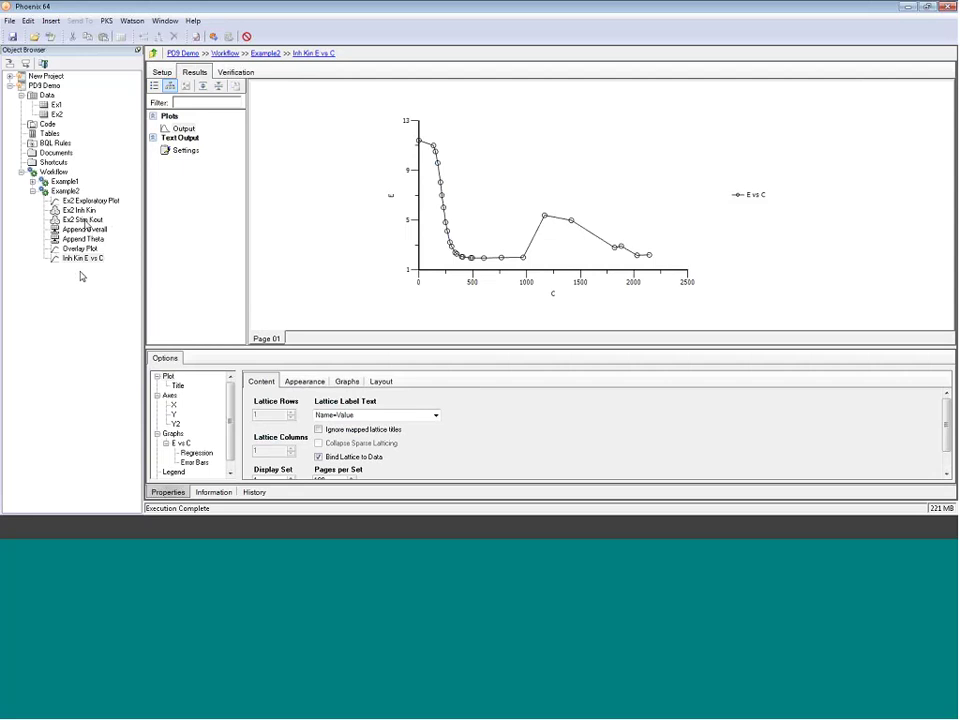
# Send Table01 from the Ex2 Stim Kout results to a new XY Plot and name it Stim Kout E vs C
pyautogui.click(80, 219)
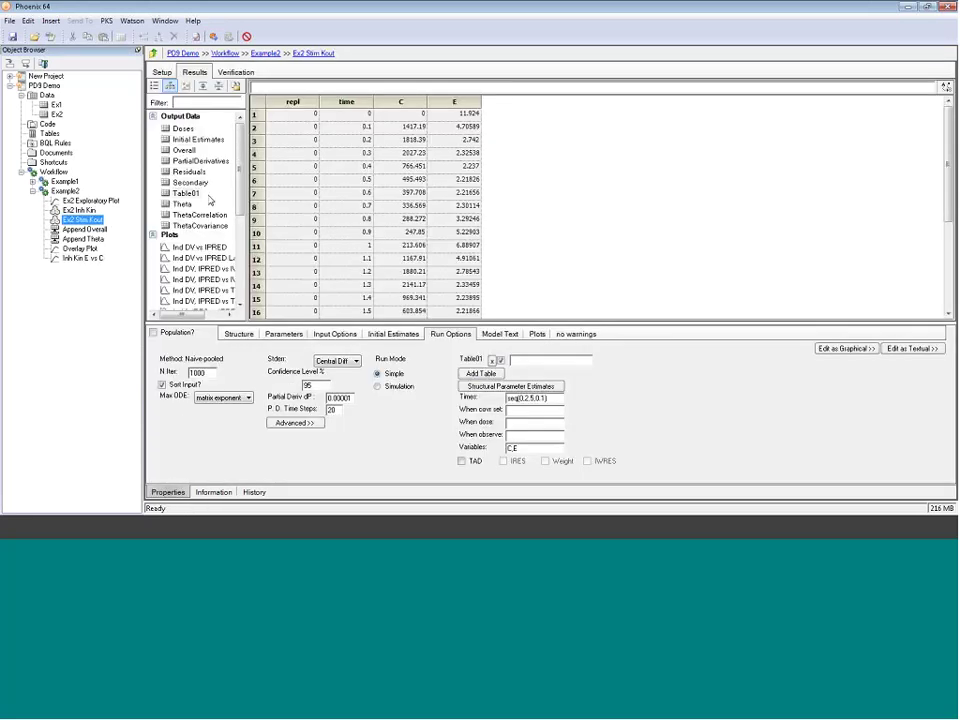
pyautogui.rightClick(202, 194)
pyautogui.moveTo(222, 201)
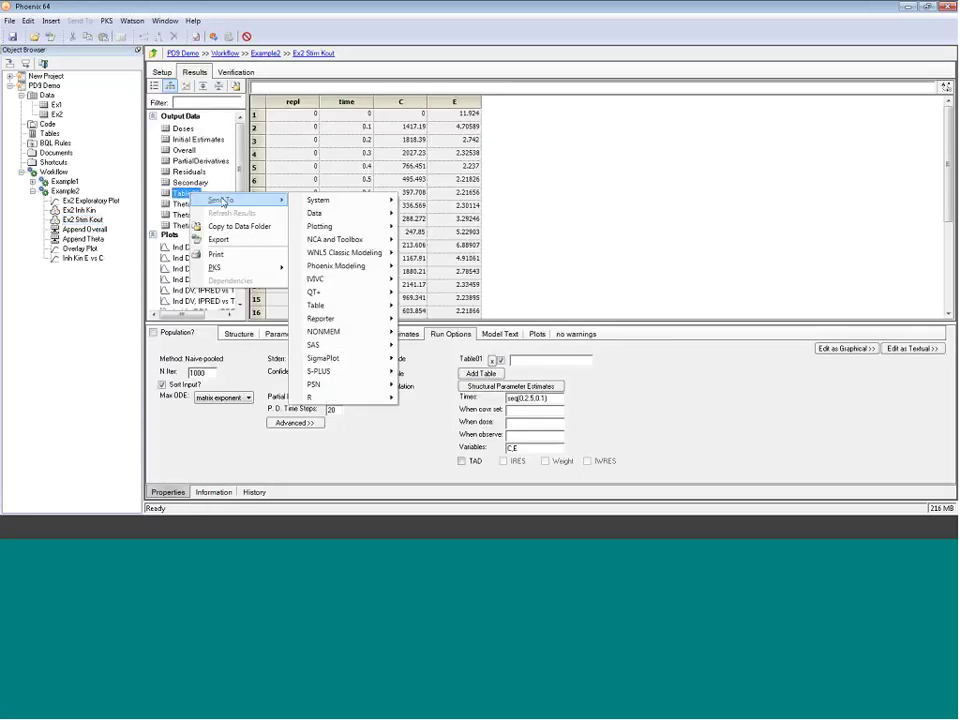
pyautogui.moveTo(338, 227)
pyautogui.click(430, 279)
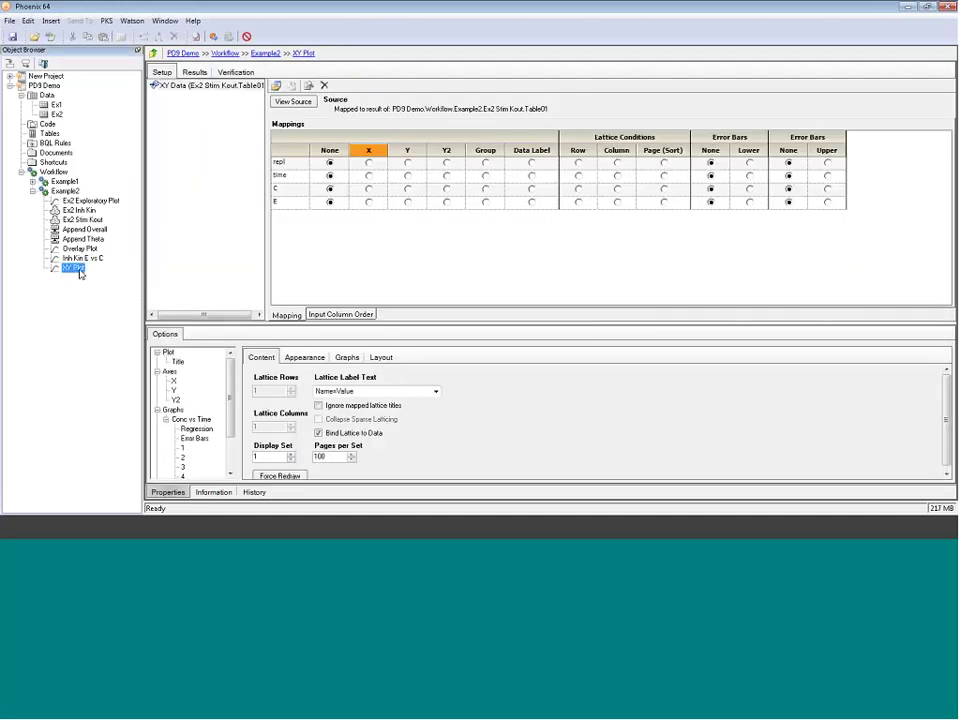
pyautogui.write('Stim Kout E vs C')
pyautogui.press('Return')
# Map C to X and E to Y in the Stim Kout E vs C plot and execute it
pyautogui.click(407, 202)
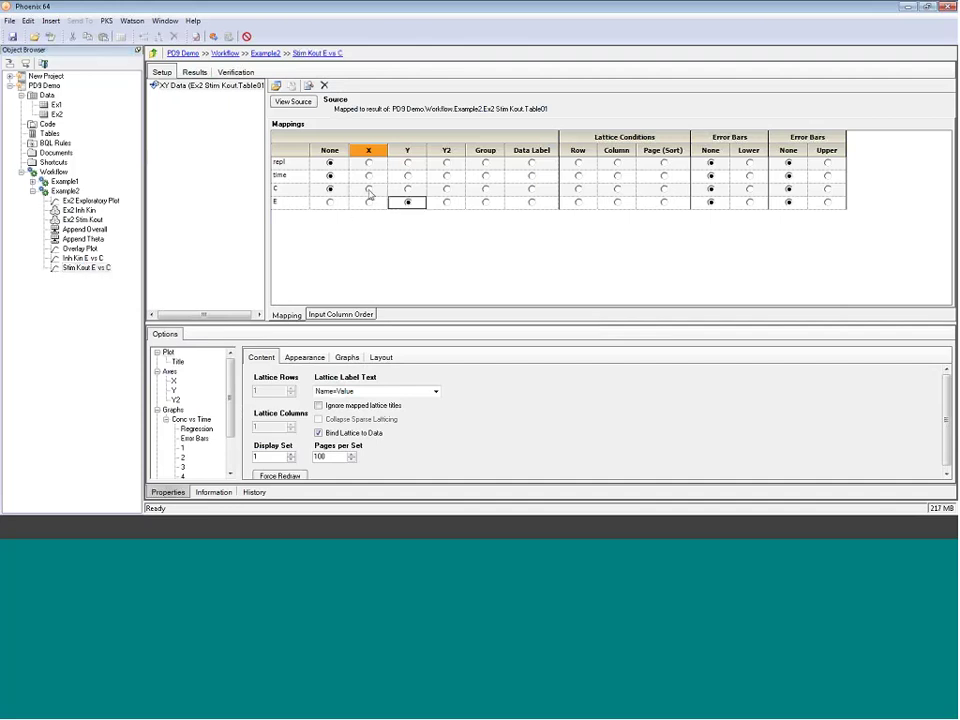
pyautogui.click(369, 189)
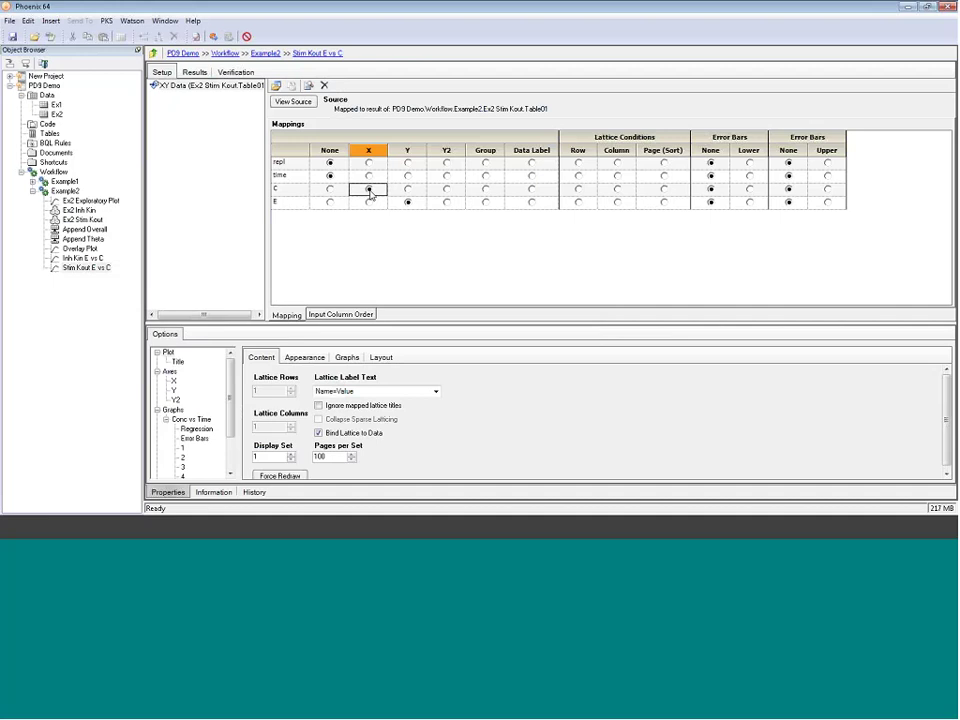
pyautogui.click(213, 36)
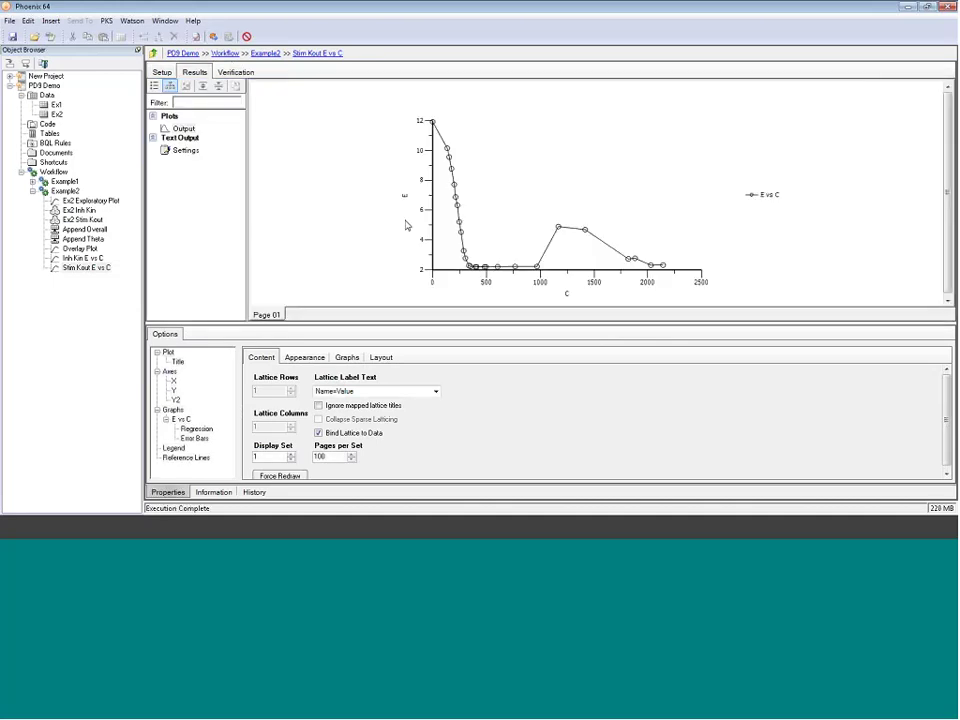